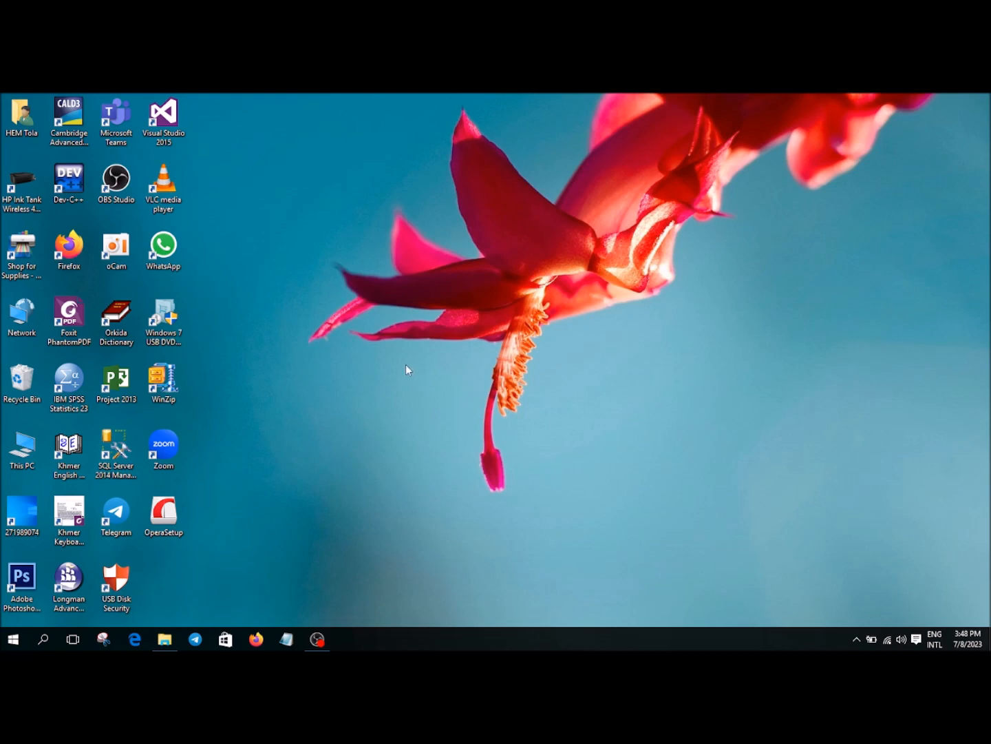
# Open Firefox from its desktop icon to a blank New Tab page
pyautogui.doubleClick(69, 245)
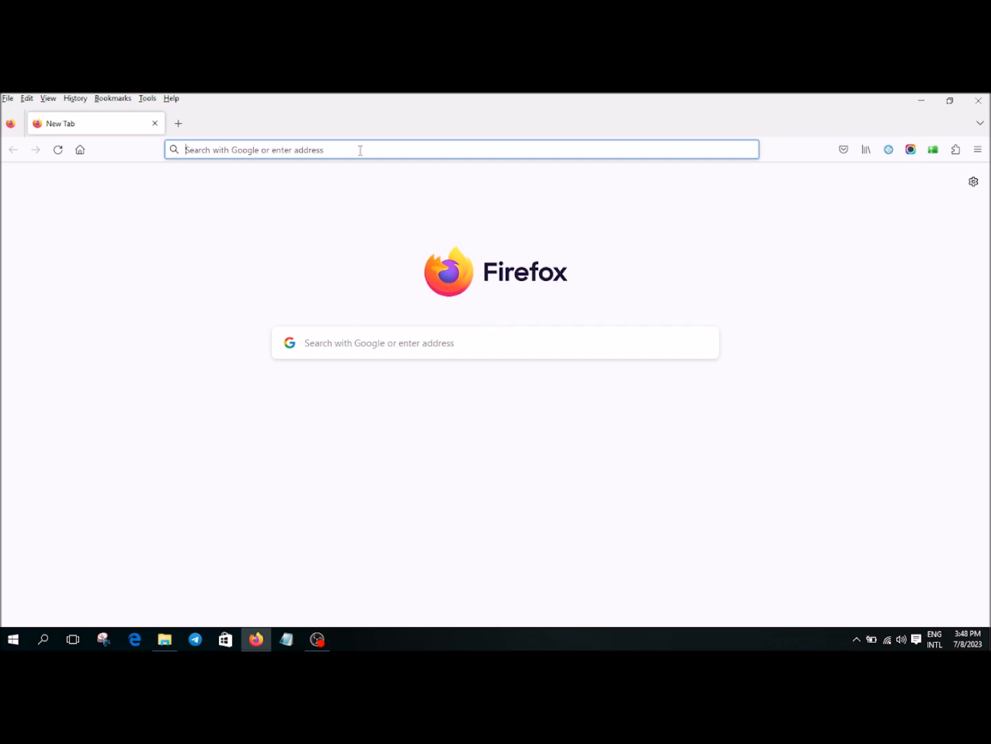
# Search 'xampp server download', open the Apache Friends page, and download XAMPP 8.2.4 for Windows
pyautogui.write('xa')
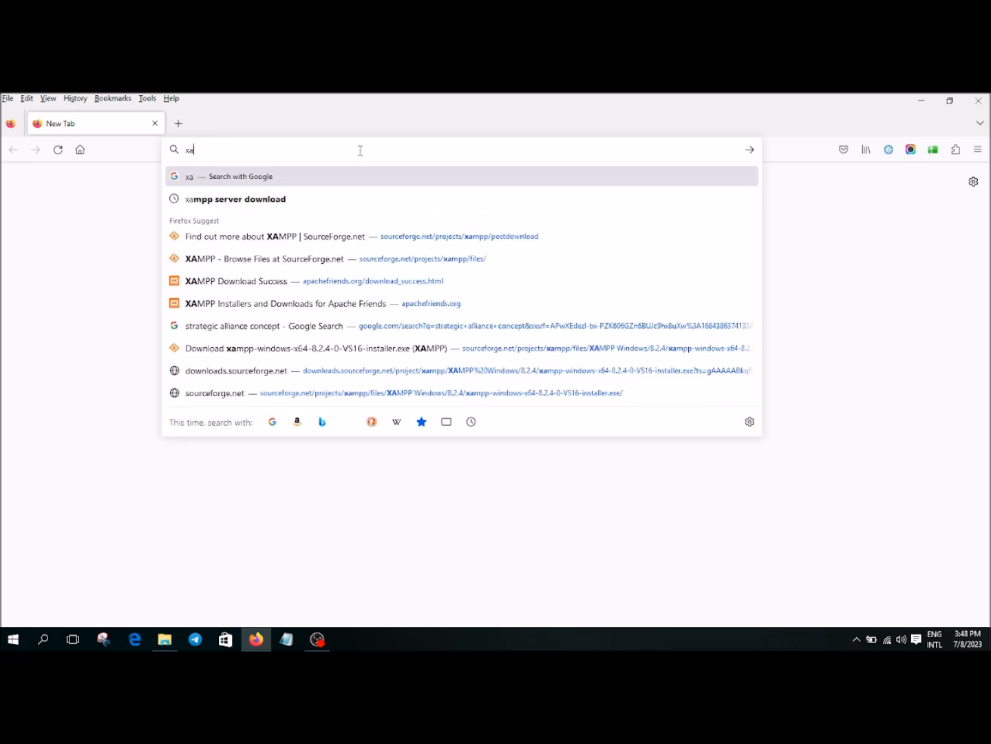
pyautogui.press('Down')
pyautogui.press('Return')
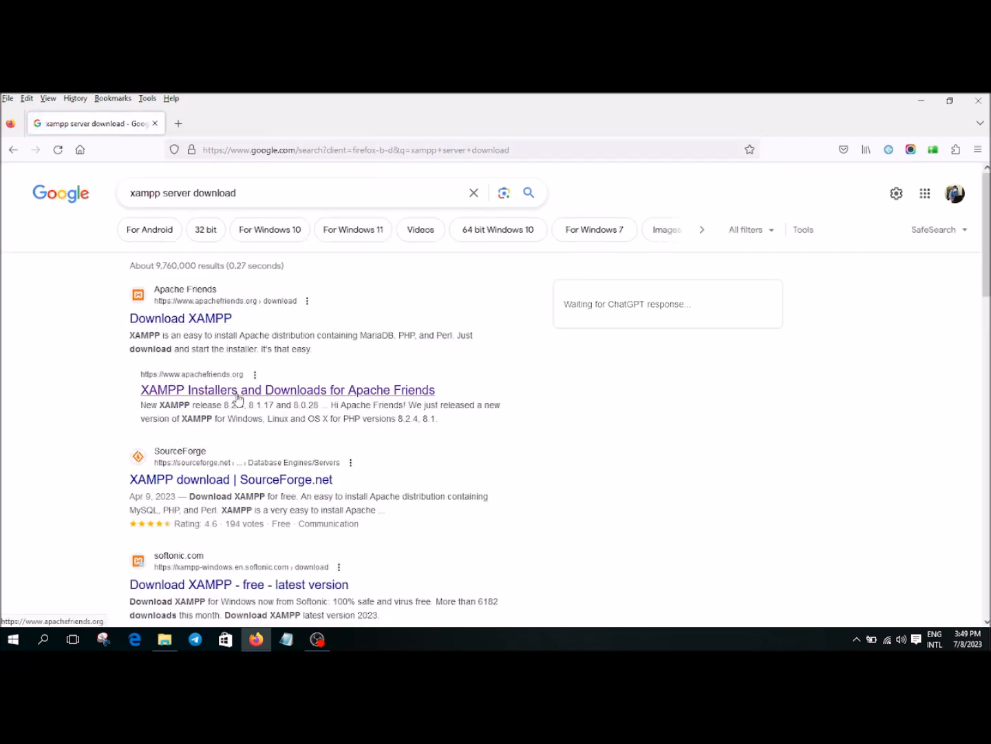
pyautogui.click(215, 323)
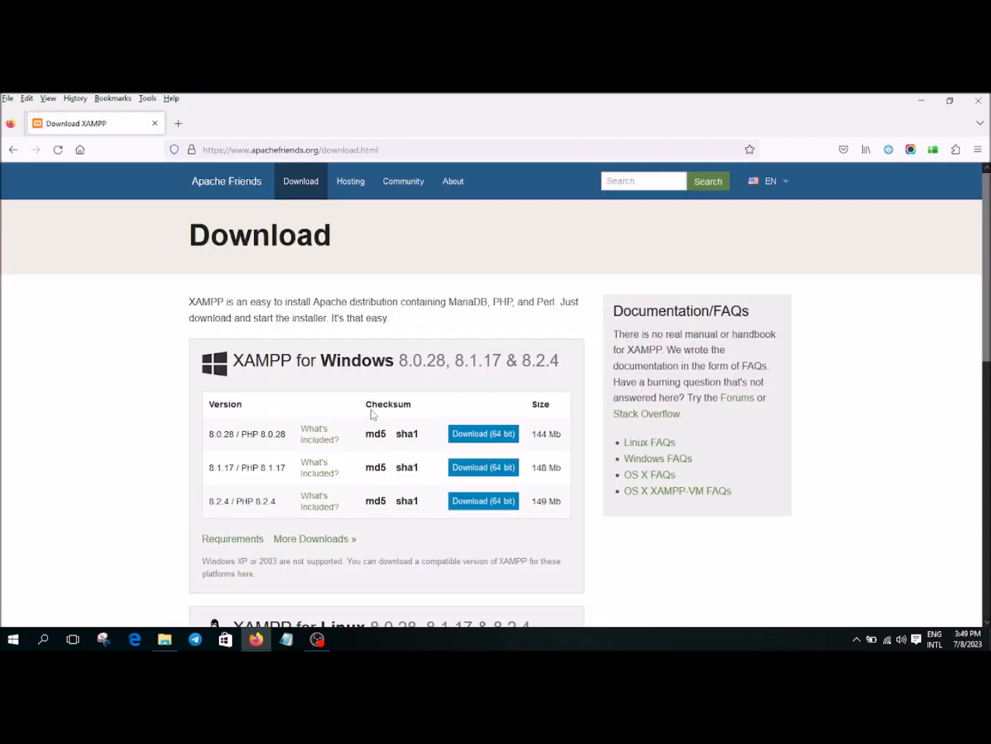
pyautogui.scroll(-3, 372, 413)
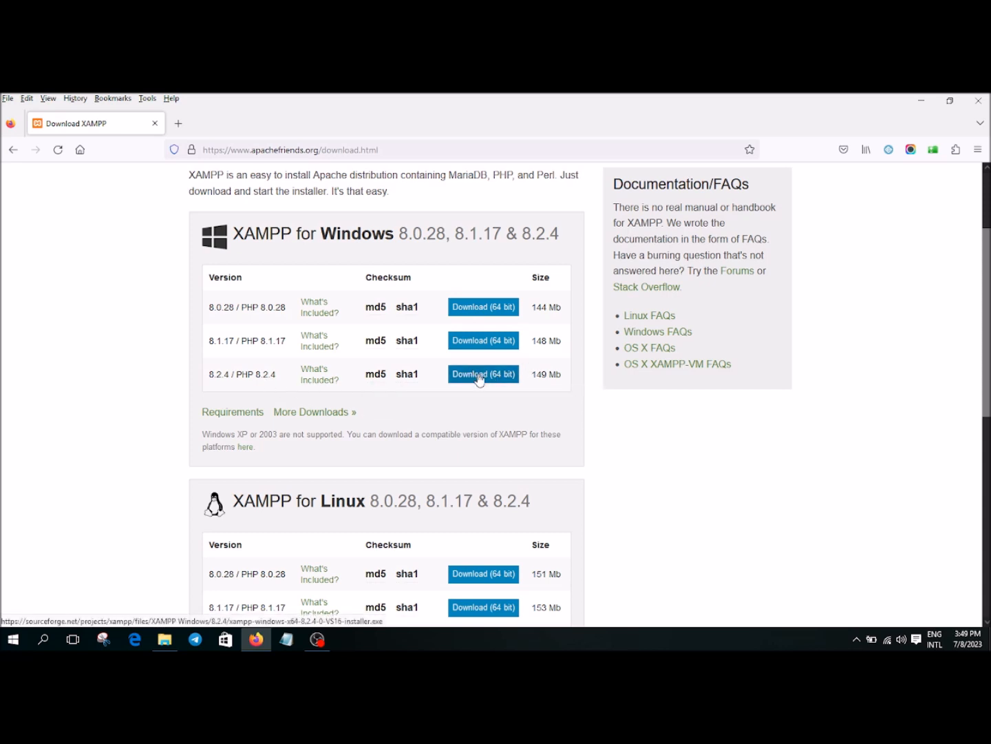
pyautogui.click(481, 377)
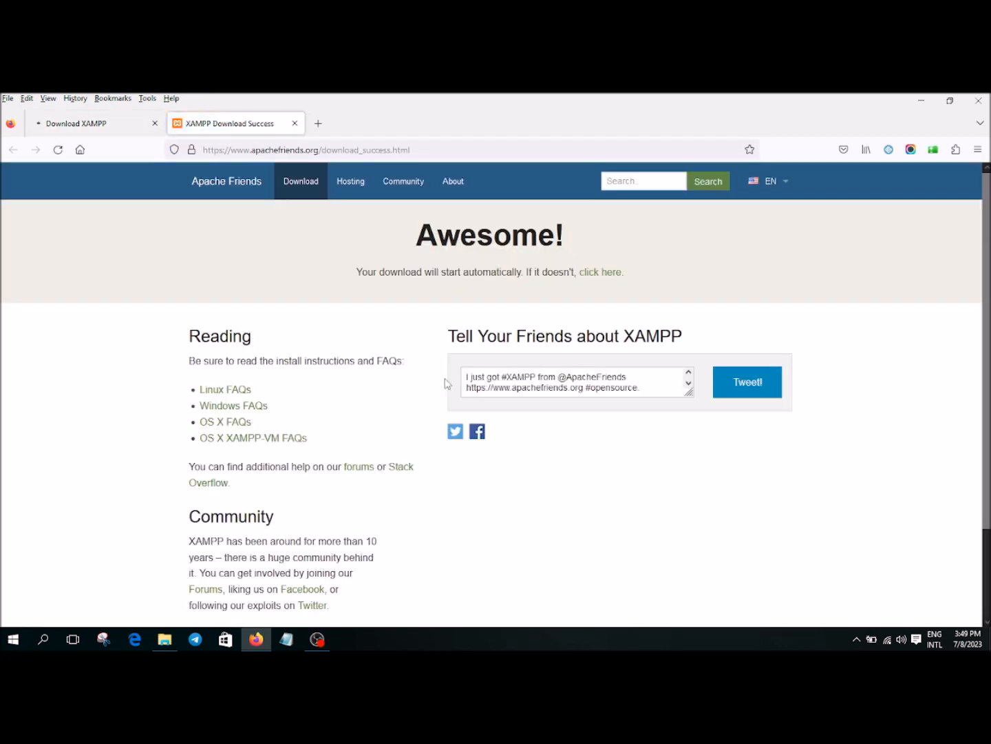
# Cancel the duplicate xampp installer(1).exe download and close the SourceForge files tab
pyautogui.click(598, 276)
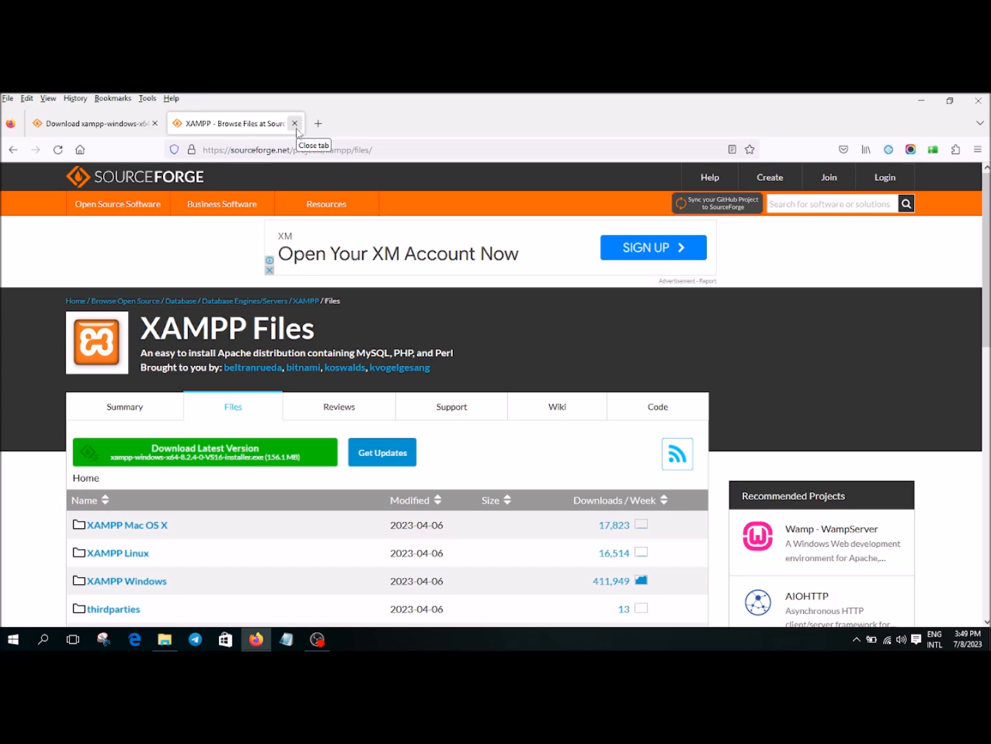
pyautogui.scroll(-3, 220, 441)
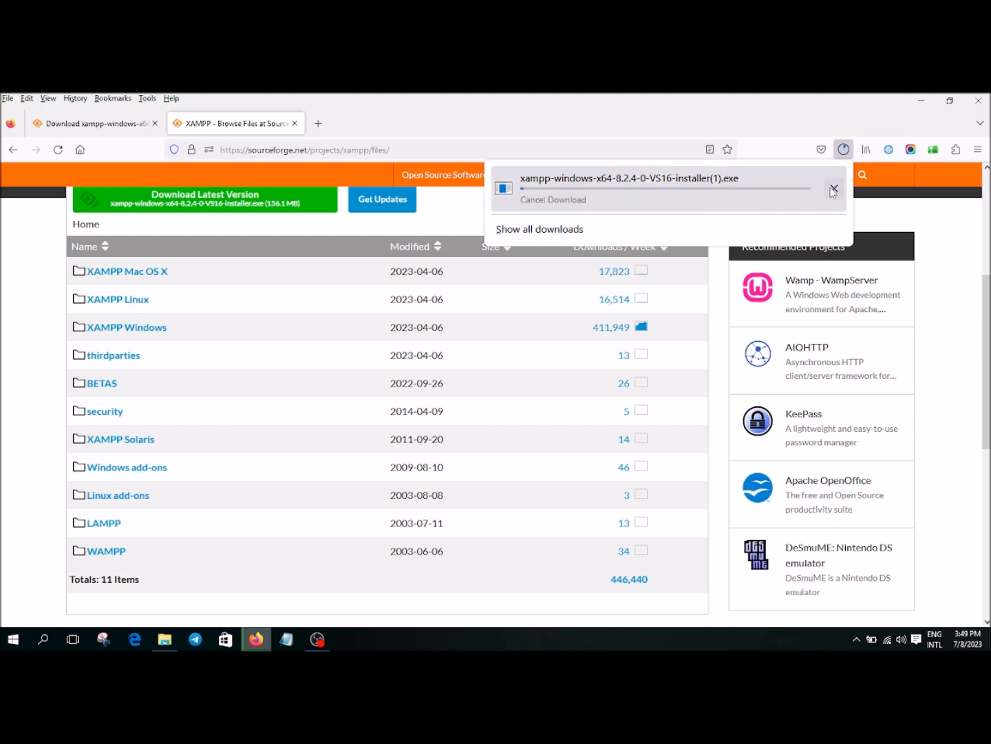
pyautogui.click(834, 189)
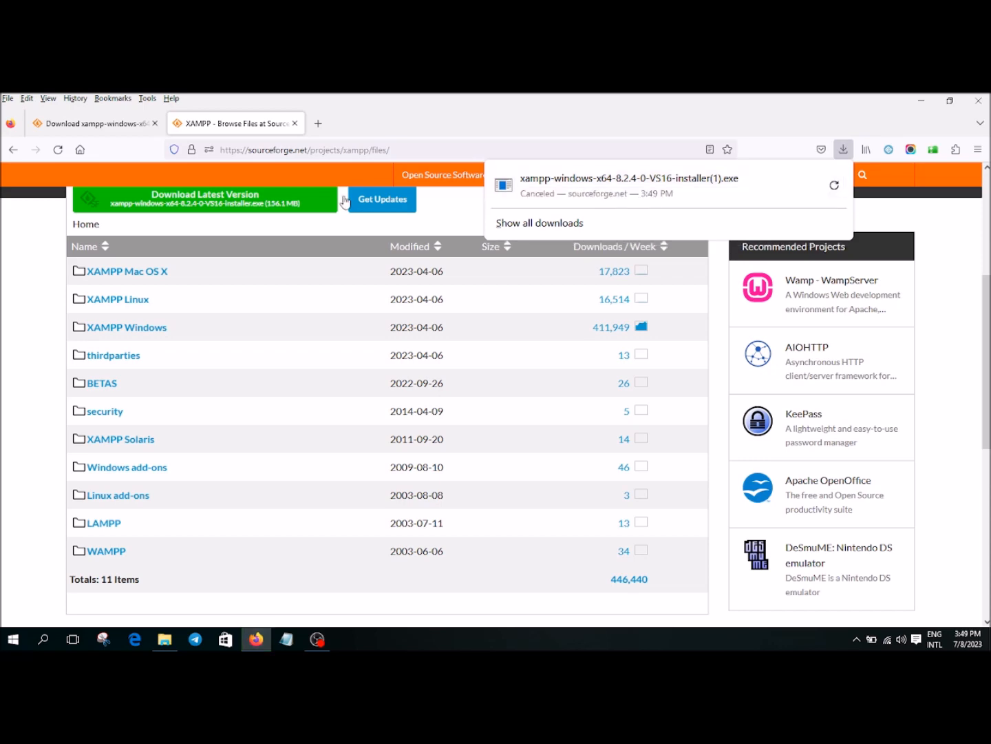
pyautogui.click(295, 124)
# Clear the Firefox address bar
pyautogui.click(237, 149)
pyautogui.write('g')
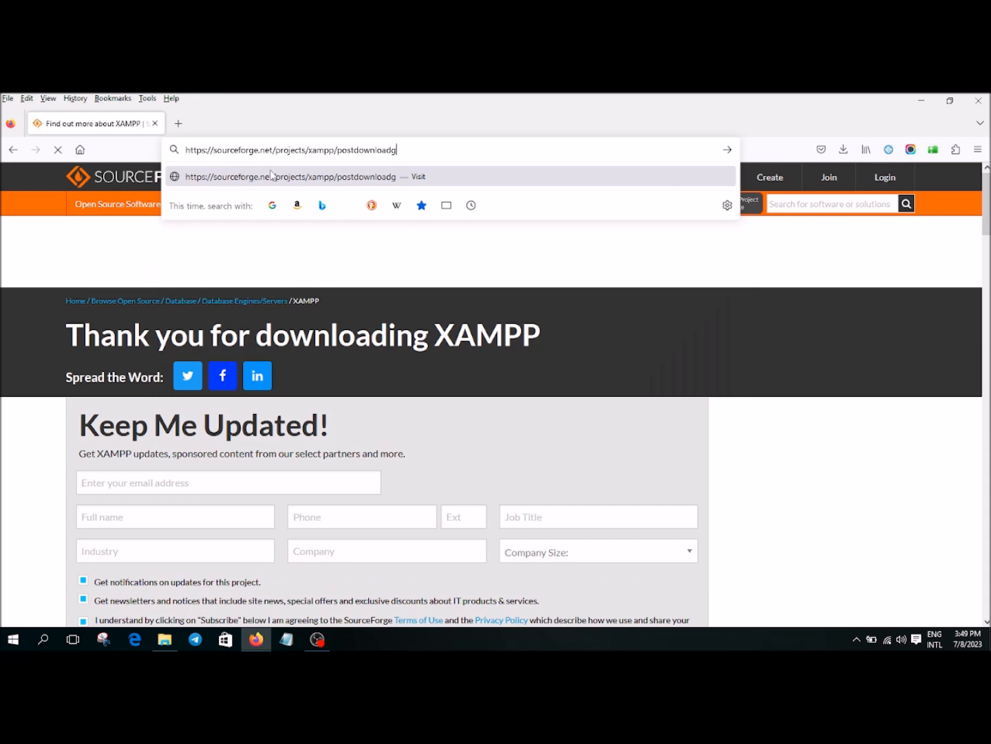
pyautogui.hotkey('ctrl', 'a')
pyautogui.press('BackSpace')
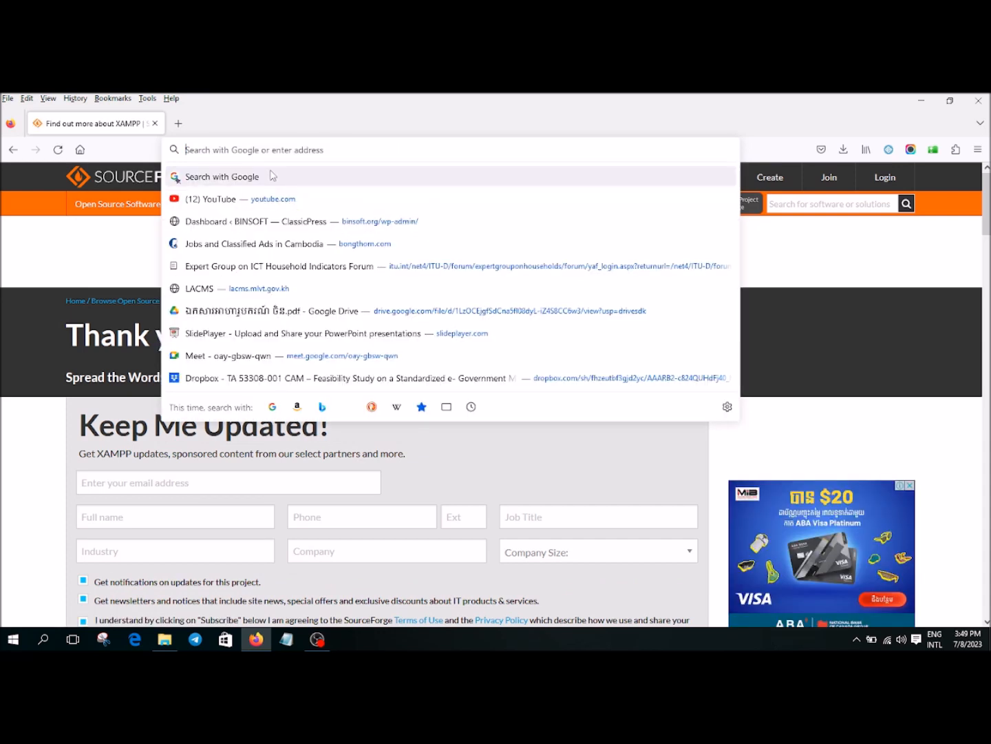
# Search 'wordpress download', reach WordPress.org's Get WordPress 6.2.2 page, then bring up File Explorer
pyautogui.write('worldbestlearningcenter.com/')
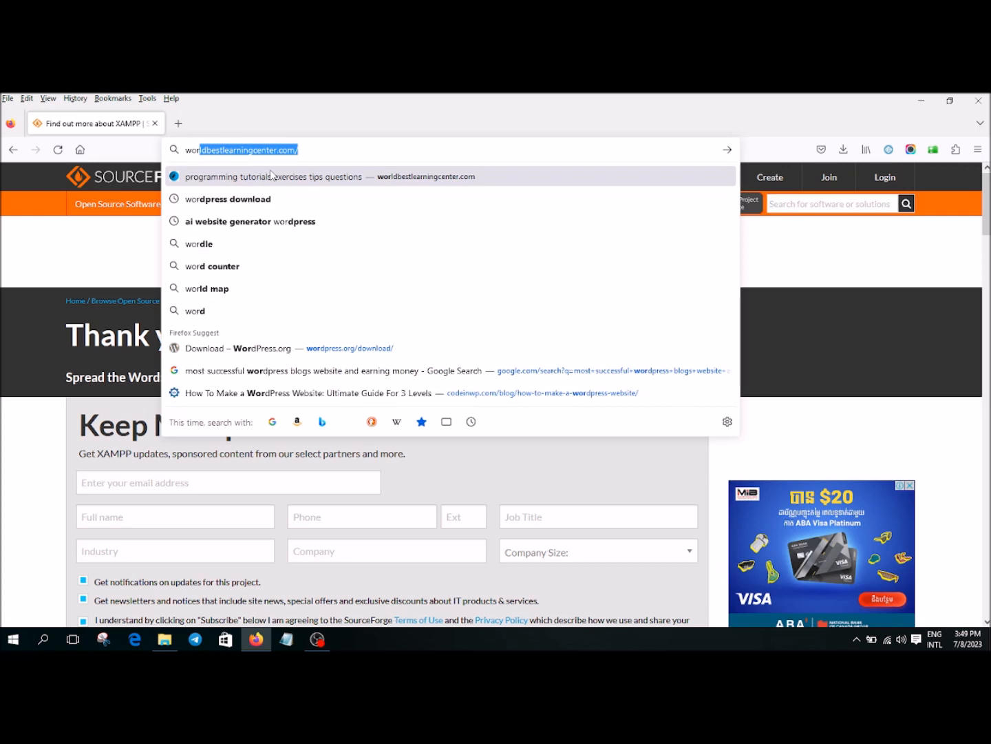
pyautogui.press('Down')
pyautogui.press('Return')
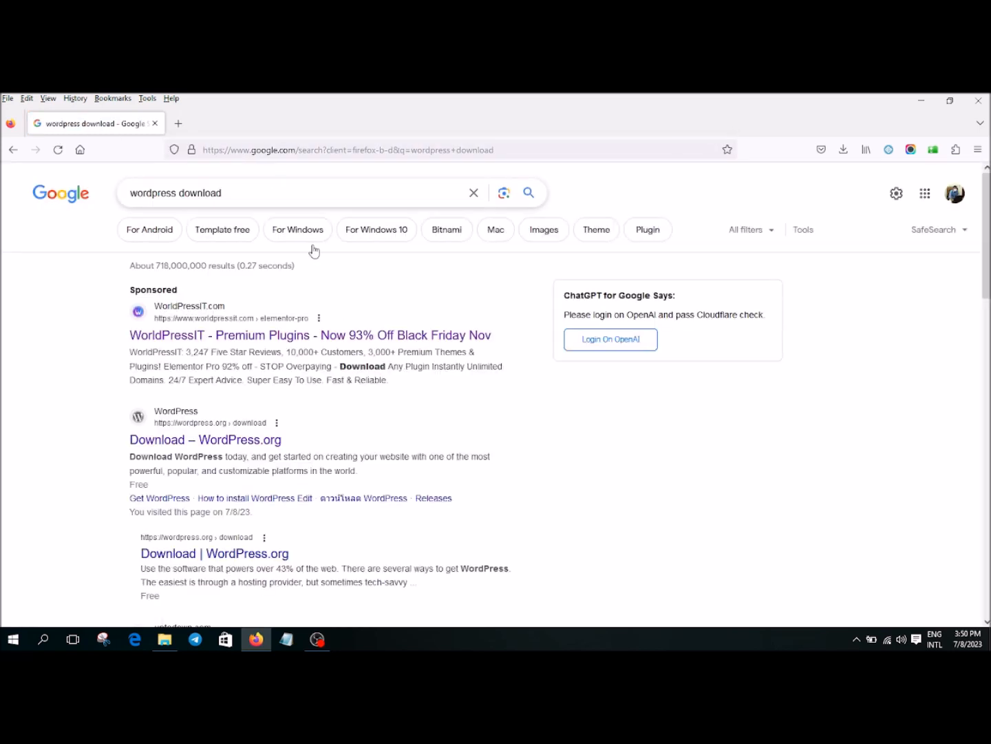
pyautogui.click(237, 447)
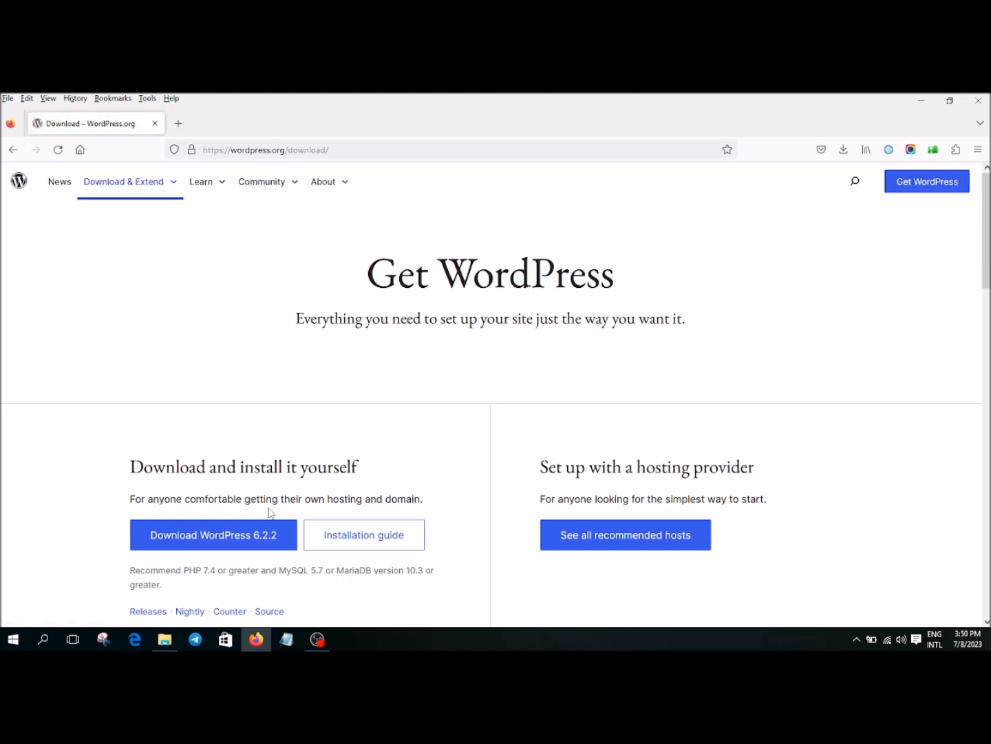
pyautogui.scroll(-1, 252, 486)
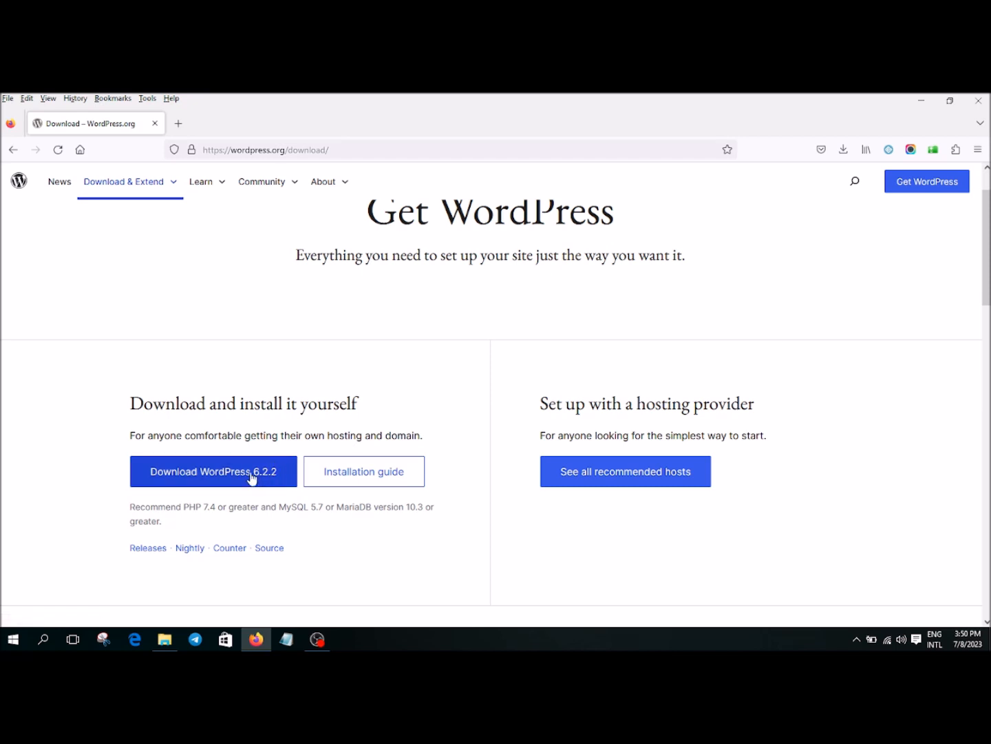
pyautogui.click(164, 639)
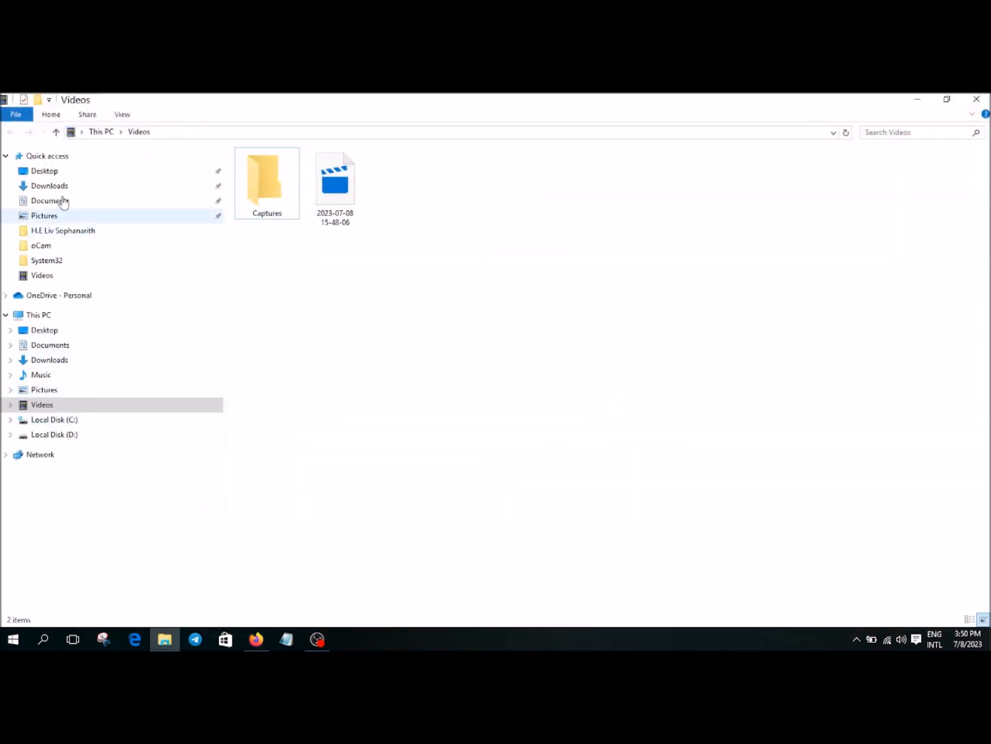
# Cut the wordpress-6.2.2 archive and XAMPP installer from Downloads and paste them onto the desktop
pyautogui.click(50, 185)
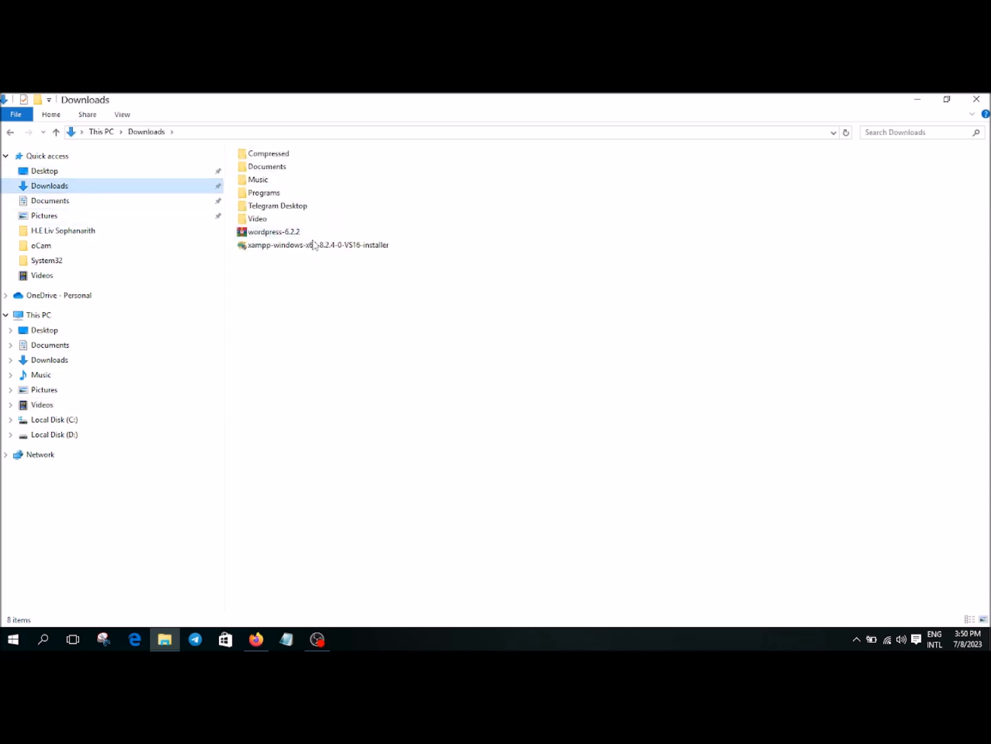
pyautogui.moveTo(378, 286); pyautogui.dragTo(277, 232)
pyautogui.rightClick(277, 233)
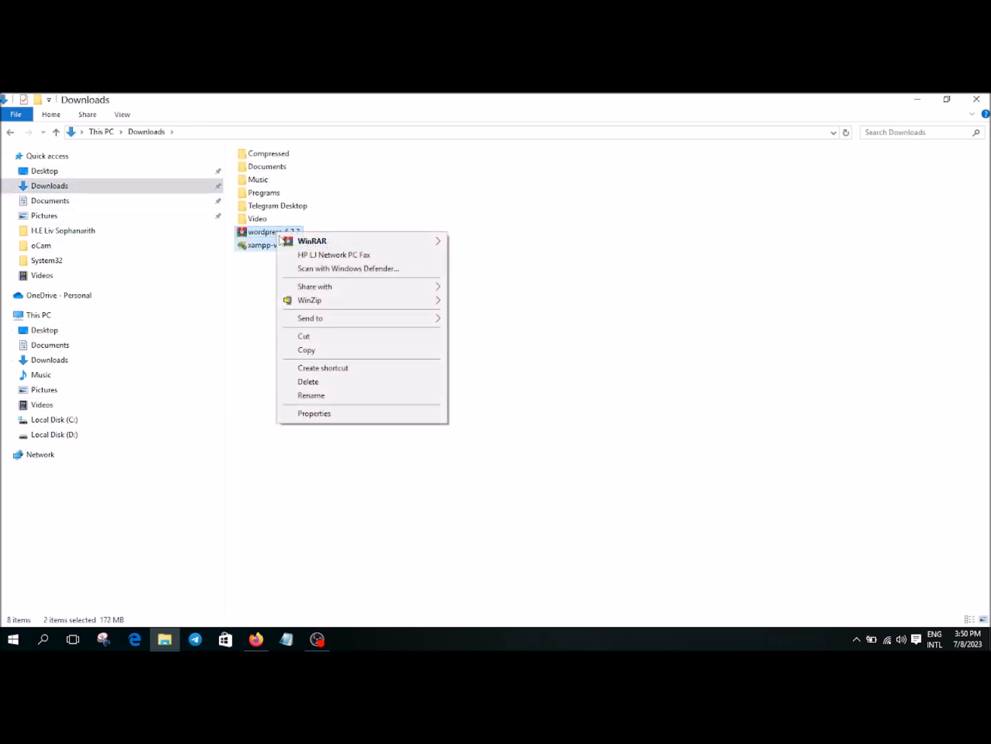
pyautogui.click(306, 338)
pyautogui.click(917, 99)
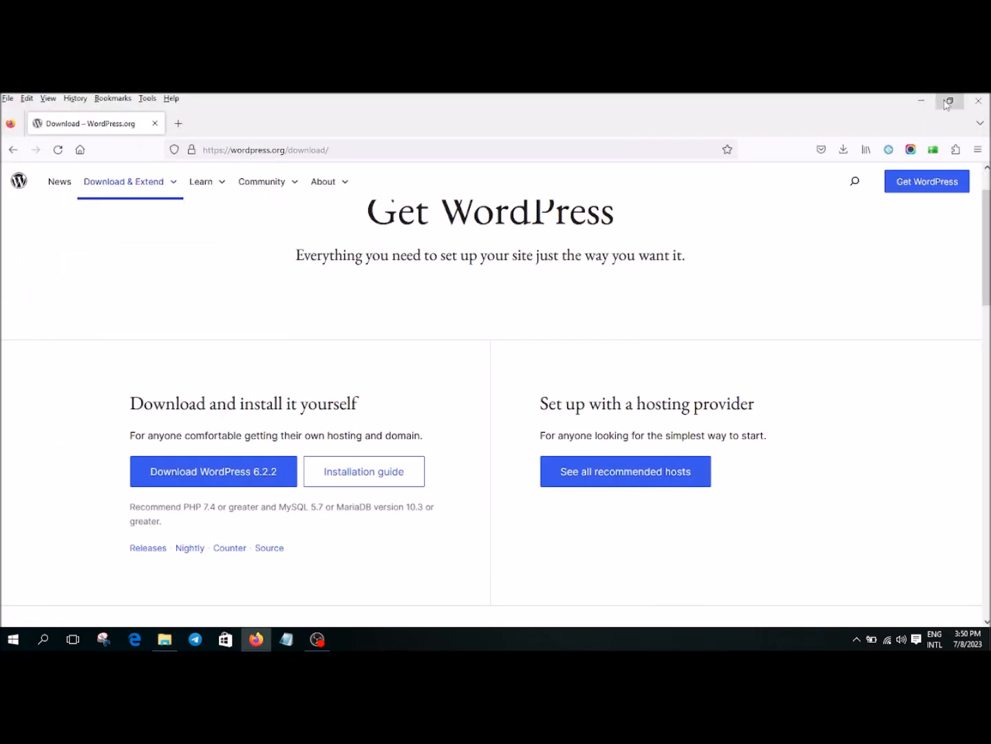
pyautogui.click(922, 103)
pyautogui.rightClick(239, 226)
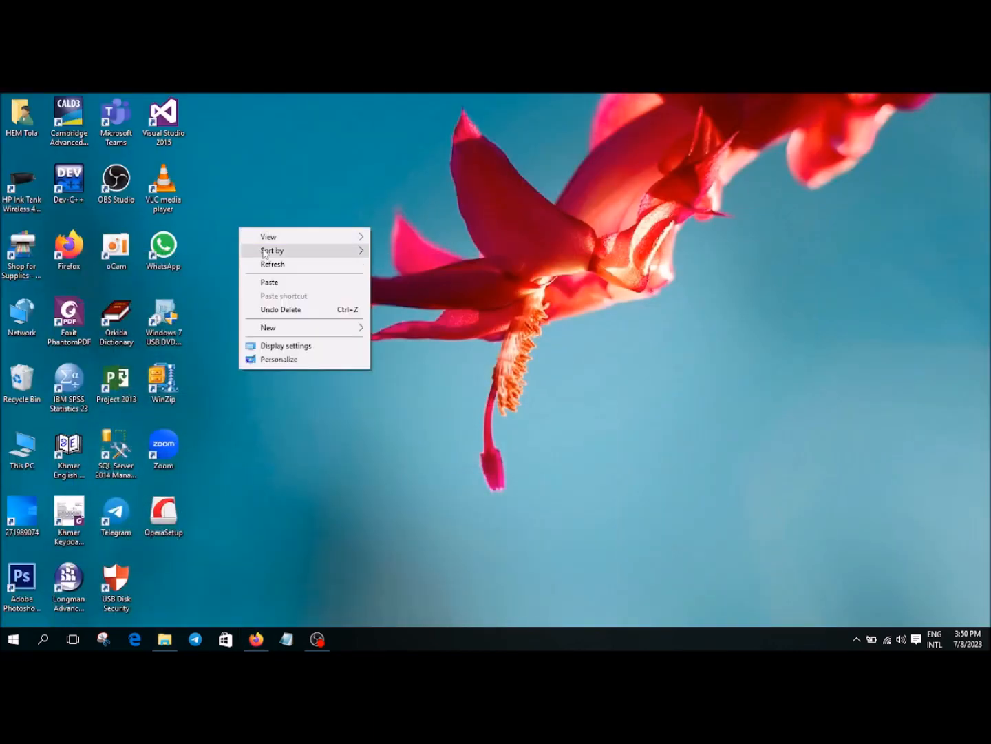
pyautogui.click(276, 282)
# Select the xampp-windows-x64-8.2.4 installer icon on the desktop
pyautogui.click(245, 456)
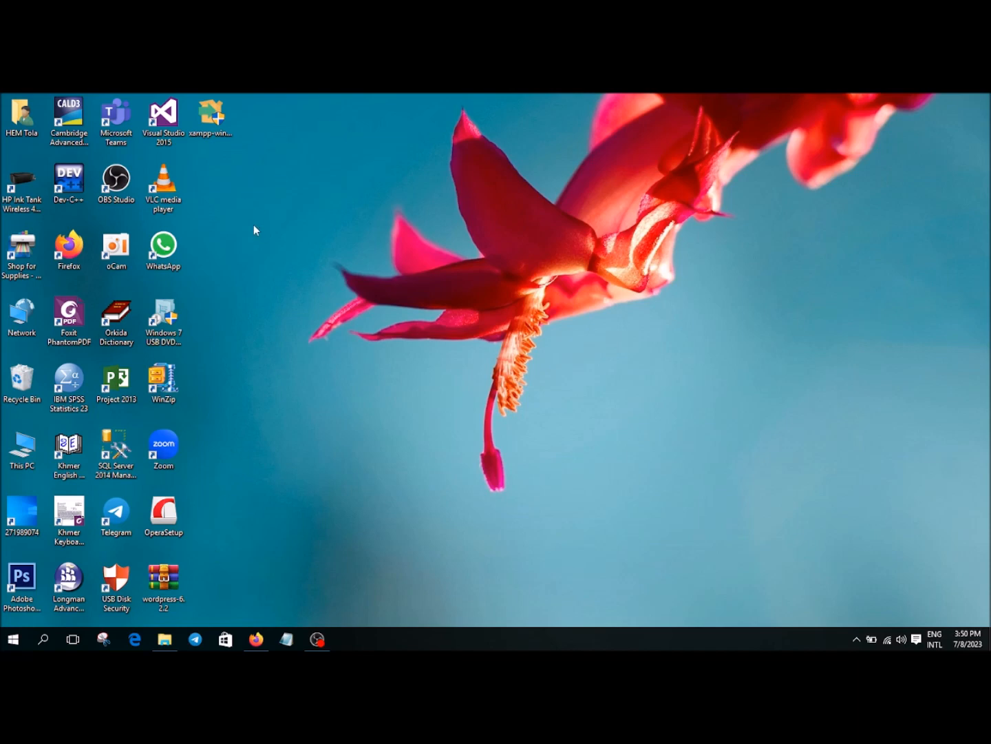
pyautogui.click(214, 132)
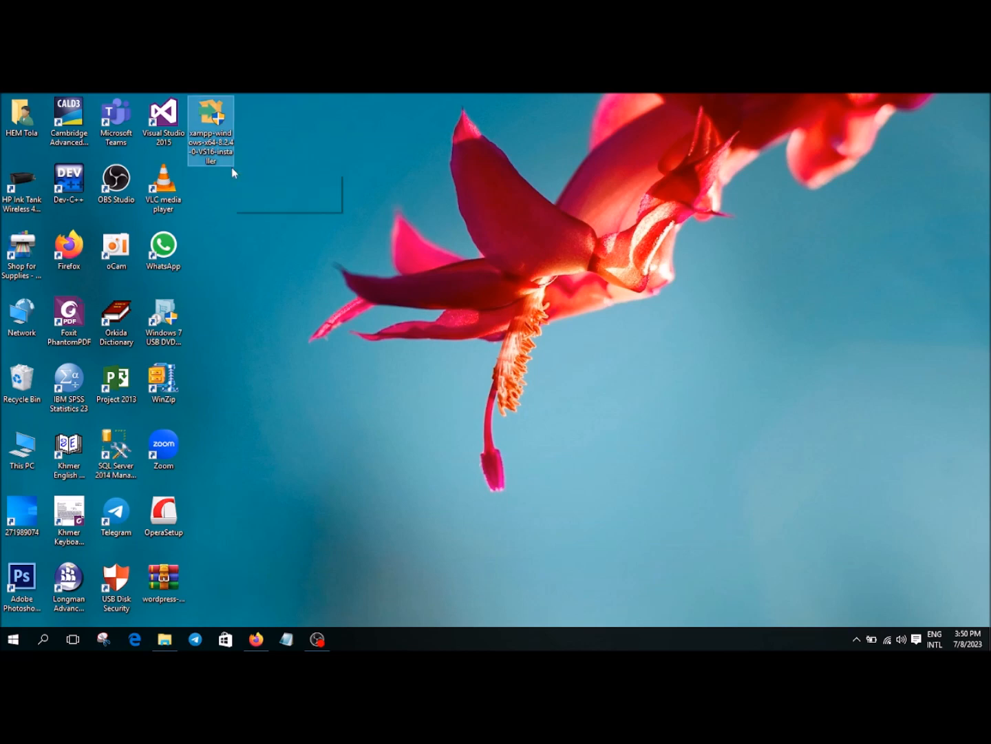
pyautogui.click(186, 565)
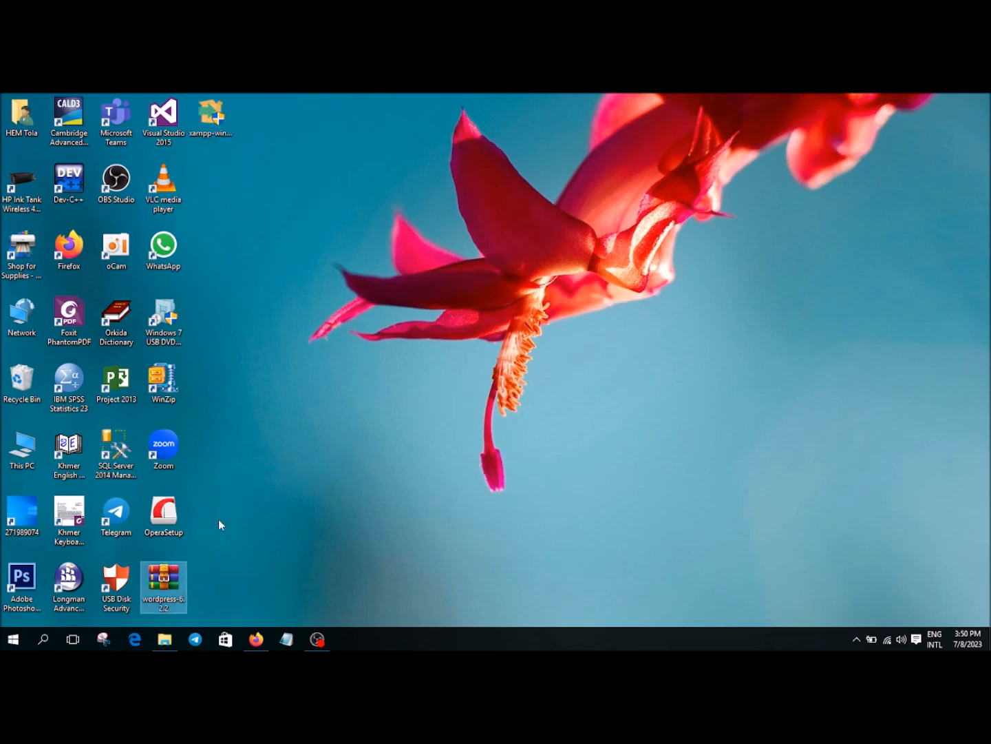
pyautogui.click(246, 95)
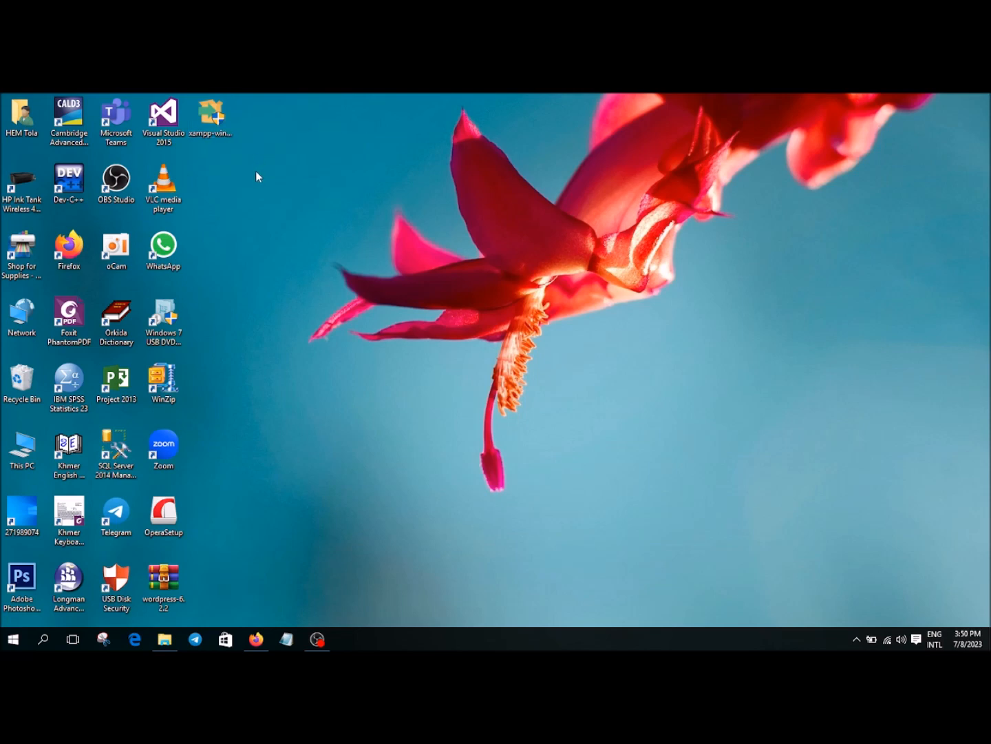
pyautogui.click(226, 123)
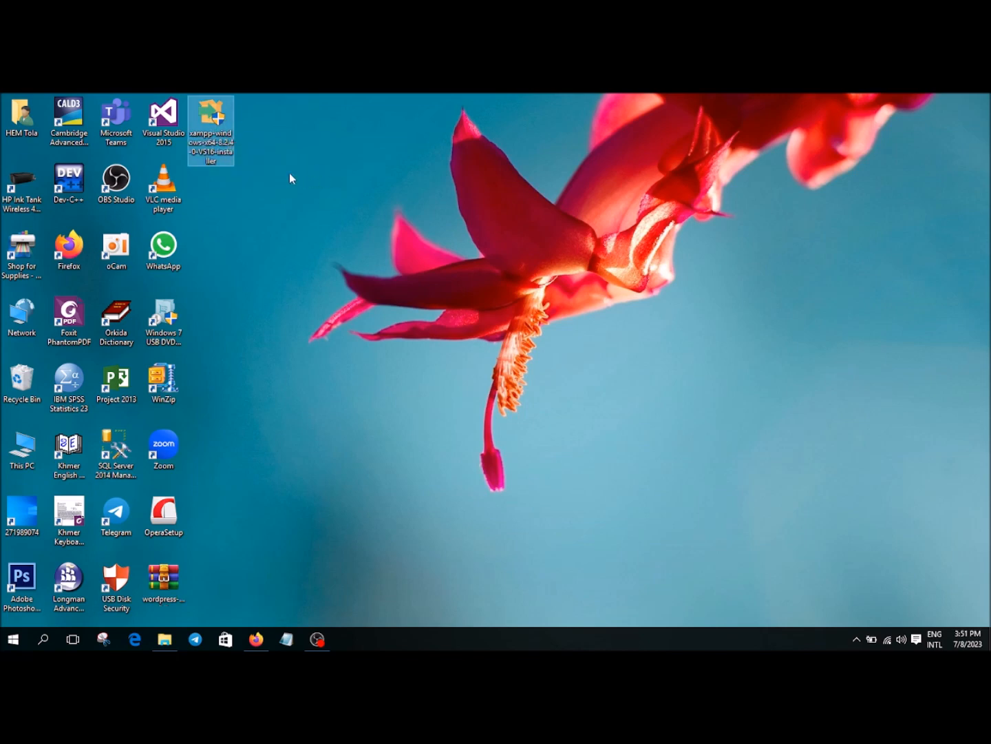
# Run the XAMPP installer as administrator and acknowledge the UAC warning
pyautogui.rightClick(208, 133)
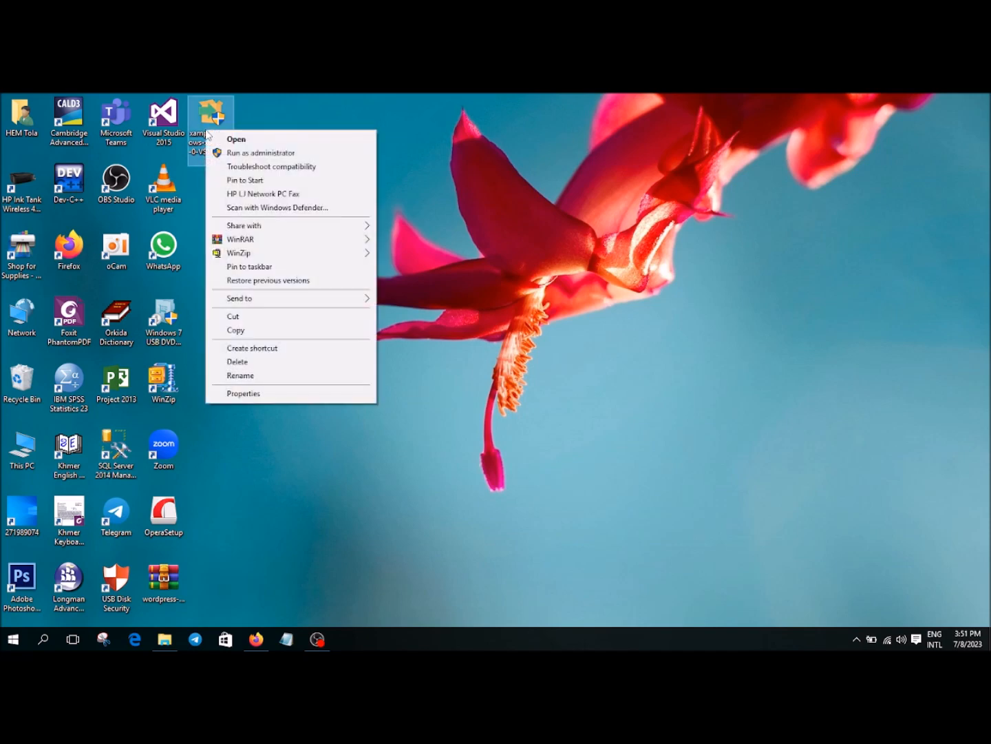
pyautogui.click(255, 154)
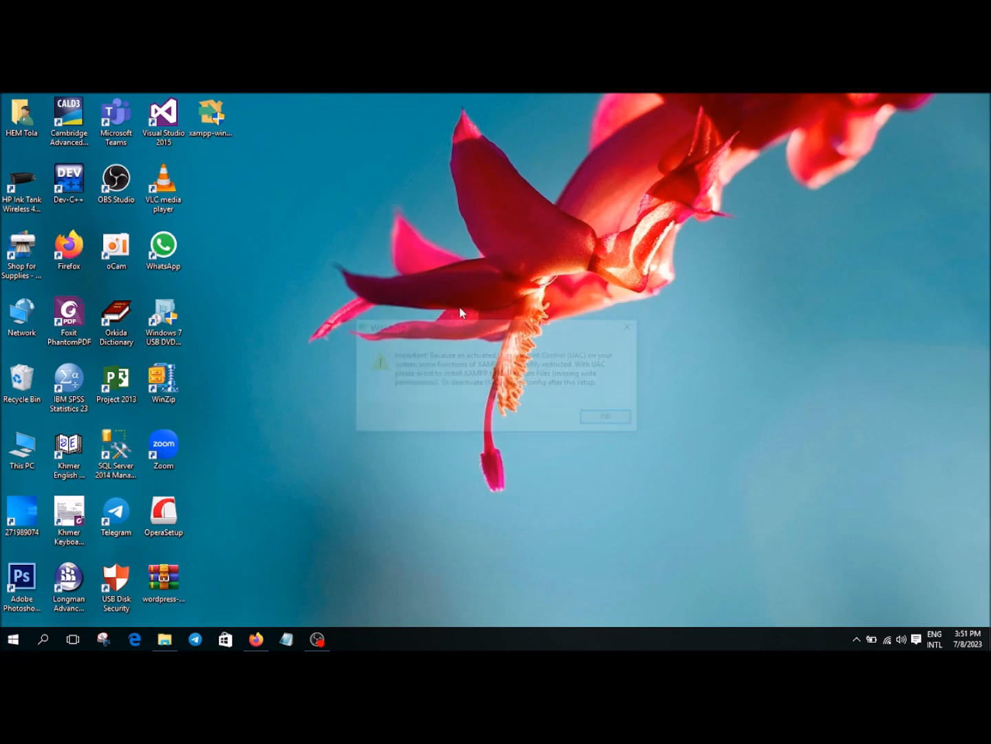
pyautogui.click(610, 418)
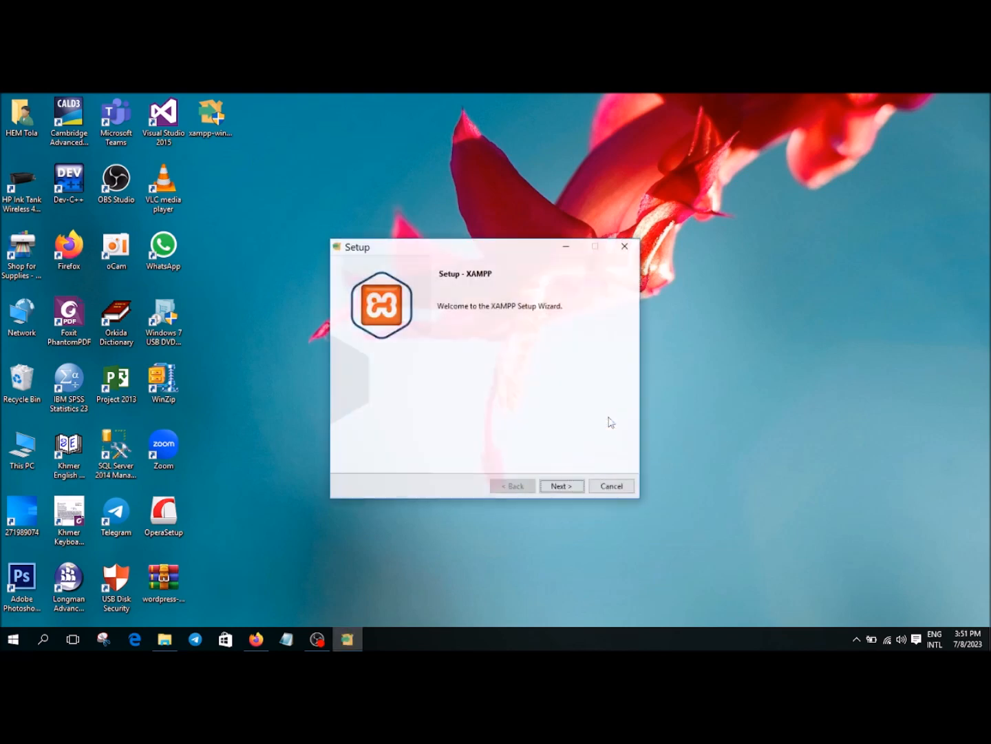
pyautogui.moveTo(501, 240); pyautogui.dragTo(460, 190)
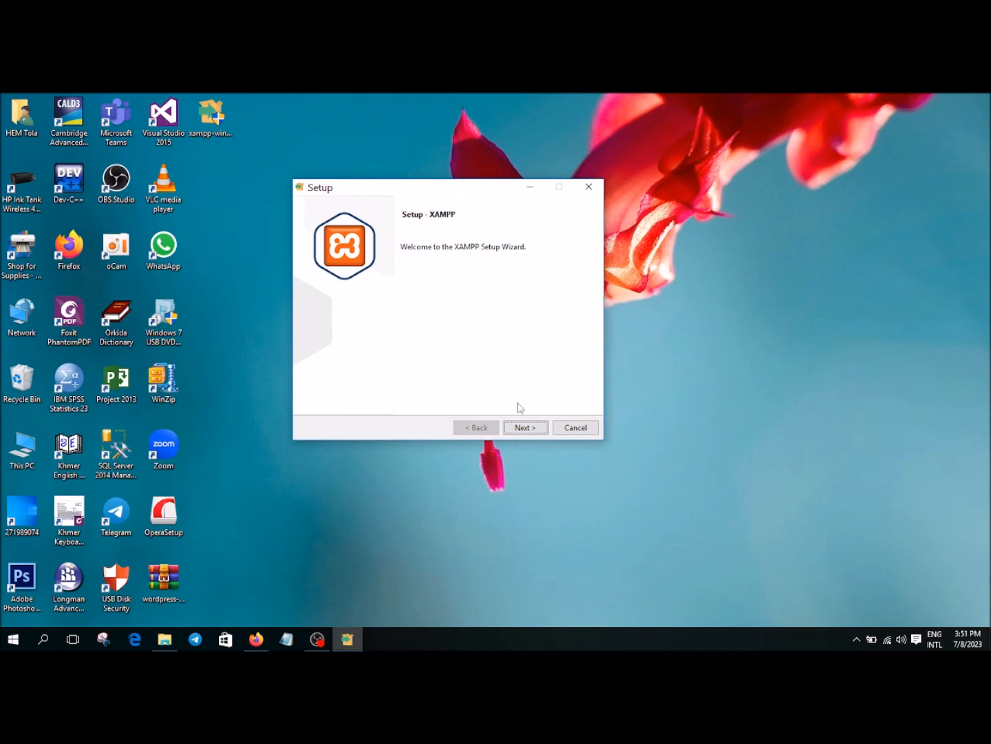
# Review the component list, keeping Perl, FileZilla and all others checked, and continue
pyautogui.click(524, 427)
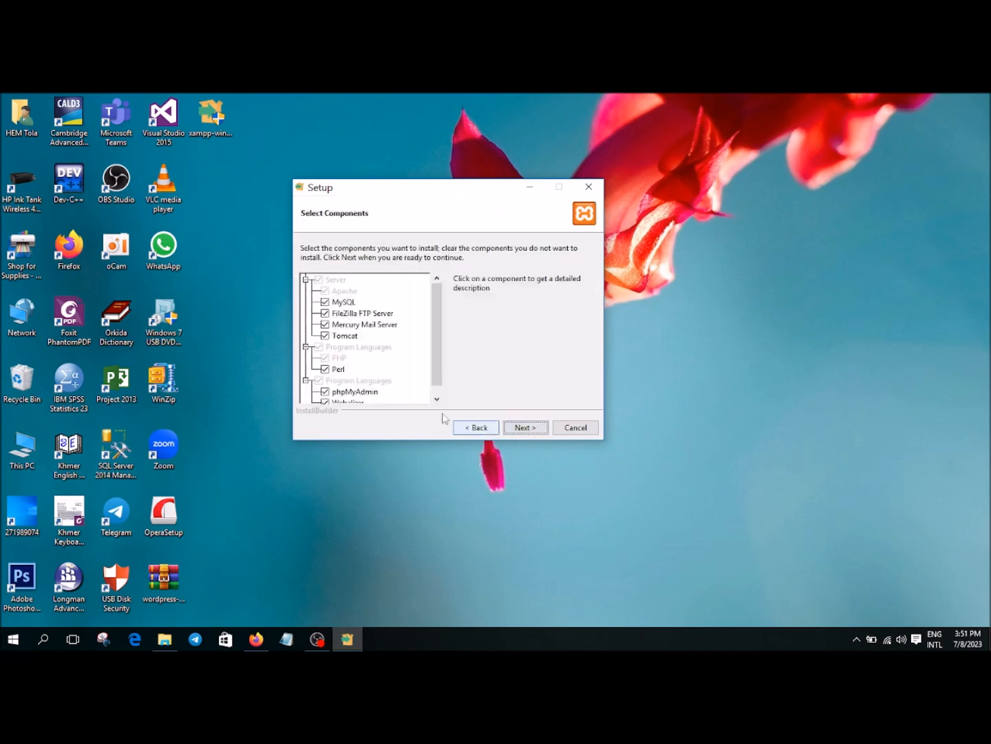
pyautogui.click(338, 369)
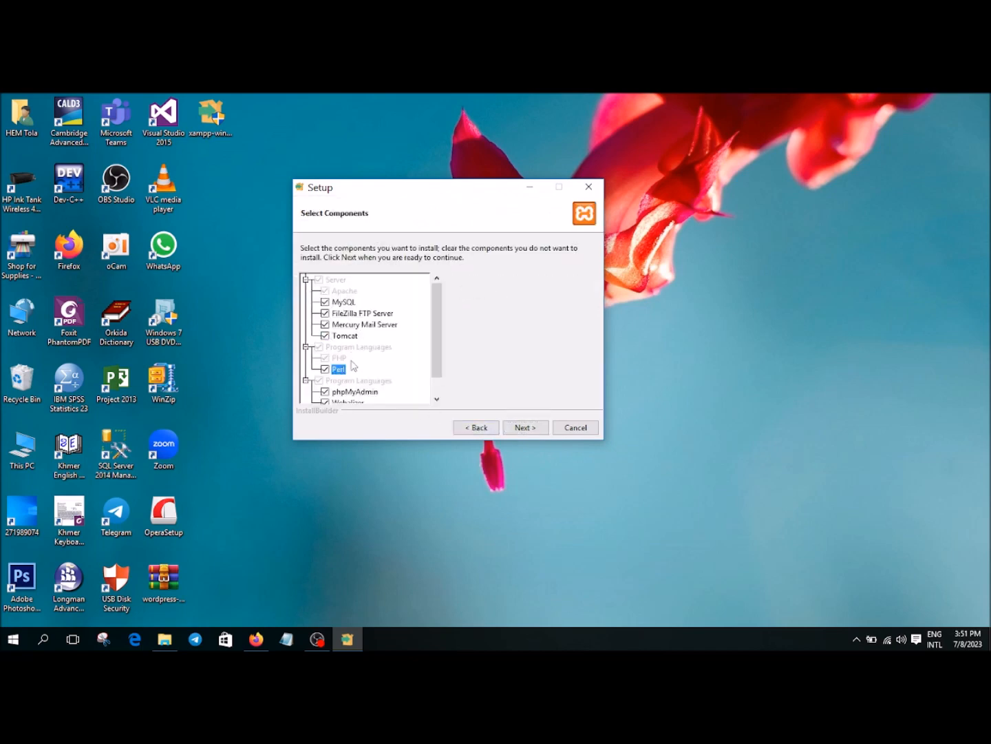
pyautogui.click(343, 318)
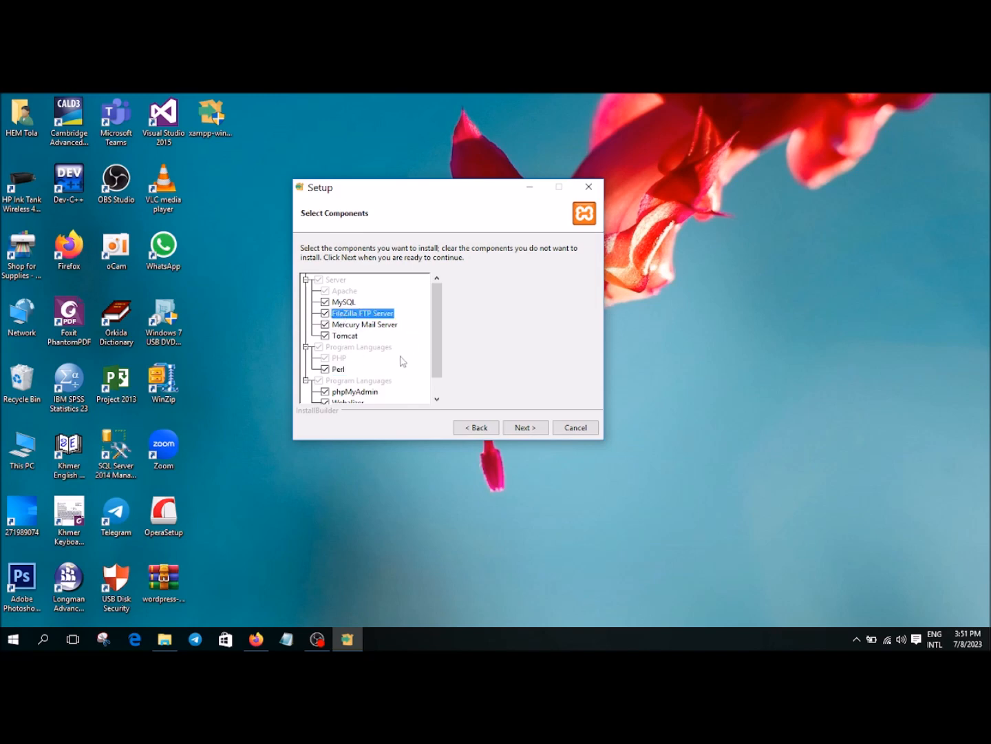
pyautogui.scroll(-1, 437, 375)
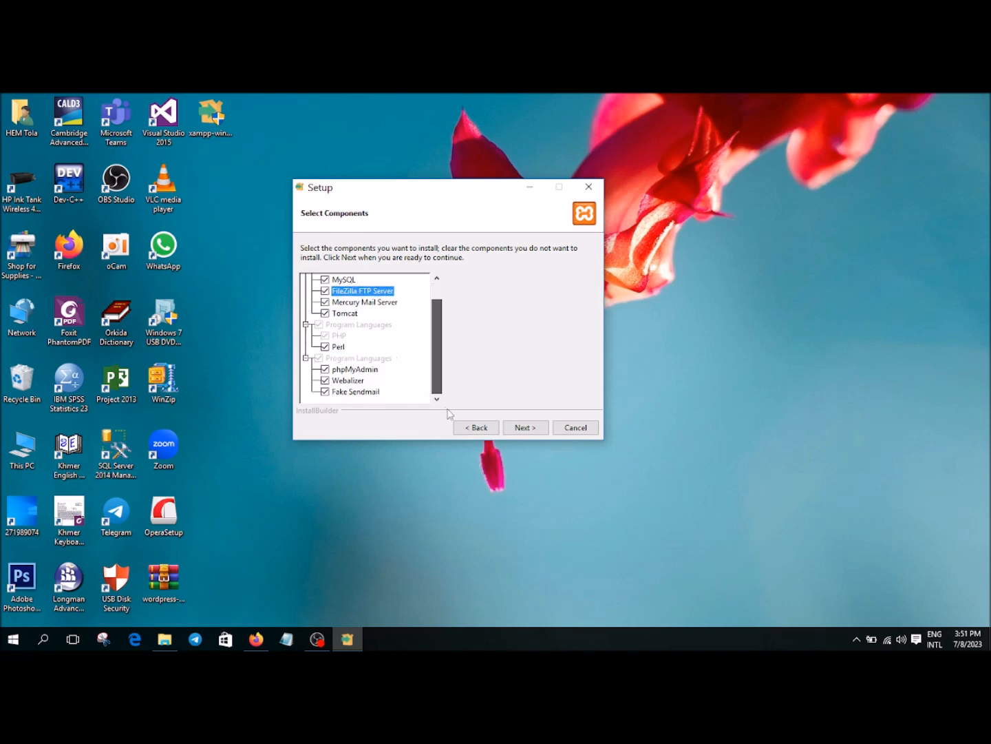
pyautogui.click(525, 428)
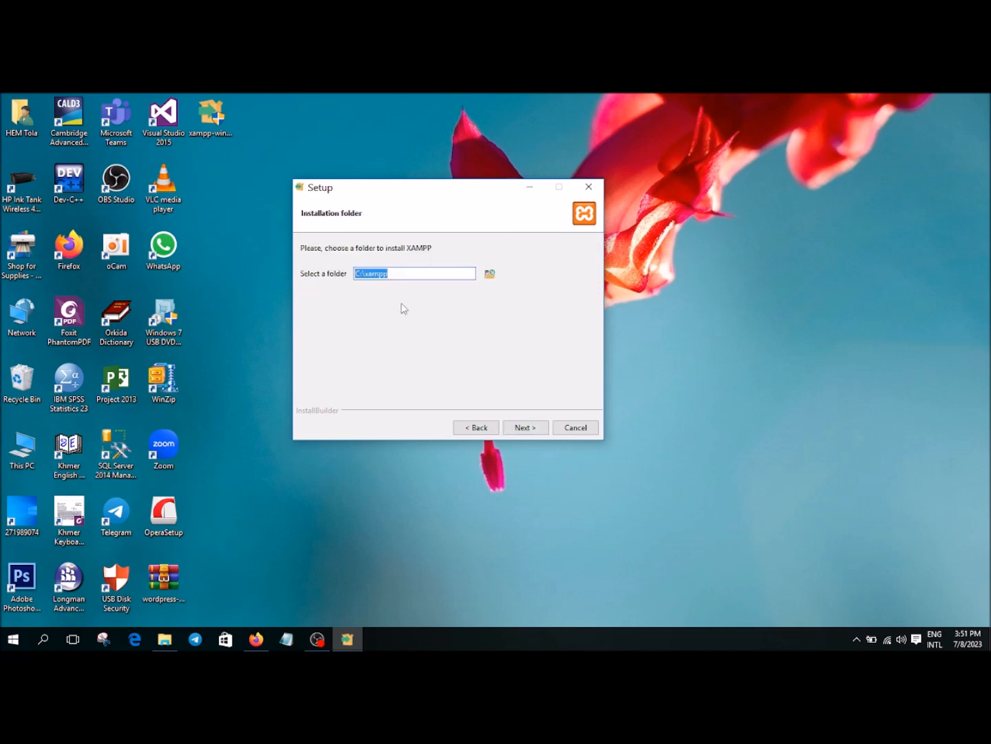
# Browse the install folder options, check drive D:, then cancel to keep C:\xampp
pyautogui.click(401, 275)
pyautogui.click(490, 274)
pyautogui.scroll(-1, 492, 383)
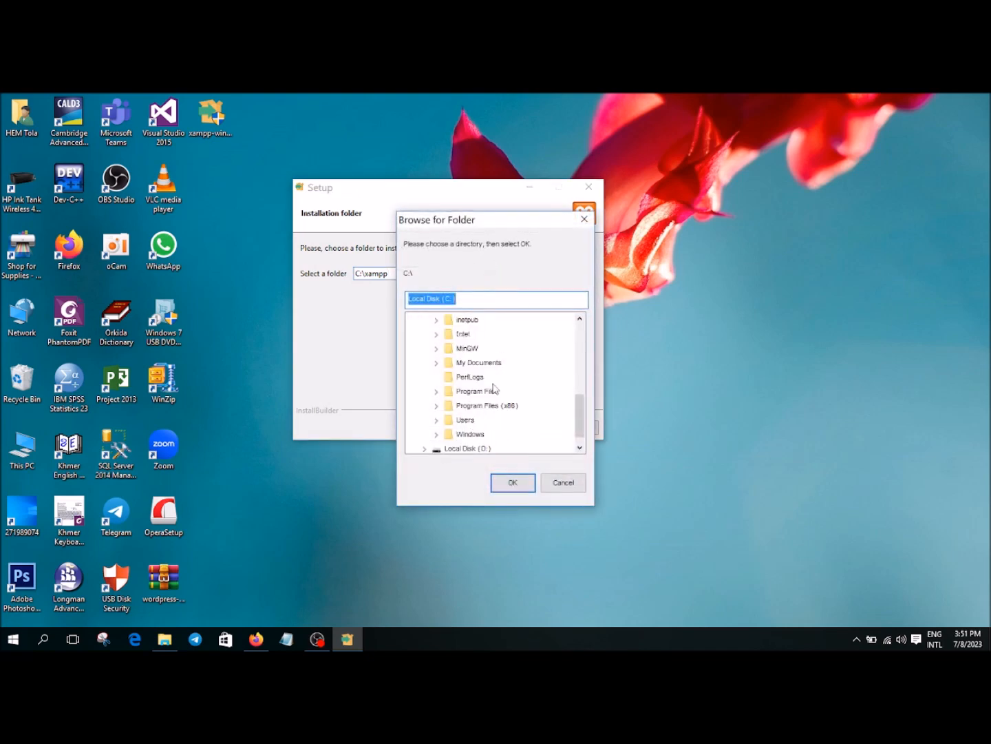
pyautogui.click(580, 448)
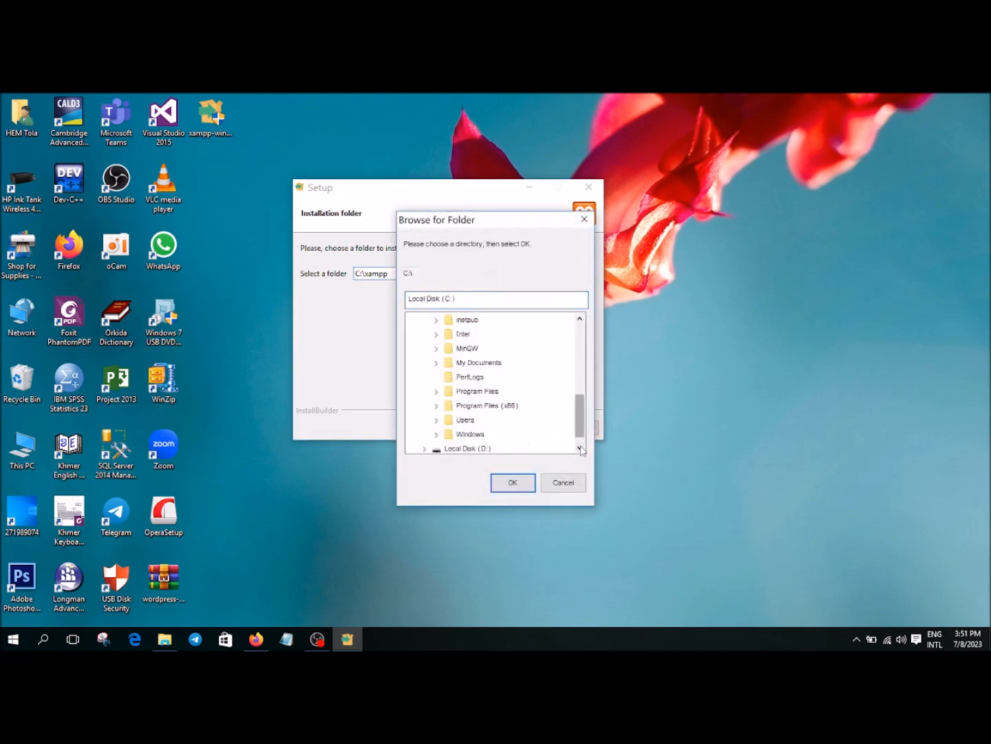
pyautogui.click(462, 435)
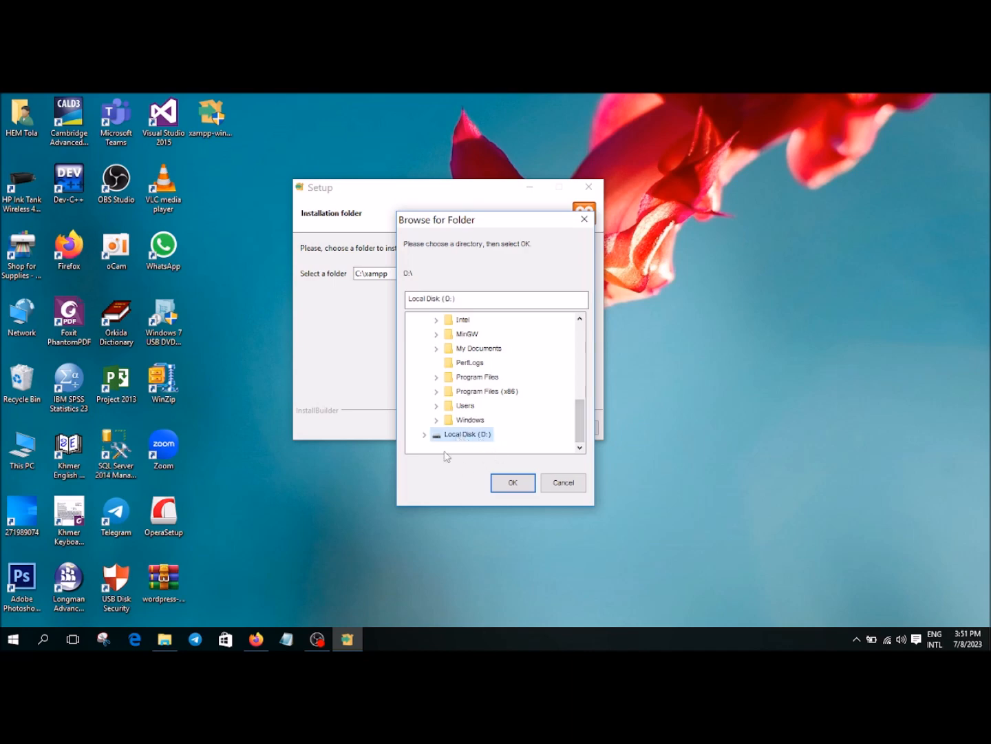
pyautogui.click(563, 482)
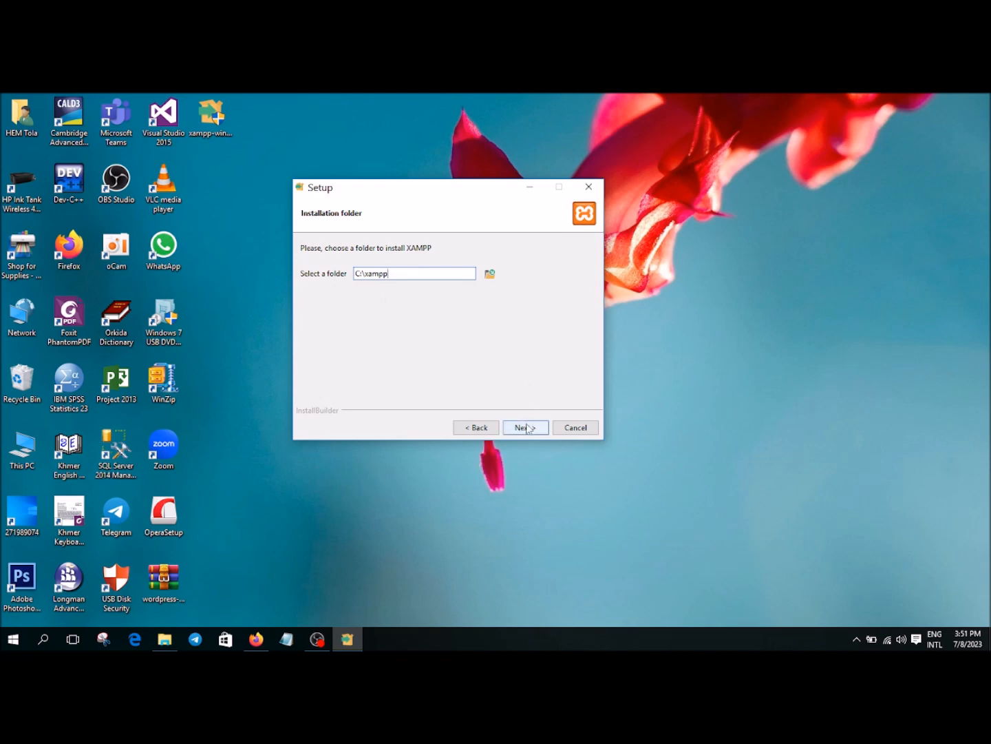
# Confirm C:\xampp and English as the language to proceed with installing
pyautogui.moveTo(442, 192); pyautogui.dragTo(411, 167)
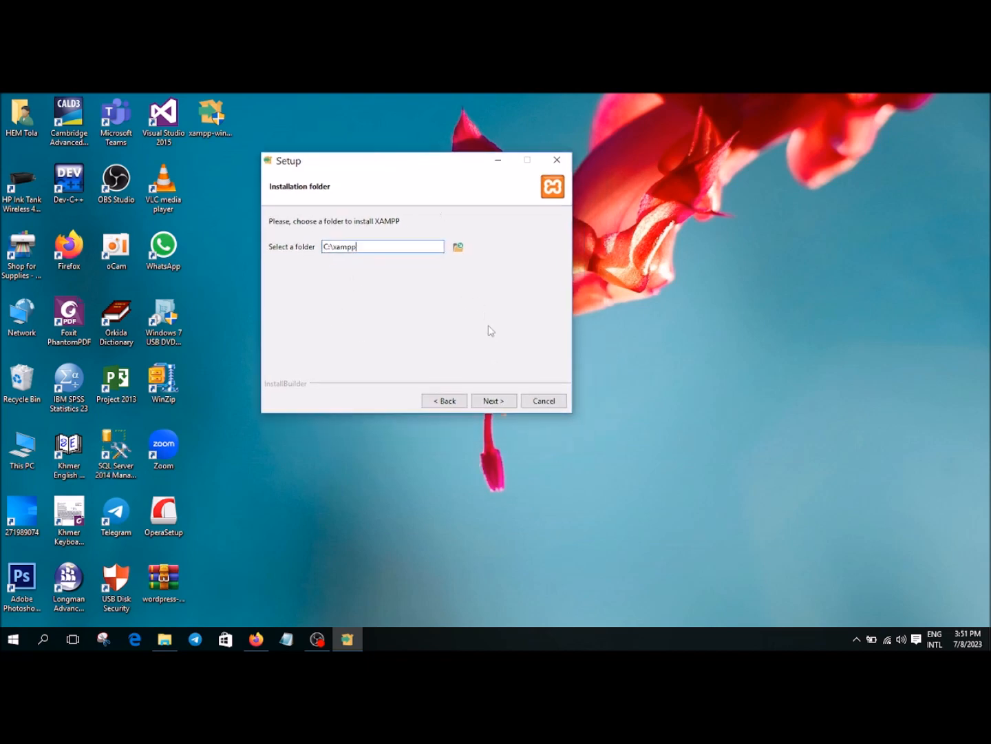
pyautogui.click(501, 403)
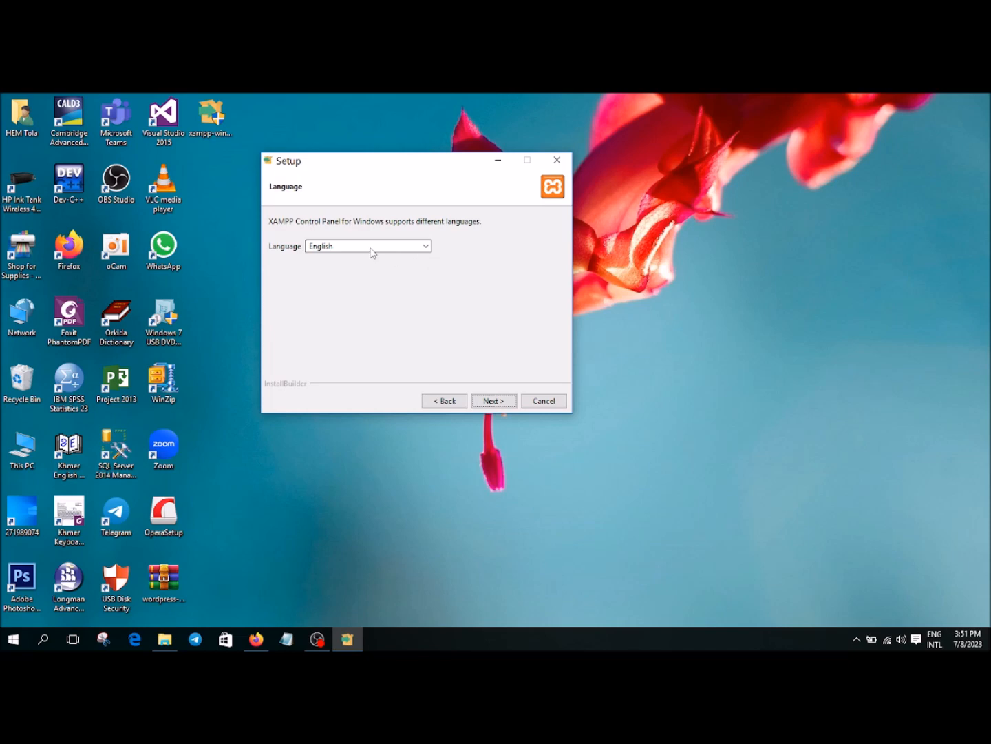
pyautogui.click(497, 401)
# Begin the XAMPP installation from Ready to Install and wait while files unpack
pyautogui.click(502, 403)
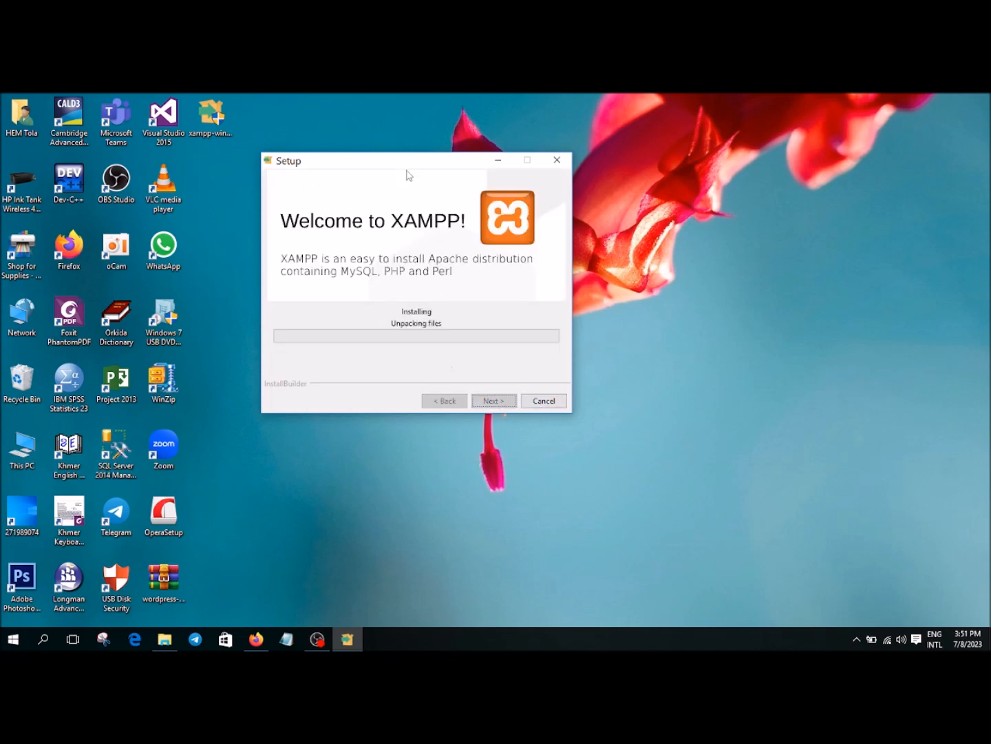
pyautogui.moveTo(399, 162); pyautogui.dragTo(443, 152)
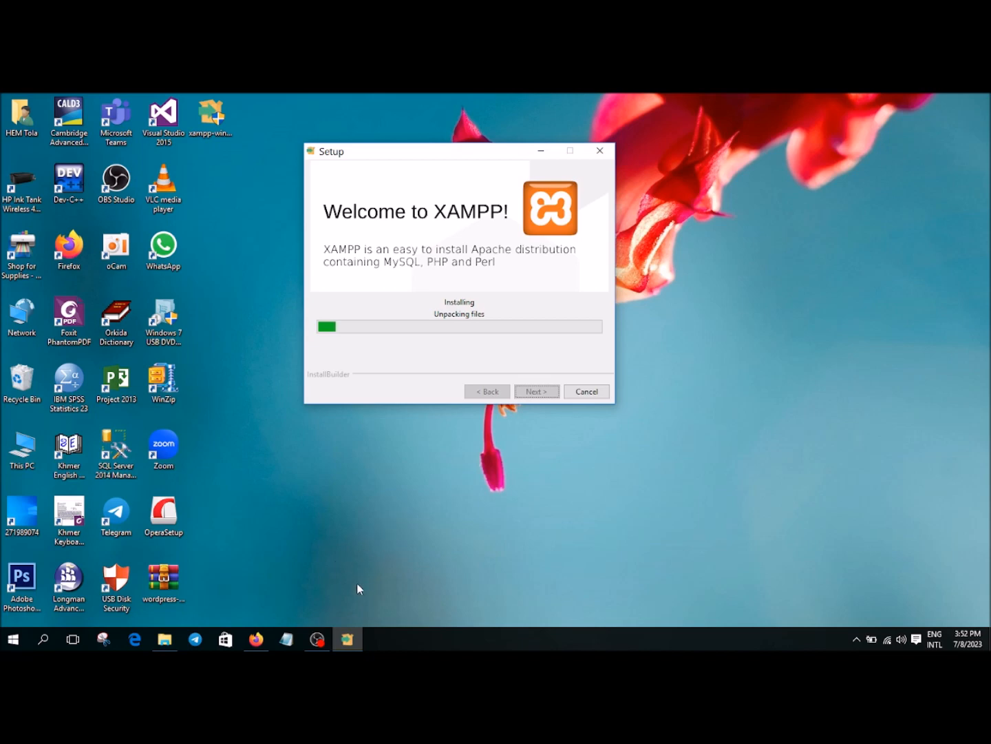
pyautogui.click(317, 639)
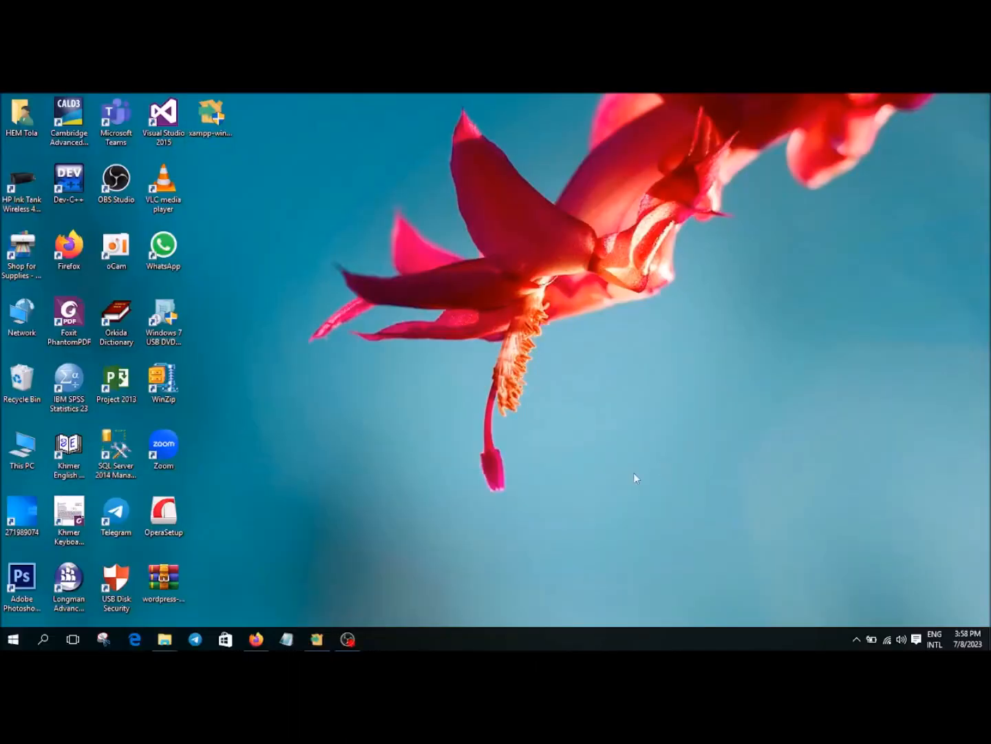
# Restore the finished XAMPP Setup wizard, leaving 'start the Control Panel now' checked
pyautogui.click(317, 639)
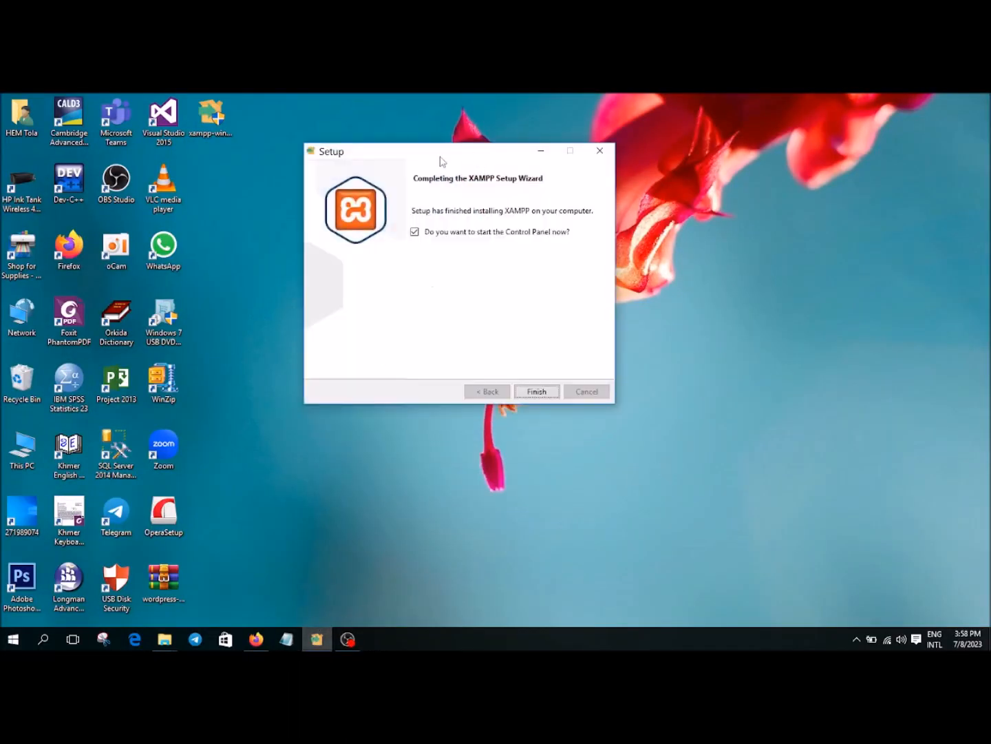
pyautogui.moveTo(447, 158); pyautogui.dragTo(471, 163)
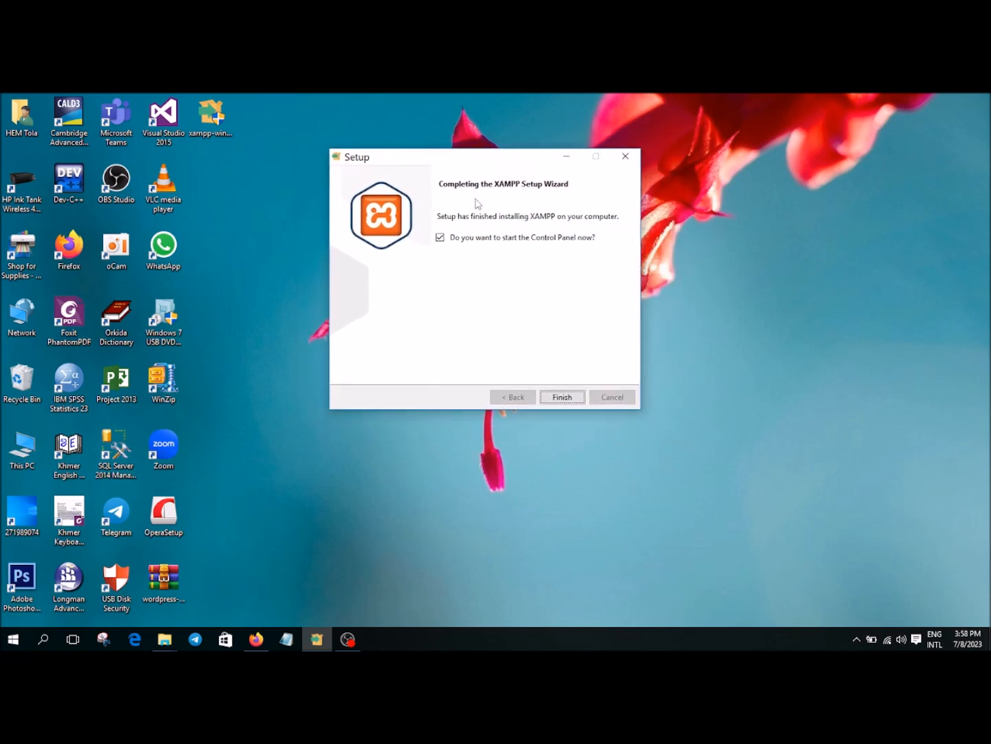
pyautogui.moveTo(466, 159); pyautogui.dragTo(380, 165)
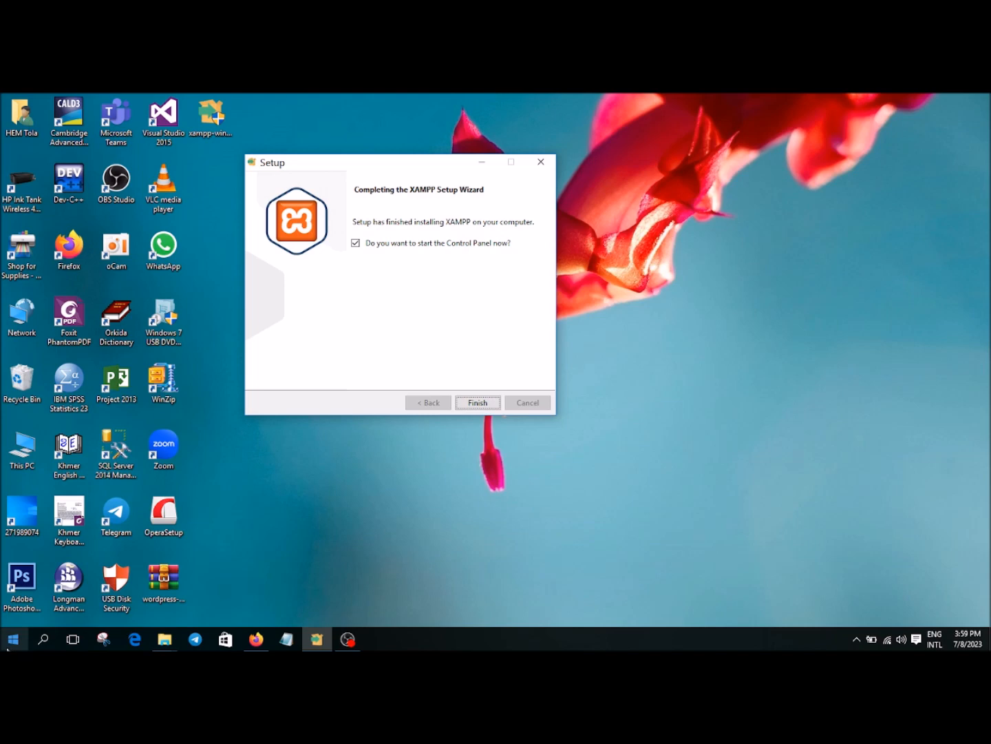
pyautogui.moveTo(348, 165); pyautogui.dragTo(437, 166)
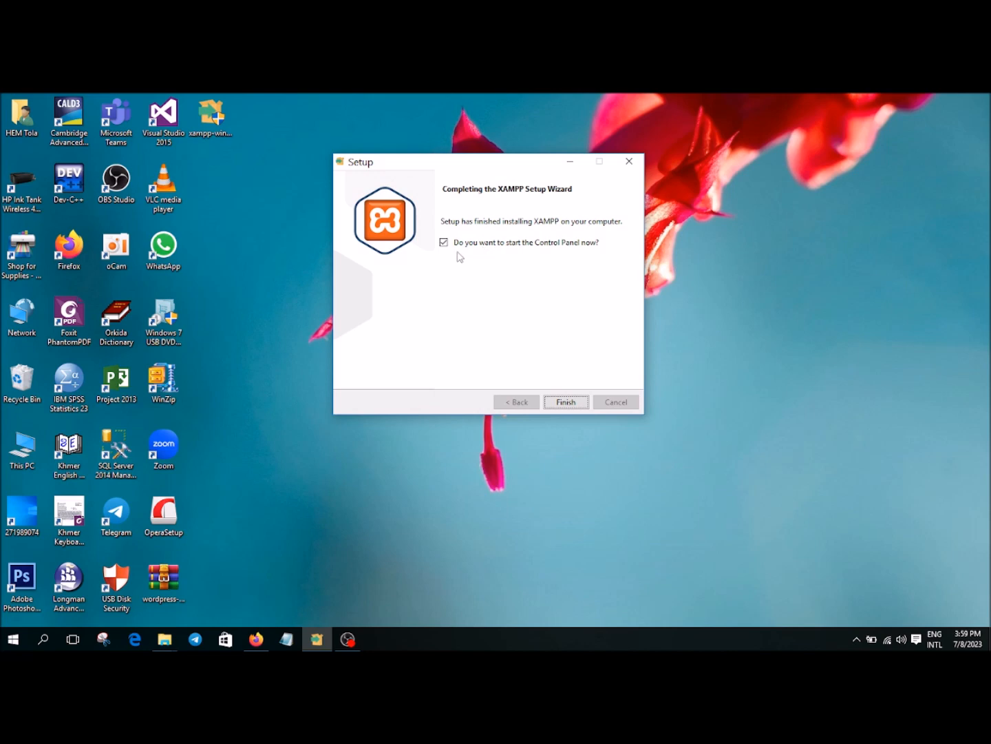
# Finish setup to open XAMPP Control Panel v3.3.0 and start Apache, which fails on port 80
pyautogui.click(573, 413)
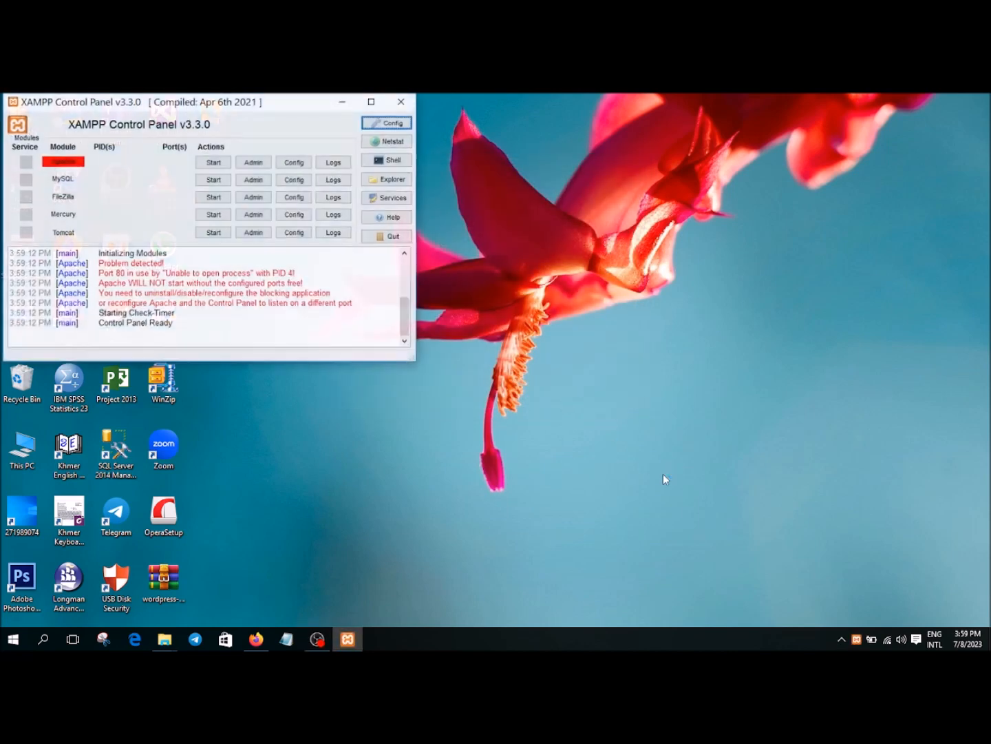
pyautogui.moveTo(233, 115); pyautogui.dragTo(488, 190)
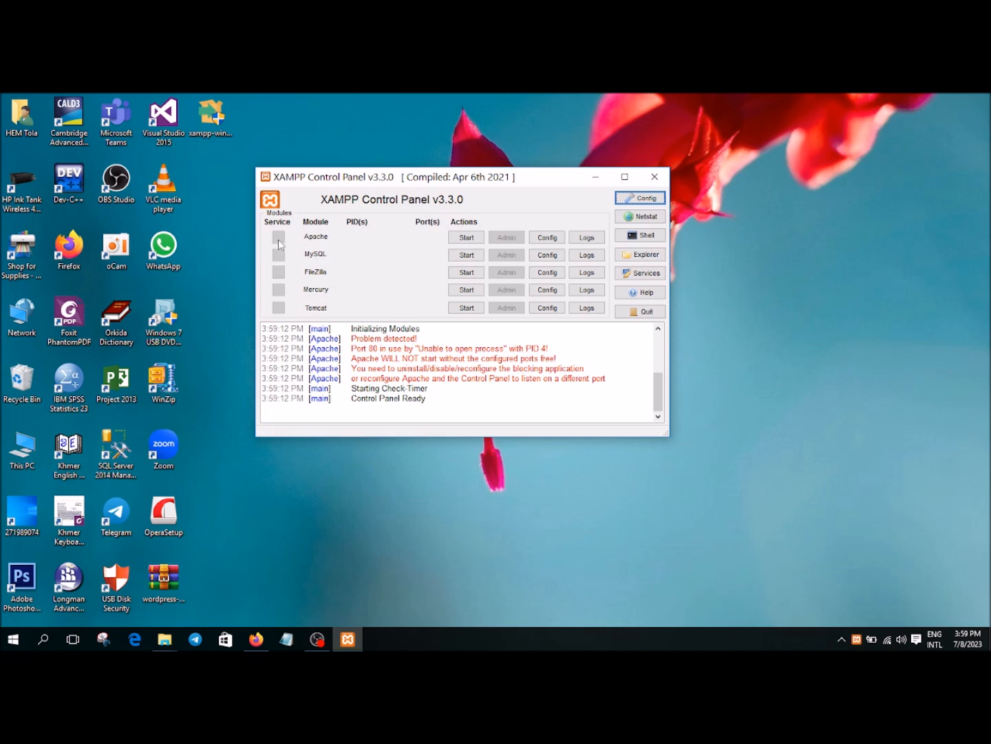
pyautogui.click(467, 238)
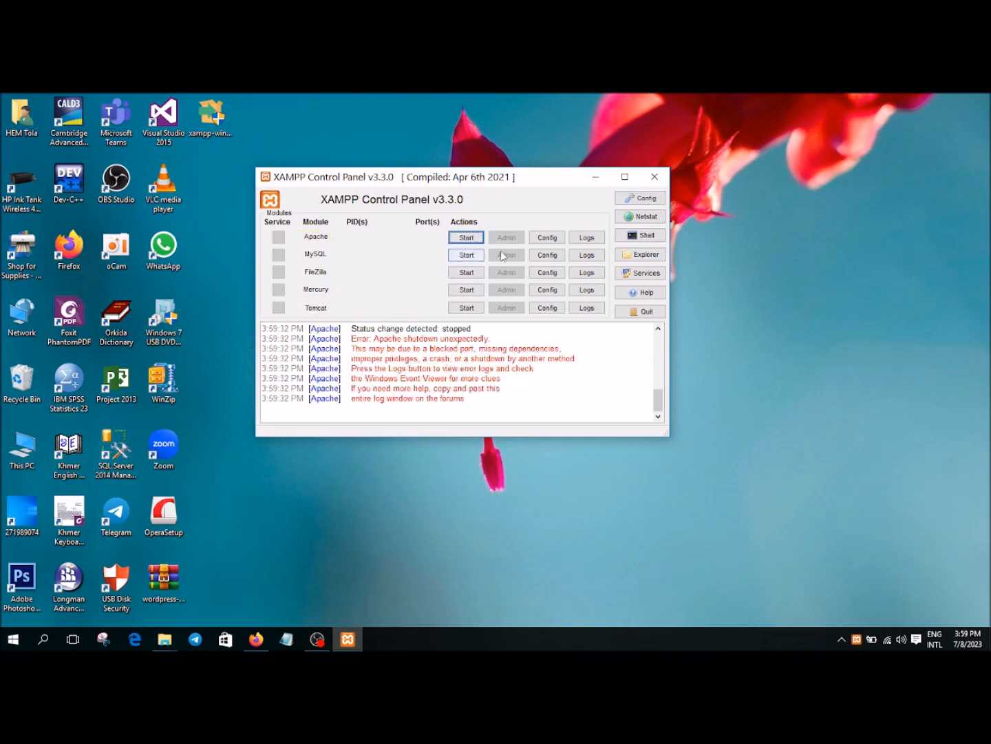
pyautogui.scroll(3, 455, 363)
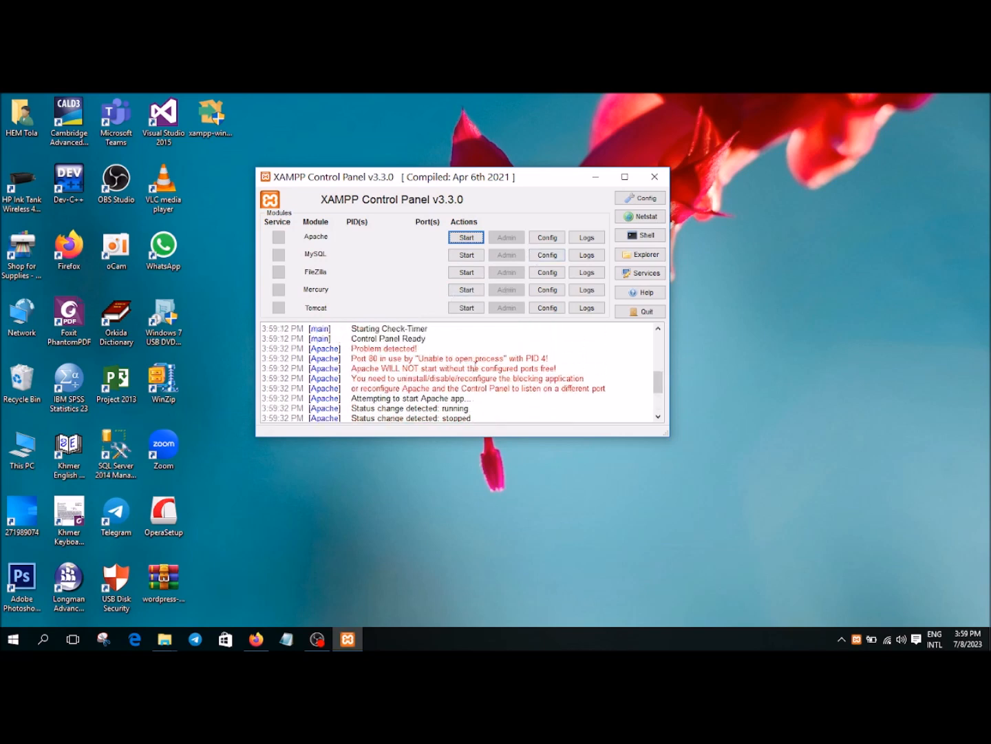
pyautogui.scroll(-1, 478, 365)
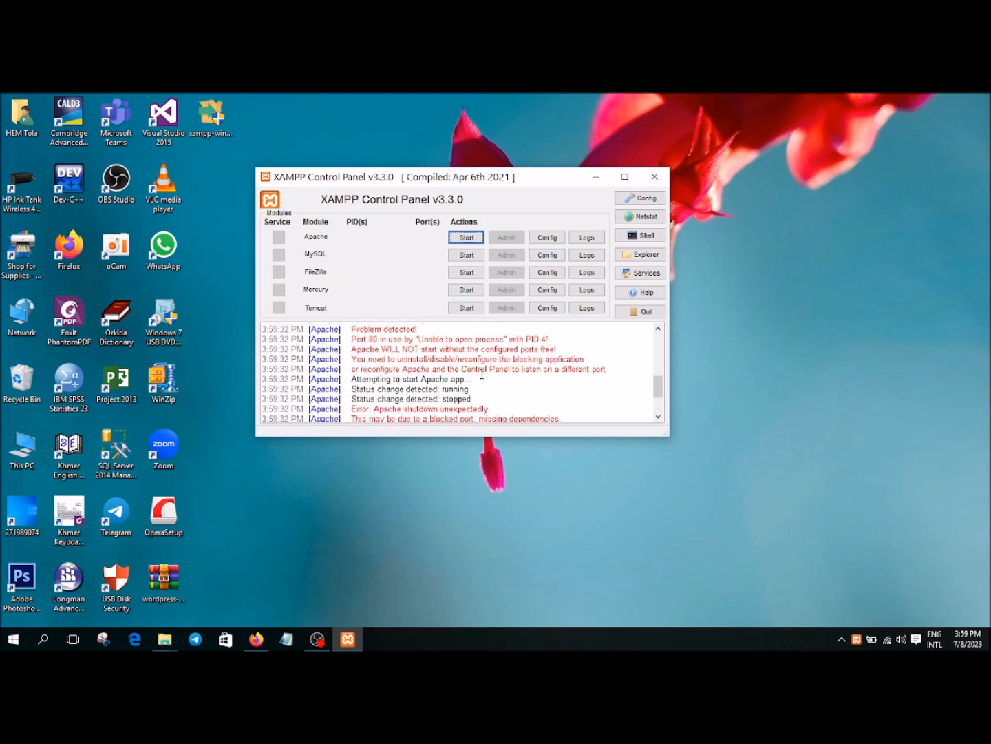
pyautogui.moveTo(432, 176)
pyautogui.mouseDown()
pyautogui.moveTo(445, 171)
pyautogui.moveTo(435, 172)
pyautogui.mouseUp()
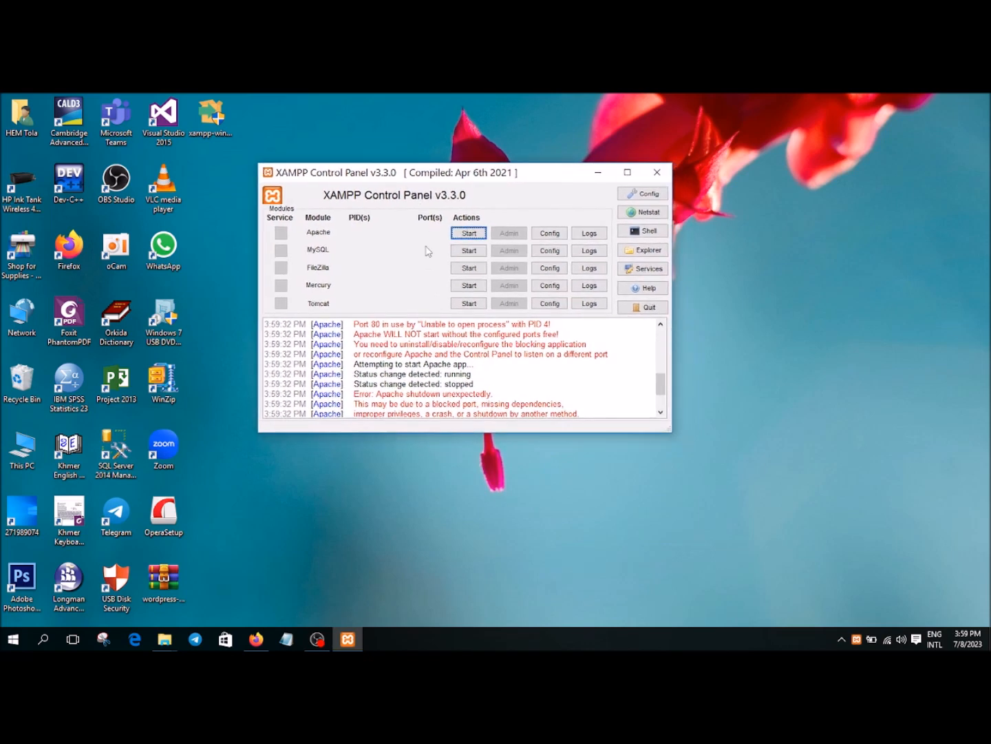
pyautogui.click(122, 523)
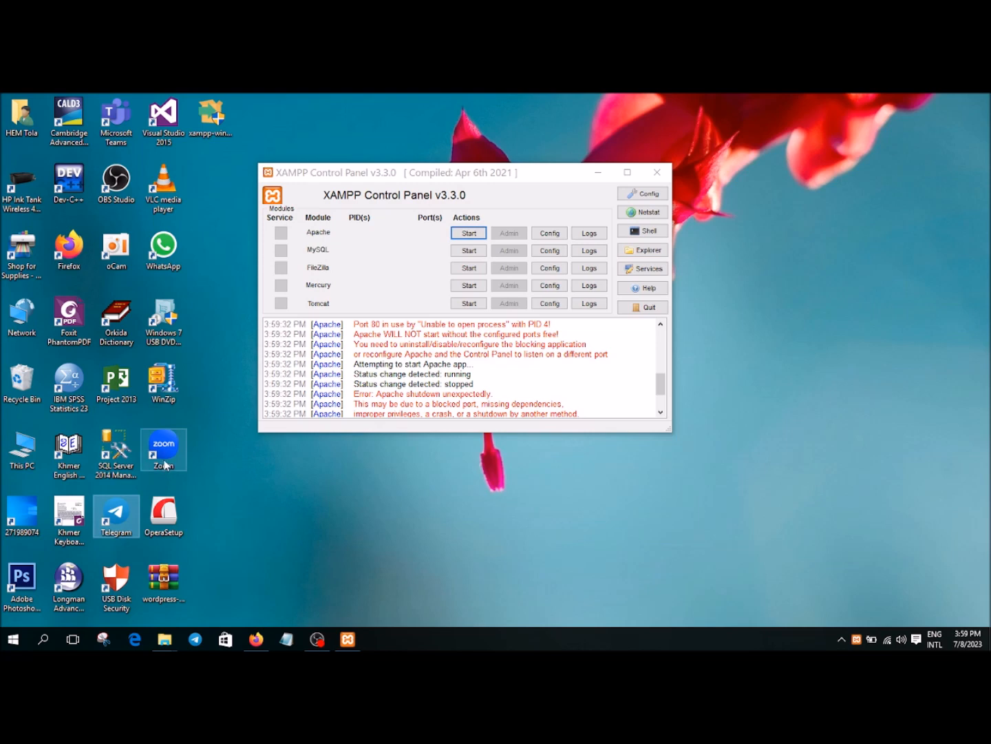
pyautogui.click(164, 254)
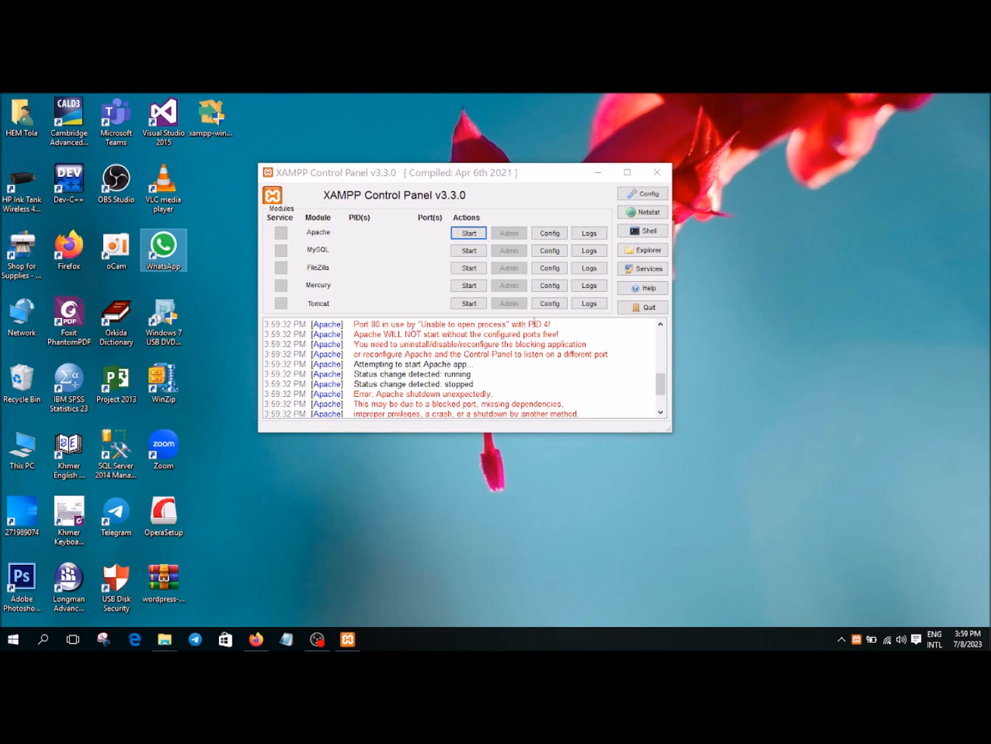
# Open Apache's httpd.conf configuration file in Notepad from the XAMPP Control Panel
pyautogui.click(551, 235)
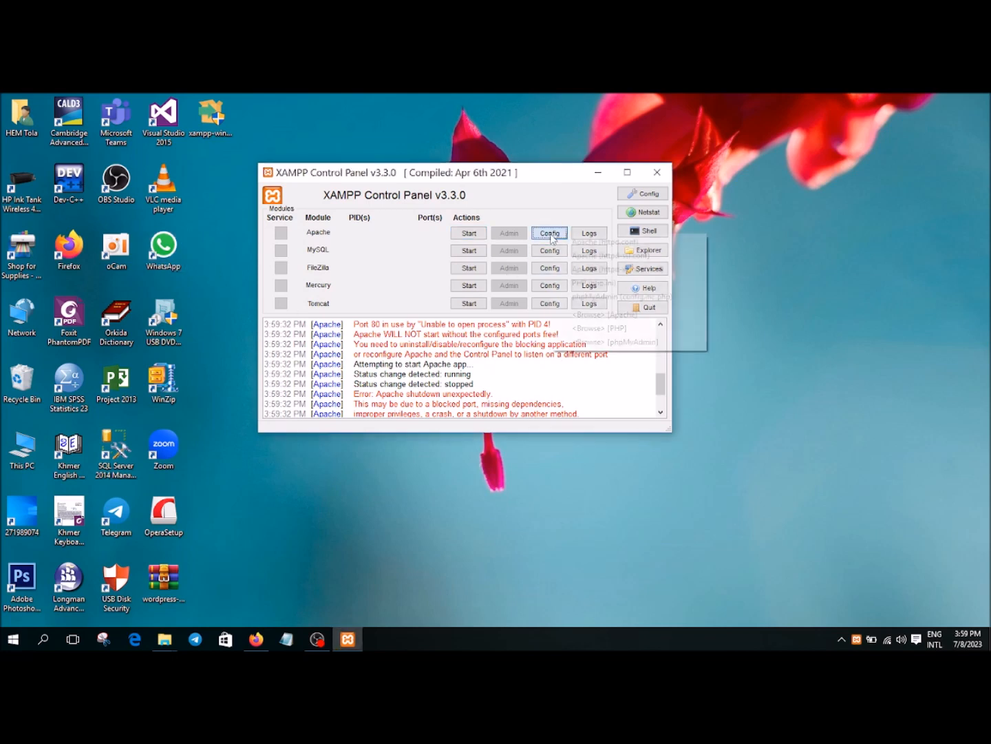
pyautogui.moveTo(530, 180); pyautogui.dragTo(493, 165)
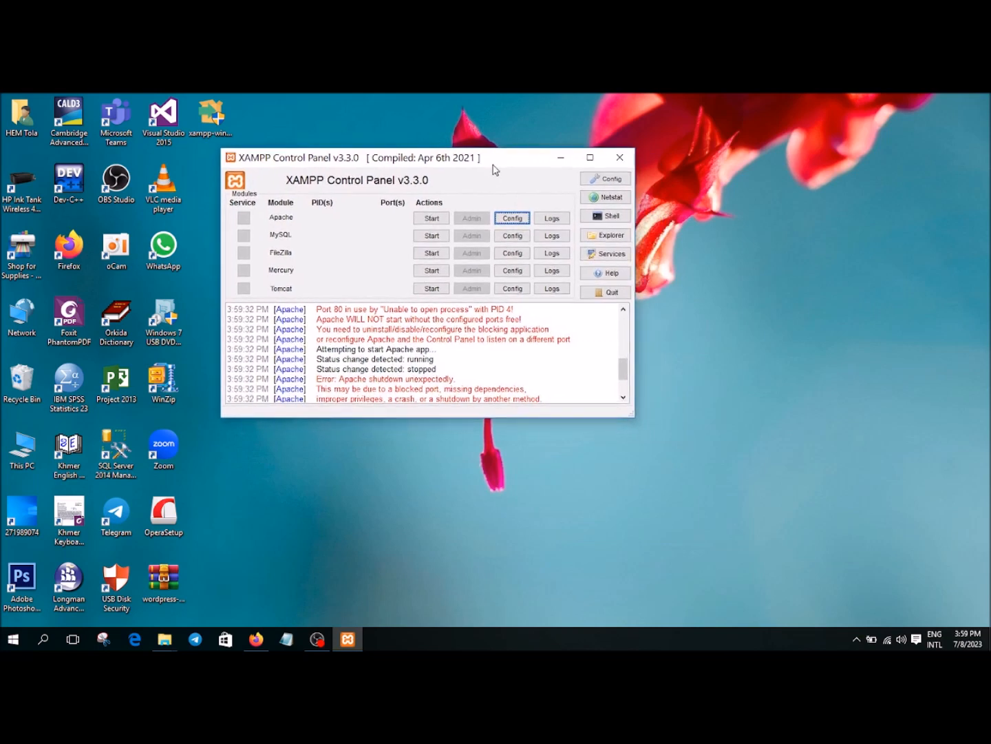
pyautogui.click(516, 220)
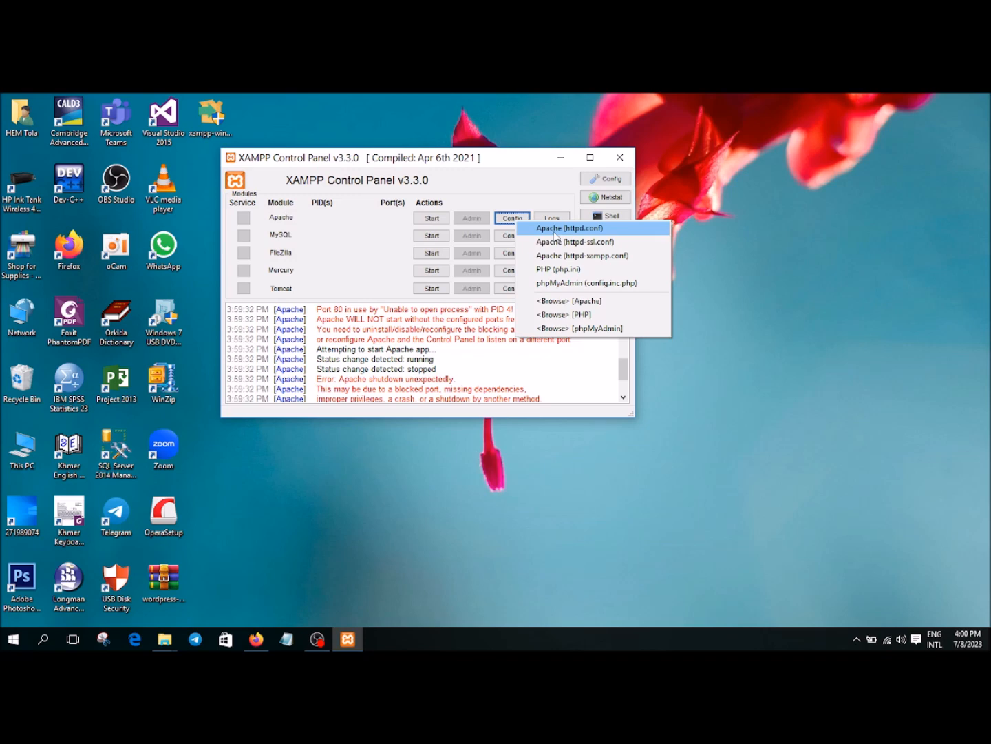
pyautogui.click(555, 231)
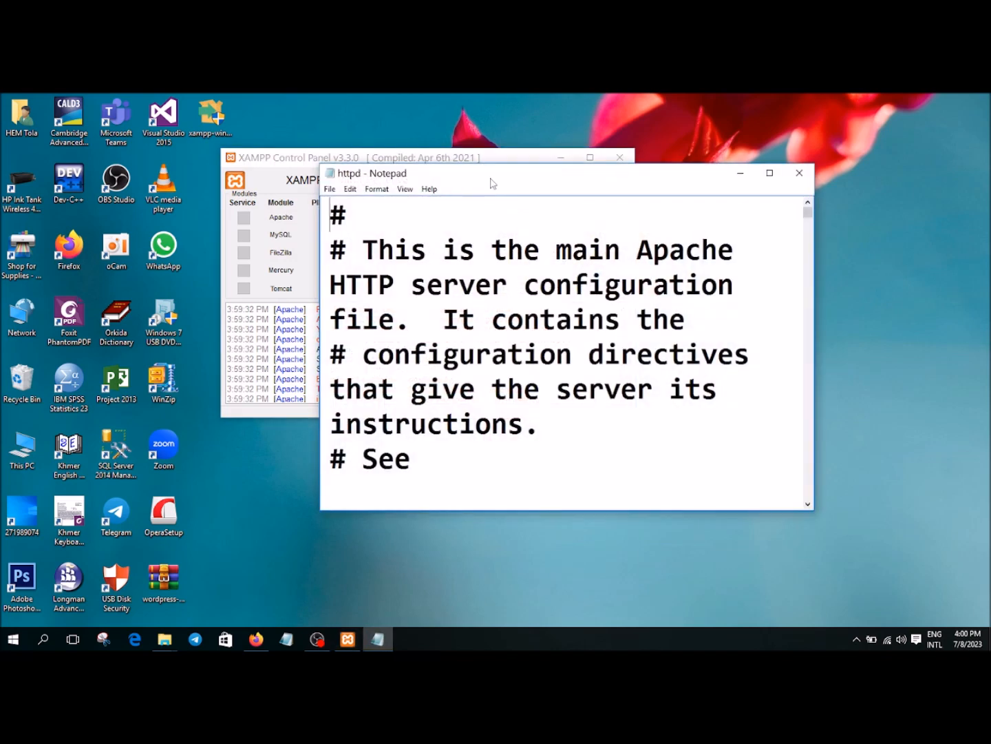
# Find the 'Listen 80' line, change it to 'Listen 81', and close Notepad
pyautogui.hotkey('ctrl', 'f')
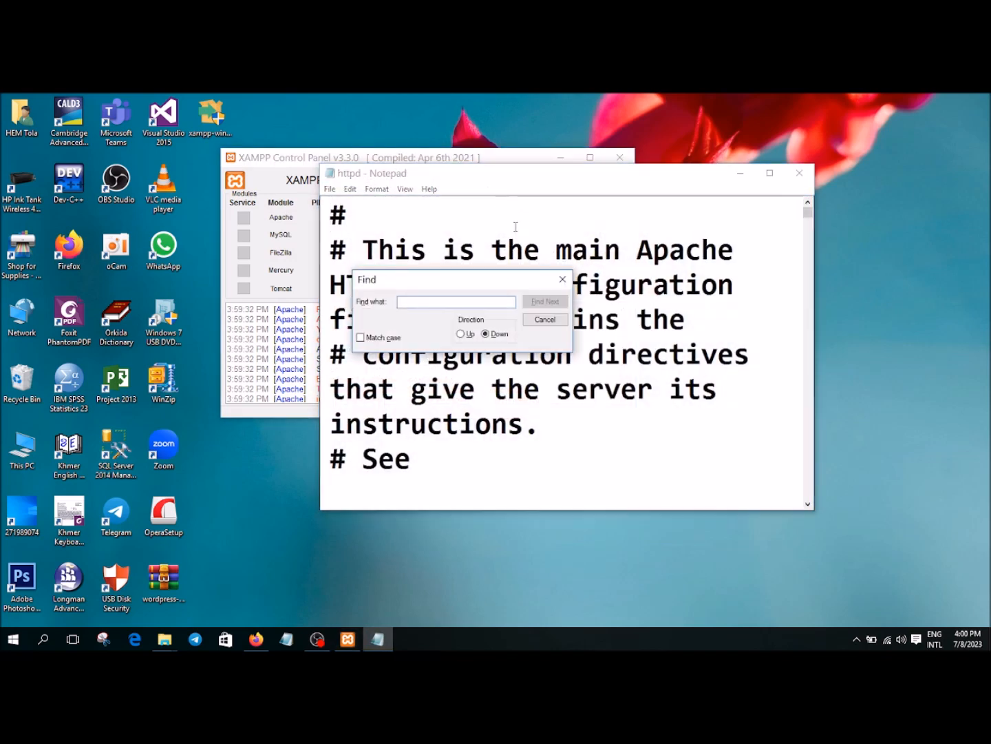
pyautogui.write('80')
pyautogui.press('Return')
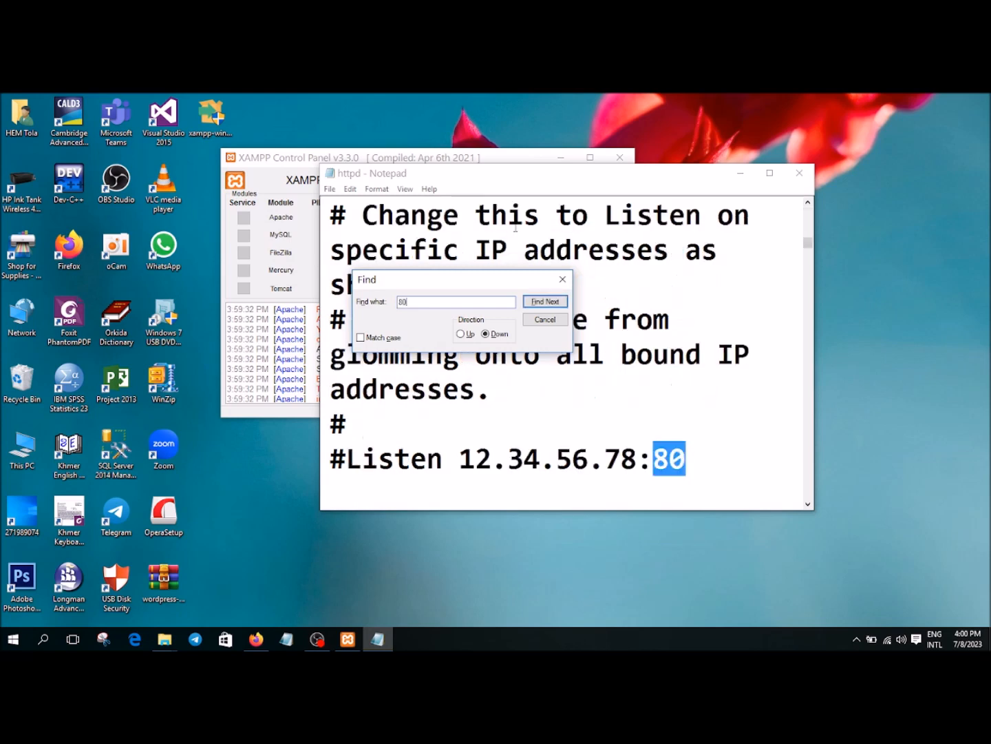
pyautogui.click(562, 279)
pyautogui.scroll(-1, 605, 343)
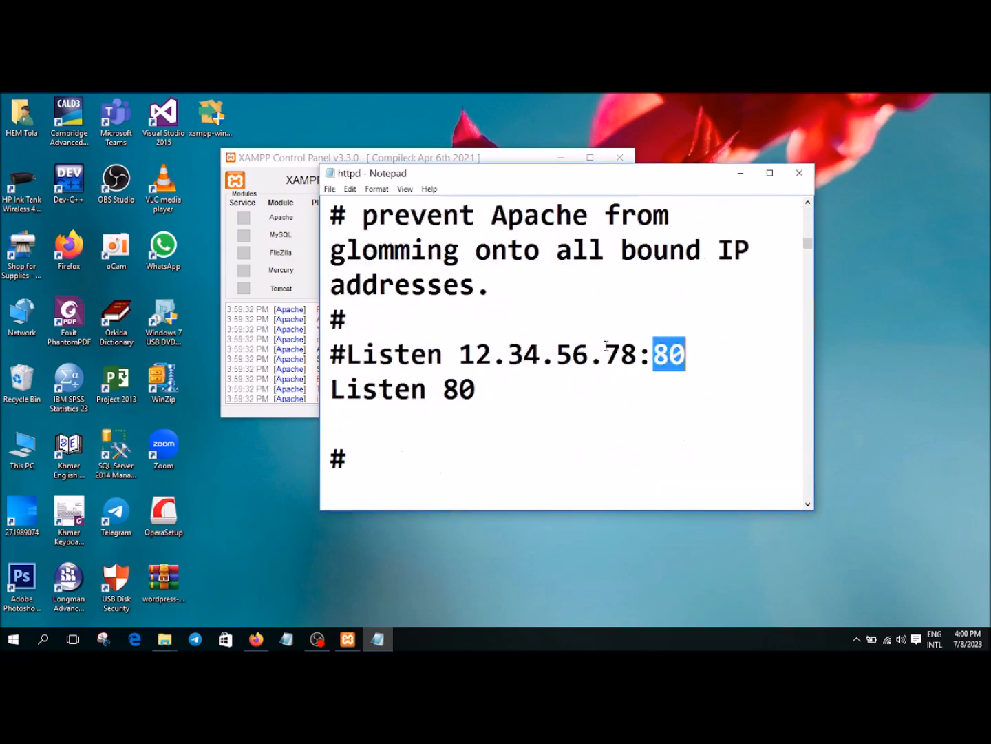
pyautogui.click(476, 390)
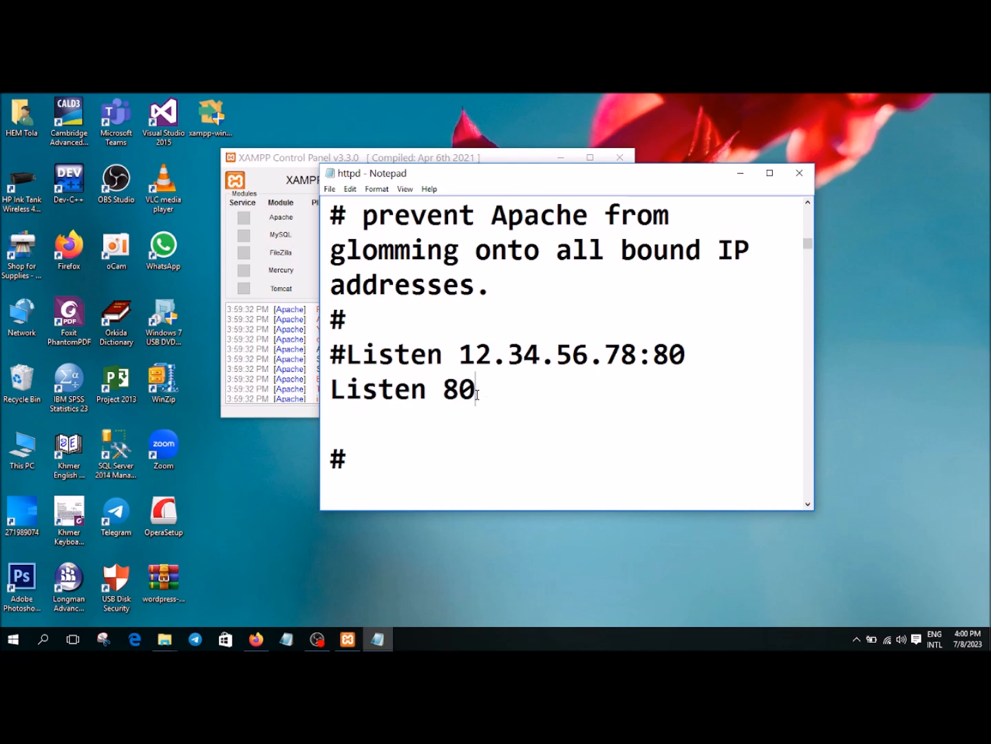
pyautogui.press('BackSpace')
pyautogui.write('1')
pyautogui.click(799, 173)
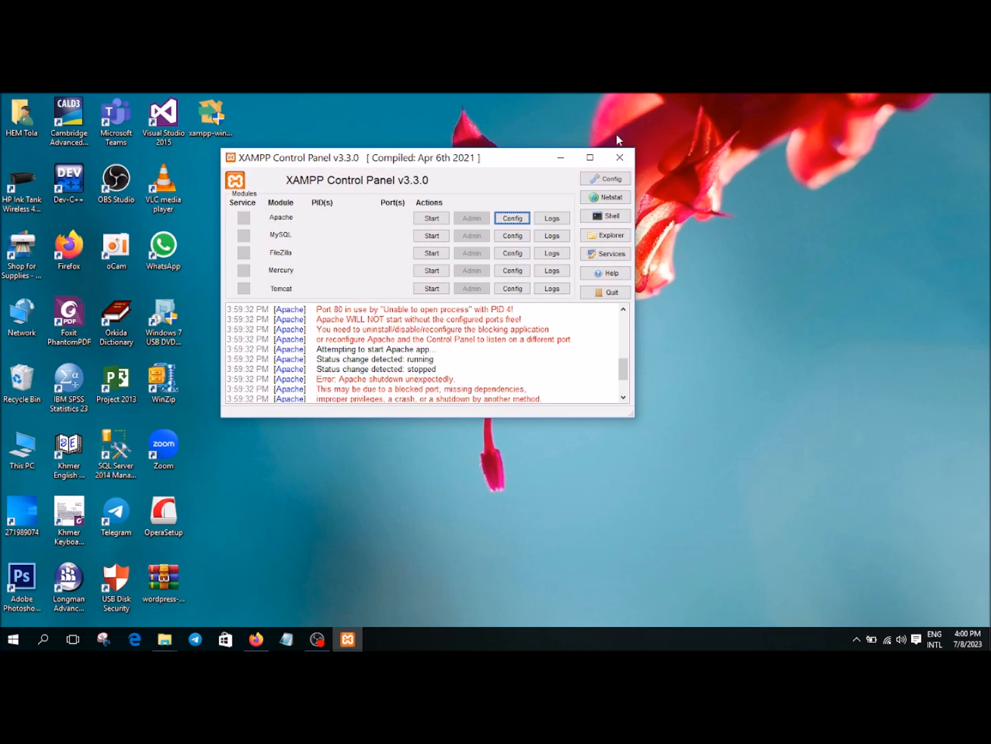
# Start Apache from the XAMPP tray menu, allow firewall access, and reopen the Control Panel
pyautogui.click(620, 157)
pyautogui.click(857, 639)
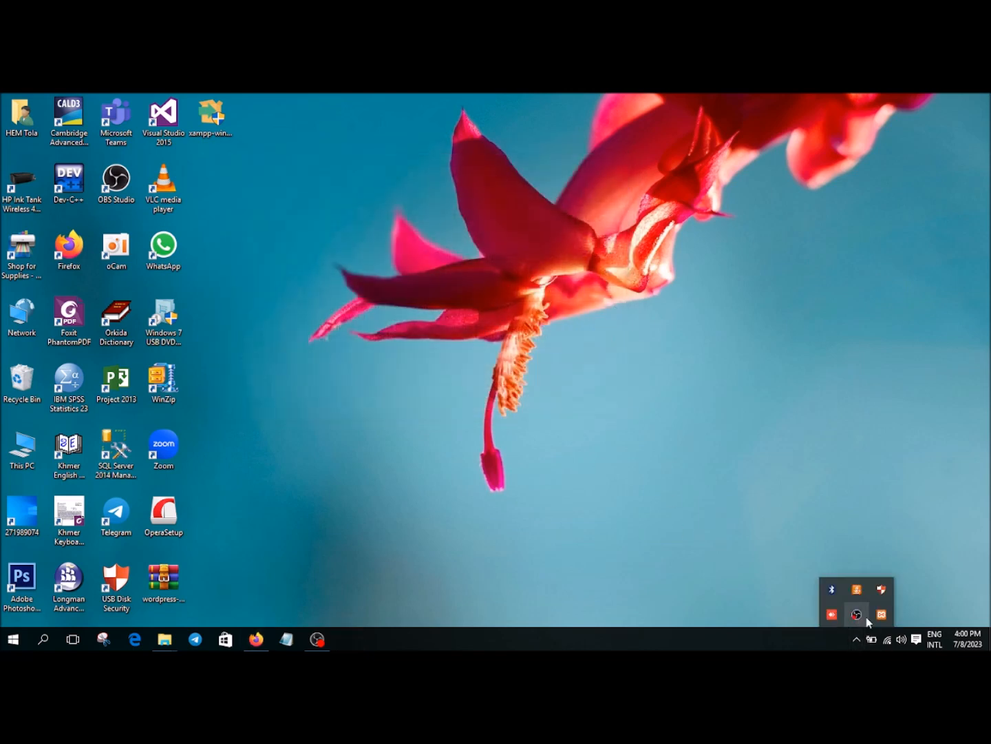
pyautogui.rightClick(882, 613)
pyautogui.moveTo(918, 541)
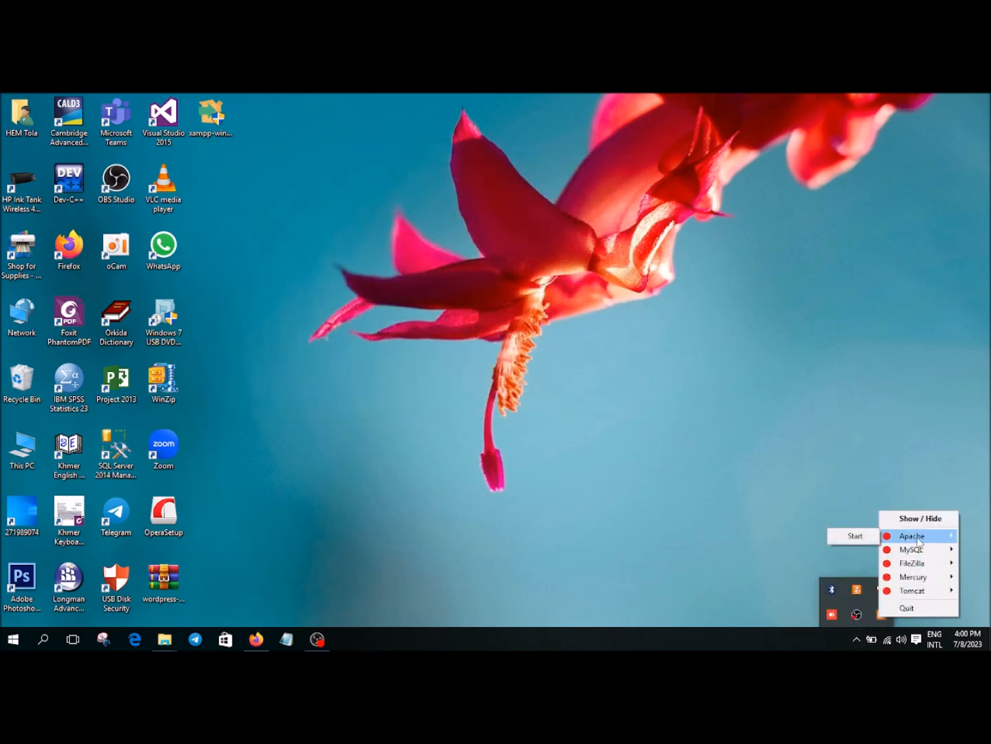
pyautogui.click(857, 536)
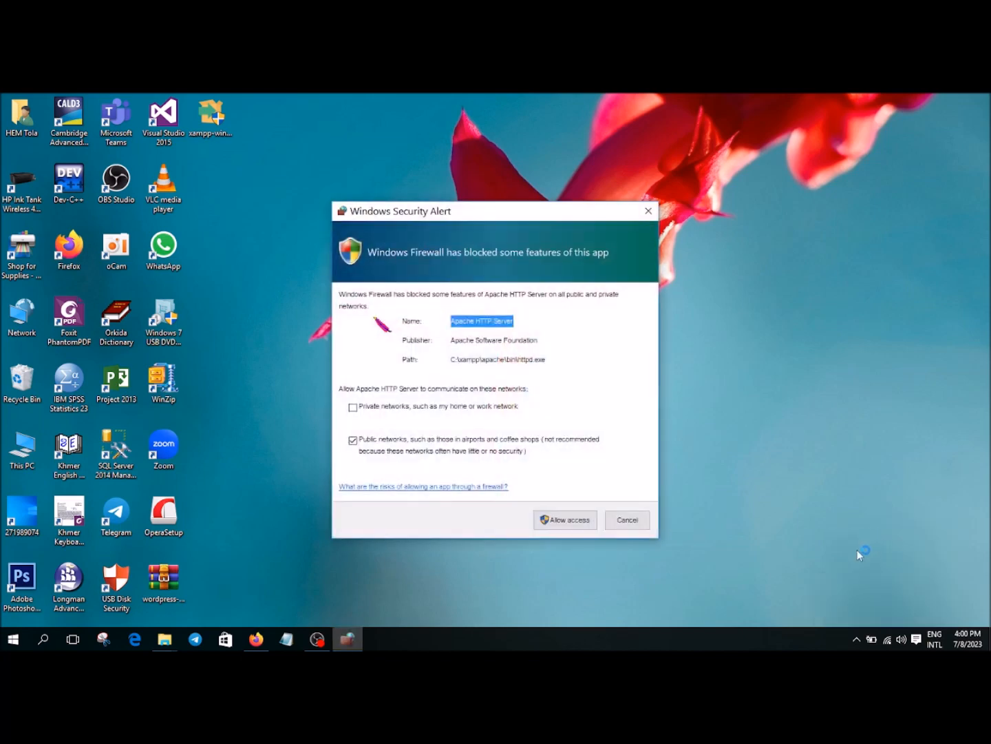
pyautogui.click(571, 521)
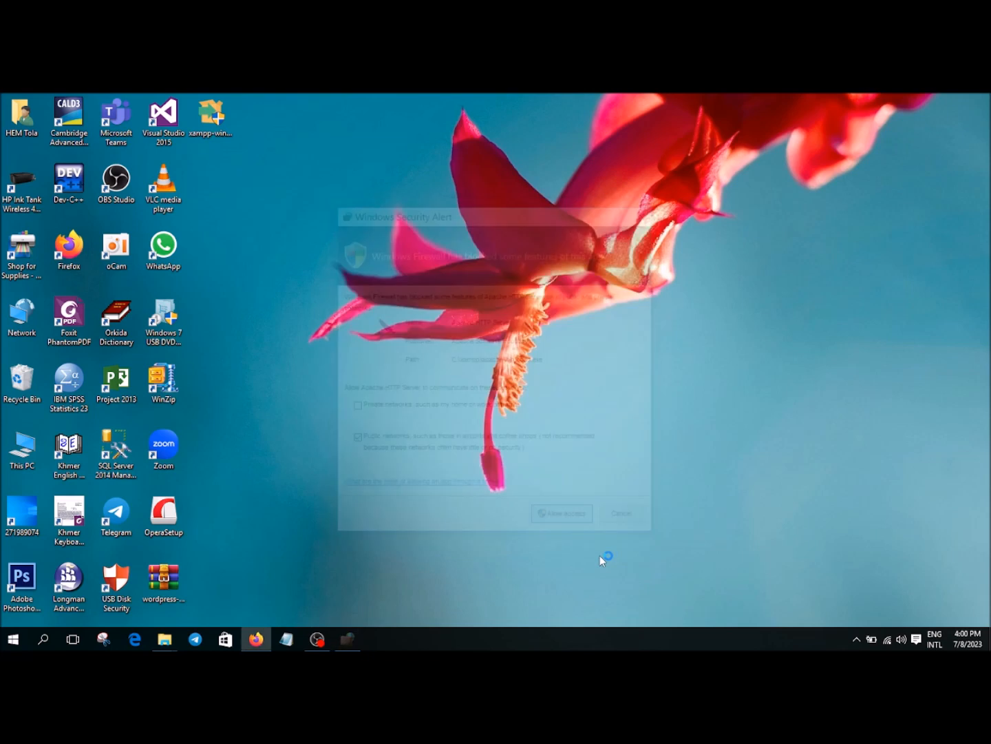
pyautogui.click(857, 639)
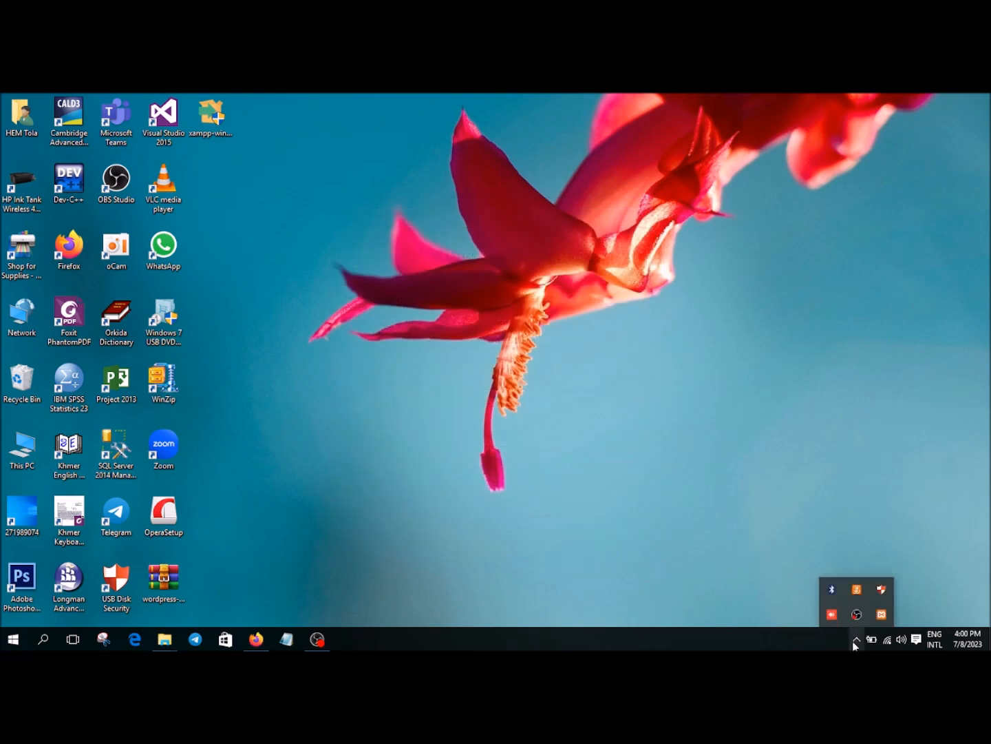
pyautogui.click(883, 617)
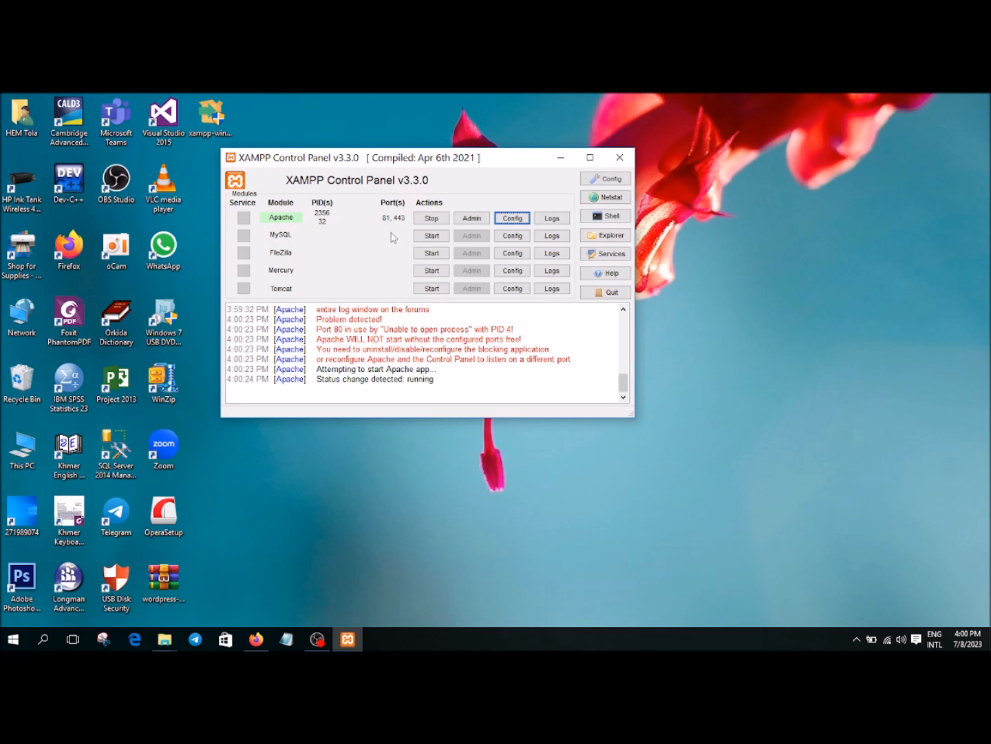
# Open Apache's local site in Firefox and close the WordPress download tab
pyautogui.click(473, 219)
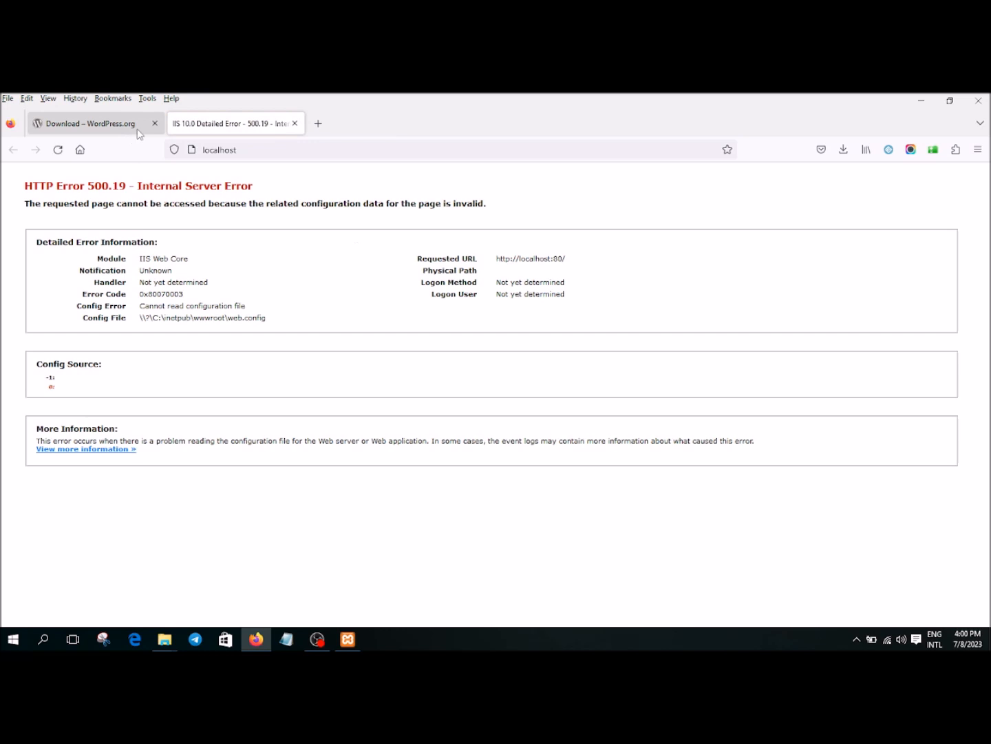
pyautogui.click(131, 131)
pyautogui.click(192, 129)
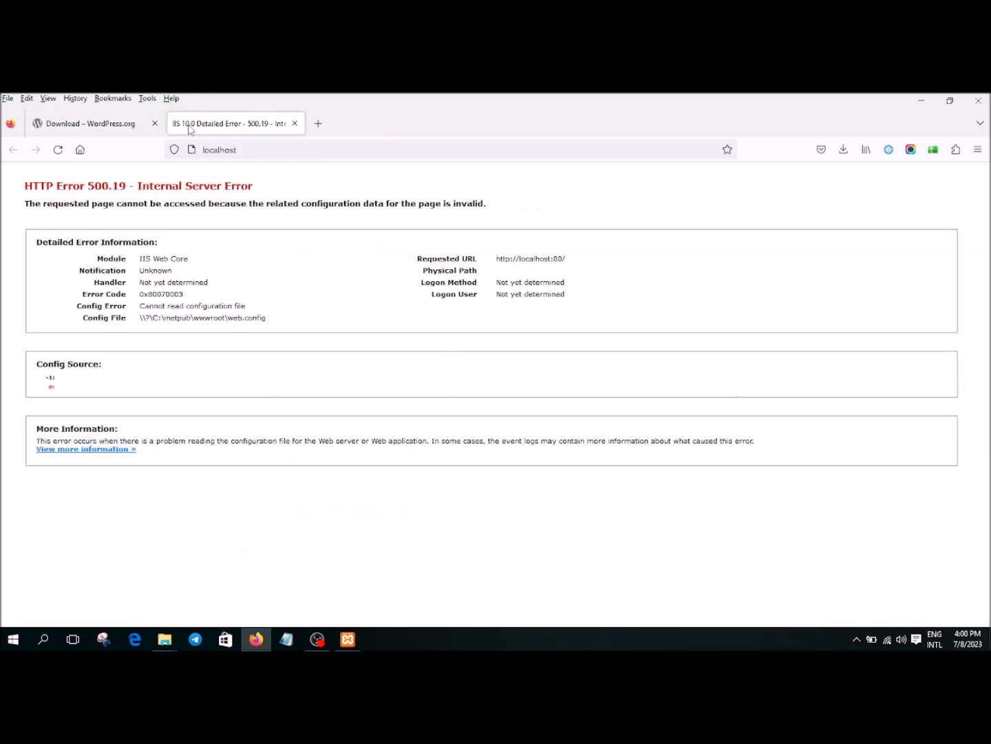
# Add :81 after localhost to load localhost:81/dashboard/
pyautogui.click(155, 124)
pyautogui.click(257, 150)
pyautogui.click(284, 152)
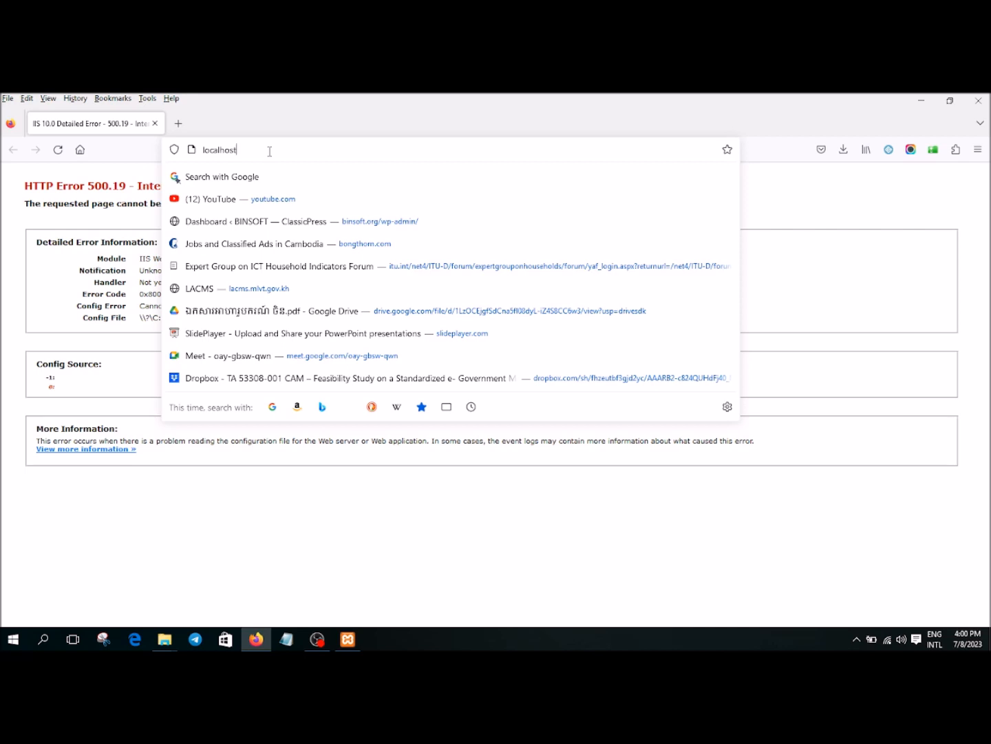
pyautogui.write(':81')
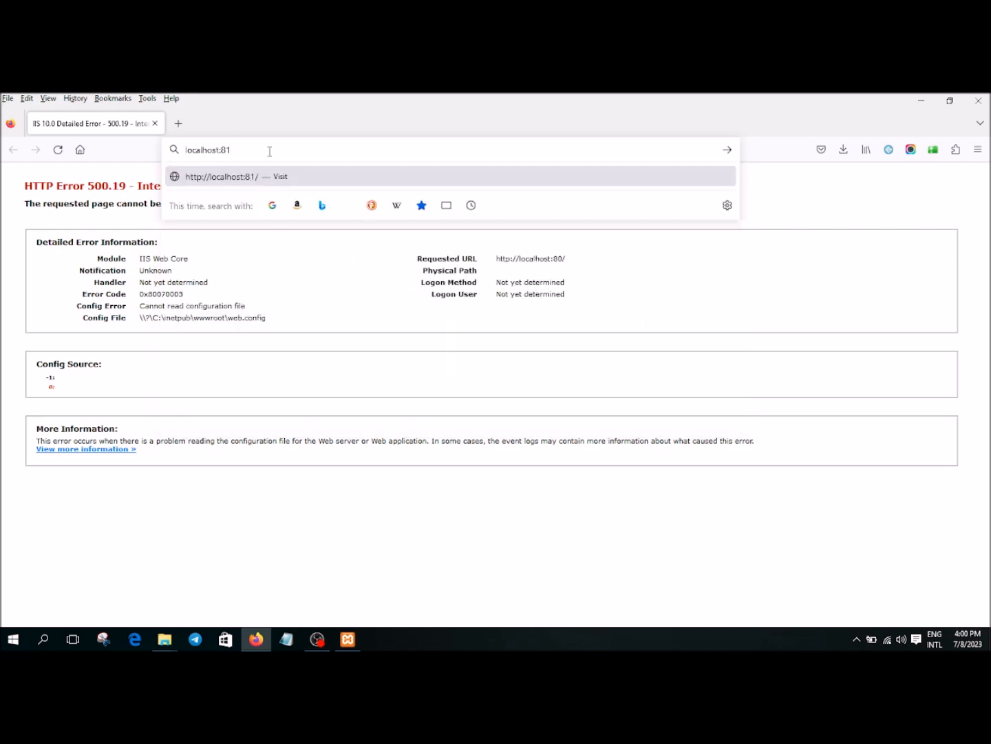
pyautogui.press('Return')
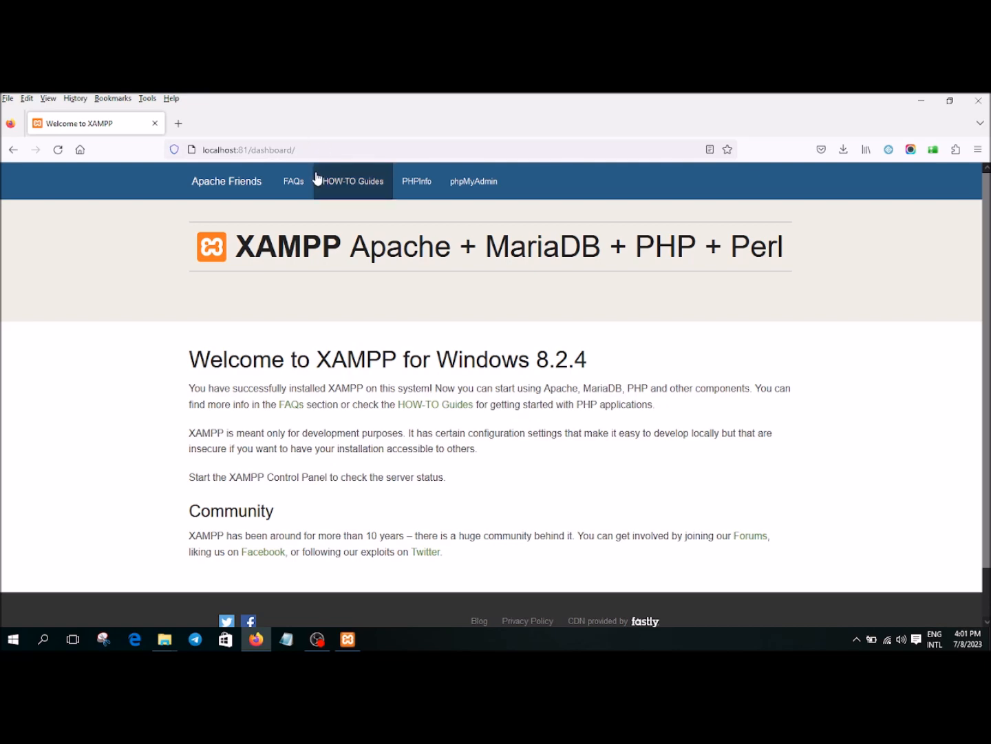
pyautogui.press('super+plus')
pyautogui.press('super+plus')
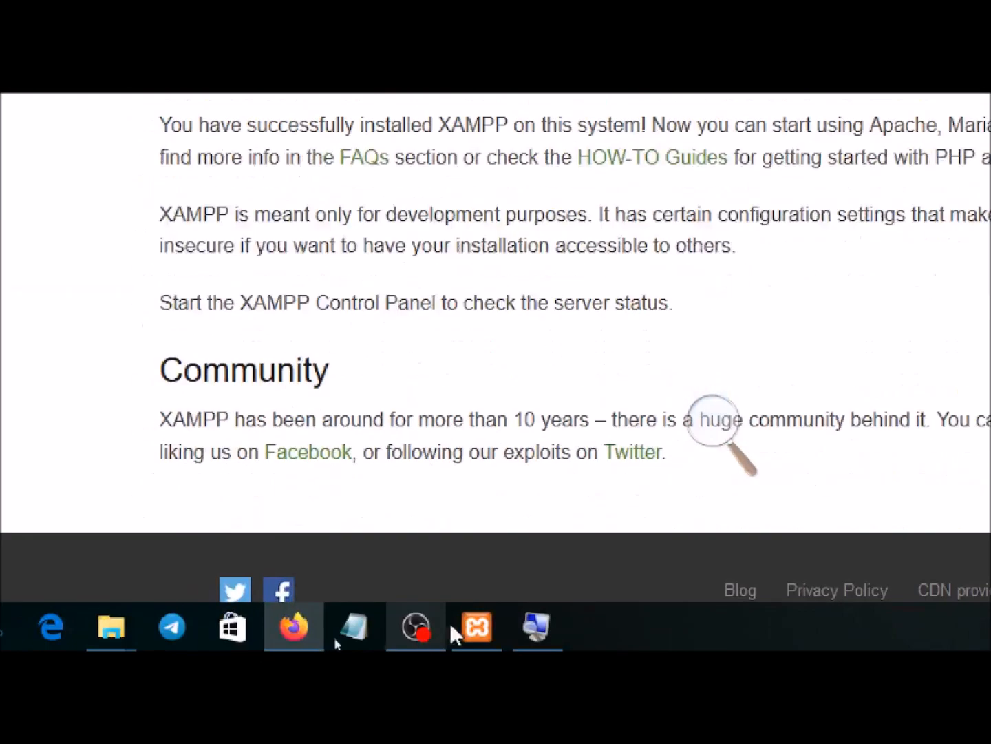
# Reopen Apache's httpd.conf from the XAMPP Control Panel
pyautogui.click(473, 627)
pyautogui.click(579, 303)
pyautogui.click(625, 320)
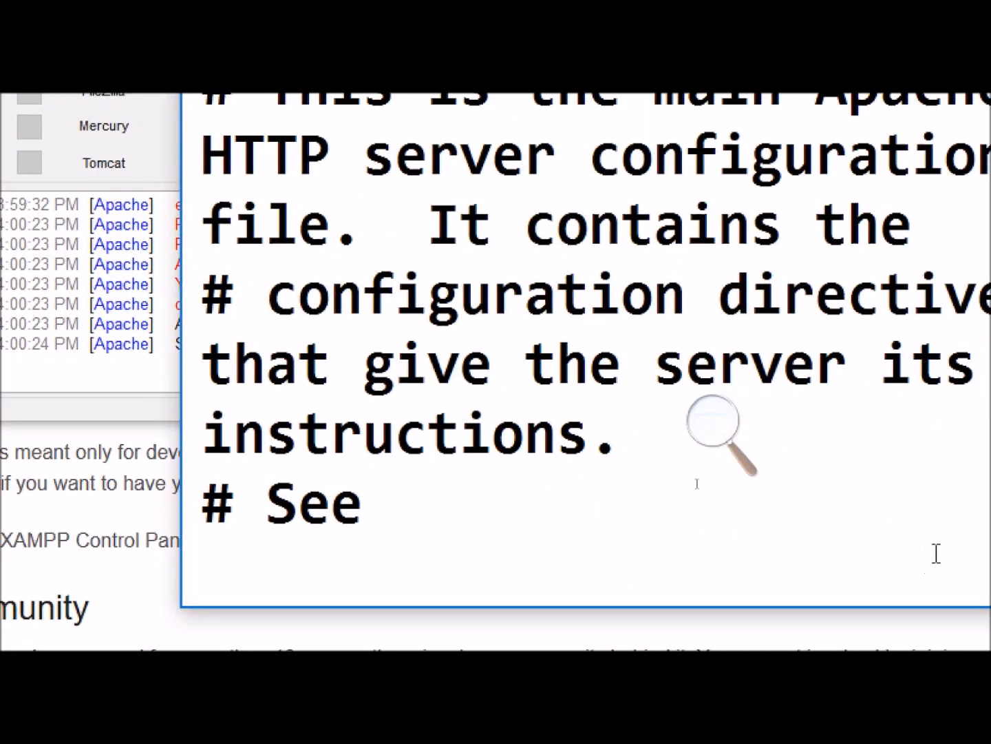
# Search for 80, confirm the line reads 'Listen 81', and close Notepad
pyautogui.press('super+minus')
pyautogui.hotkey('ctrl', 'f')
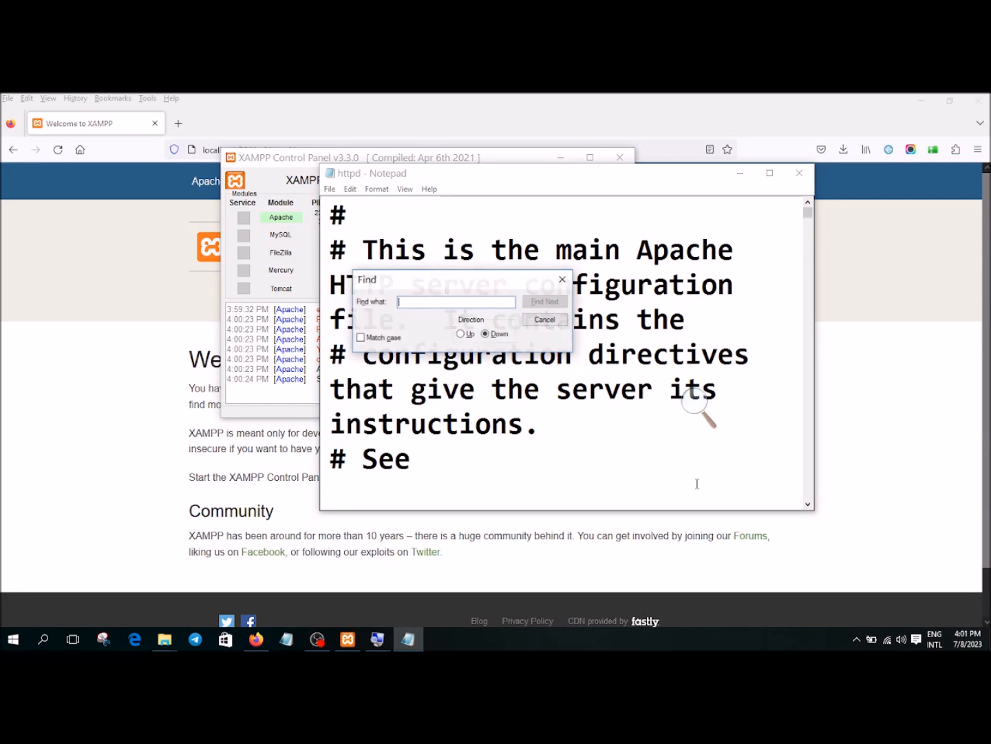
pyautogui.write('80')
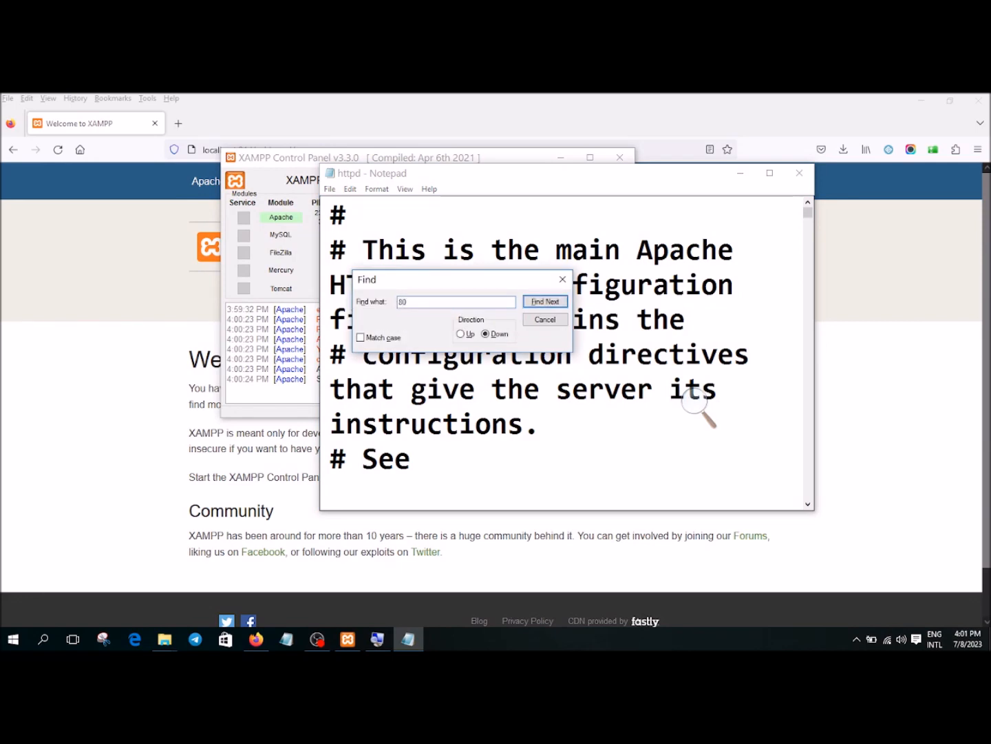
pyautogui.press('Return')
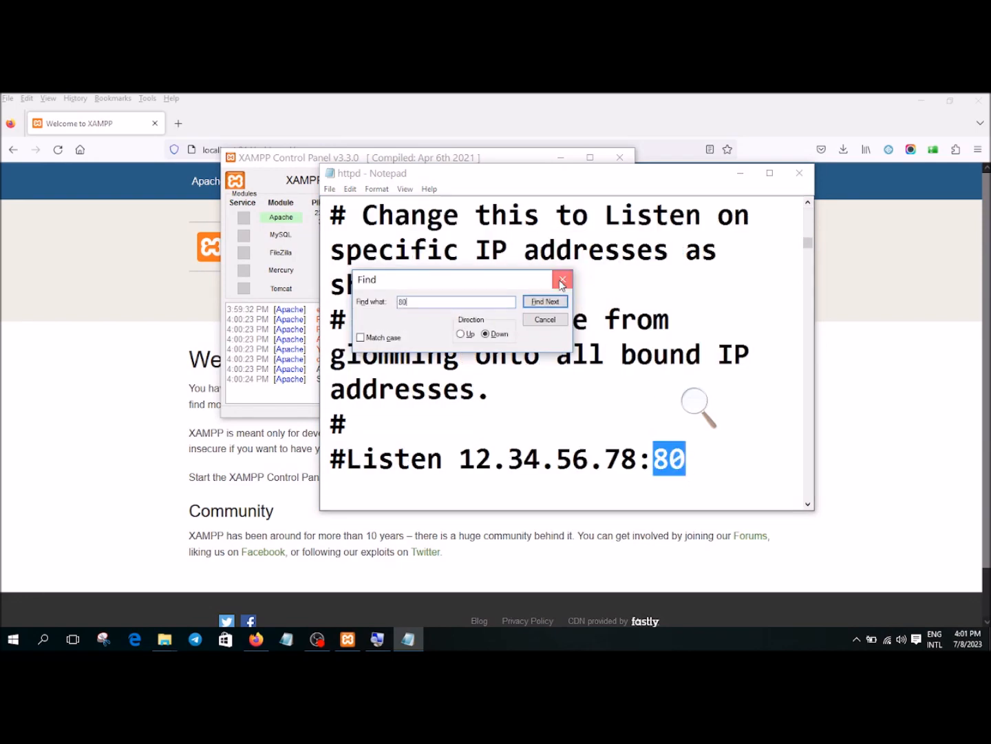
pyautogui.click(562, 280)
pyautogui.scroll(-2, 417, 321)
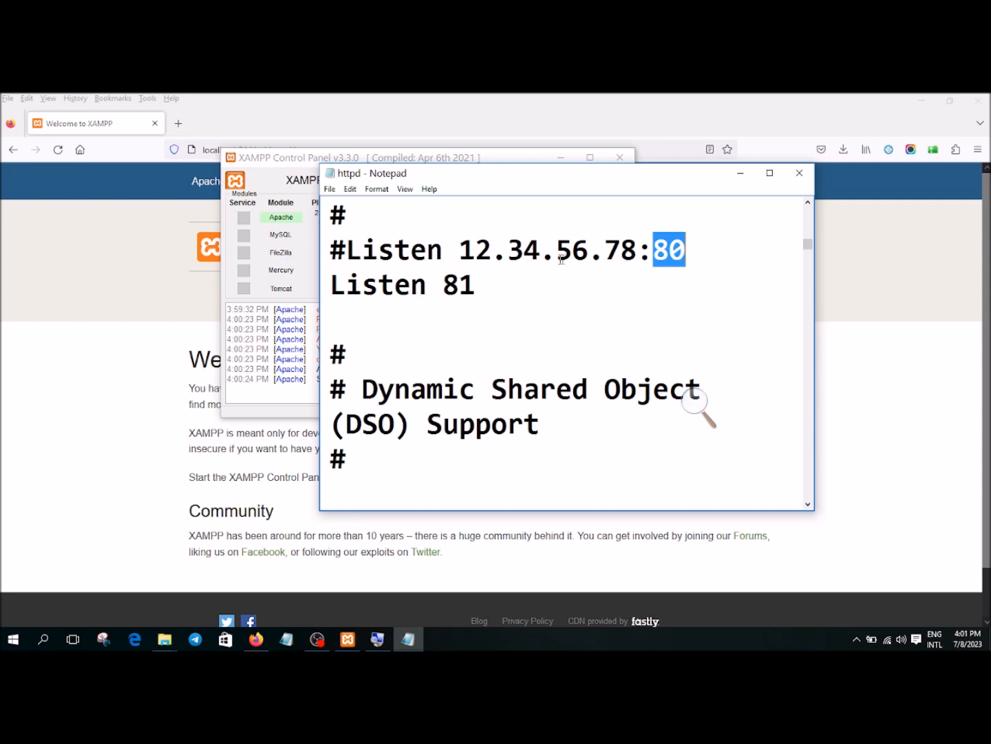
pyautogui.click(692, 254)
pyautogui.moveTo(484, 285); pyautogui.dragTo(460, 284)
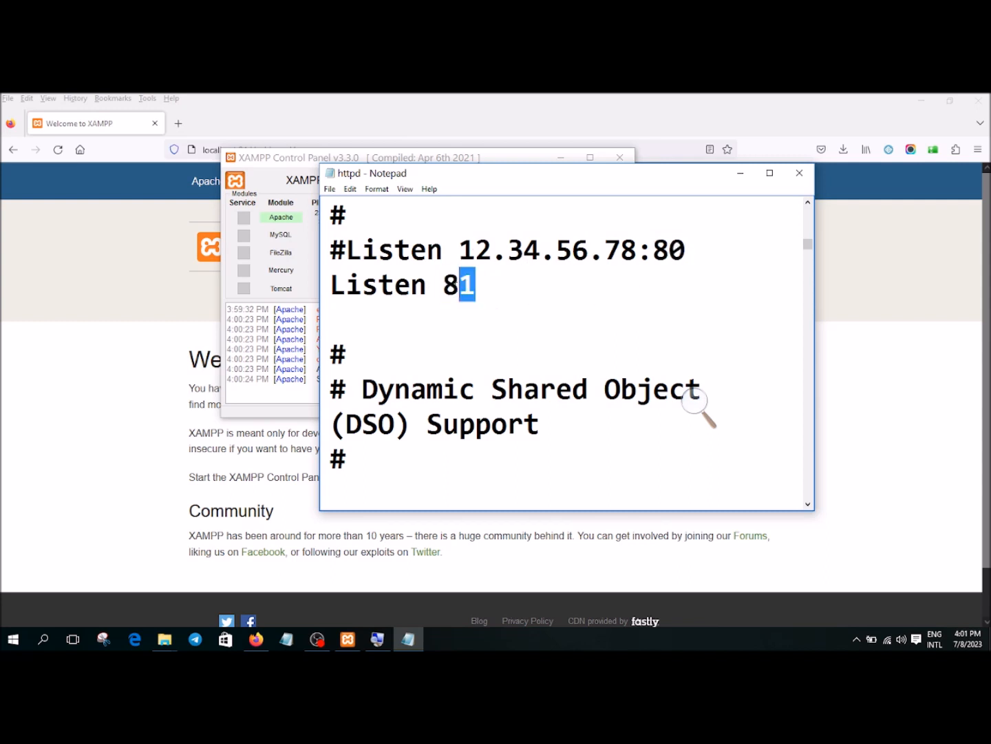
pyautogui.click(502, 307)
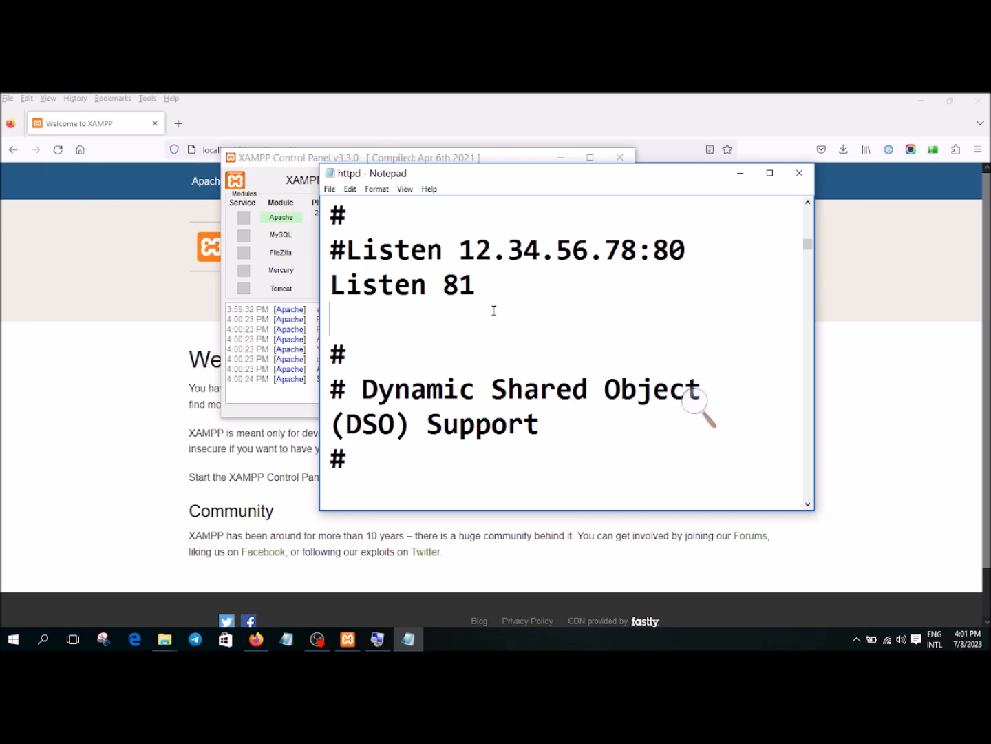
pyautogui.click(800, 173)
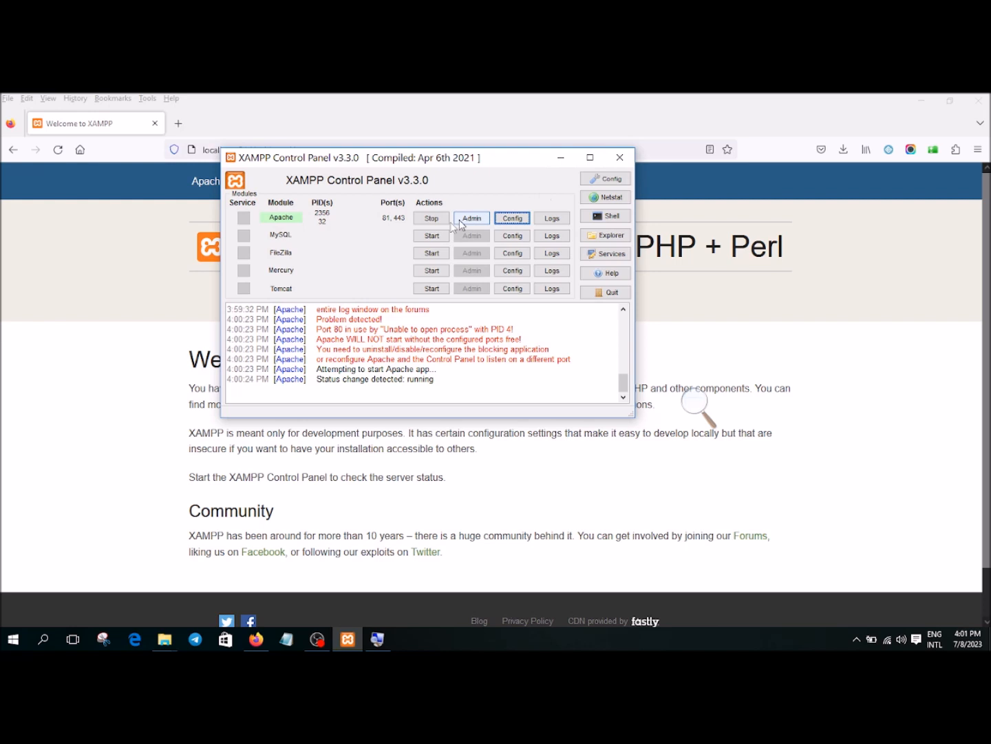
# Stop Apache, start it again from the XAMPP tray menu, and bring the Control Panel back
pyautogui.click(432, 219)
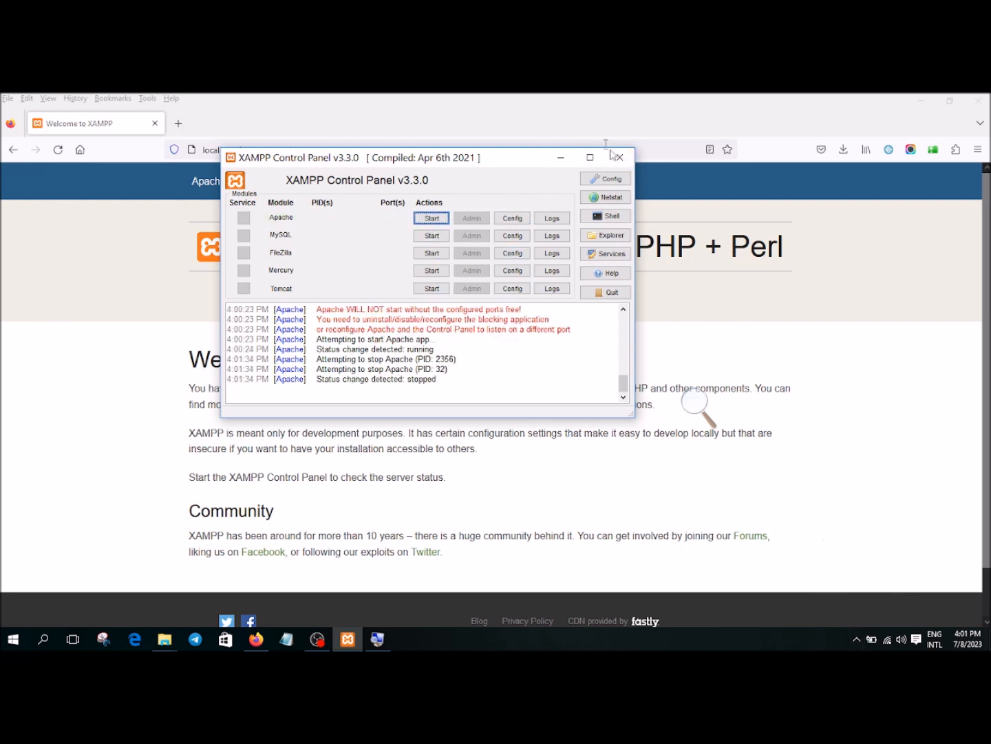
pyautogui.click(620, 157)
pyautogui.click(857, 639)
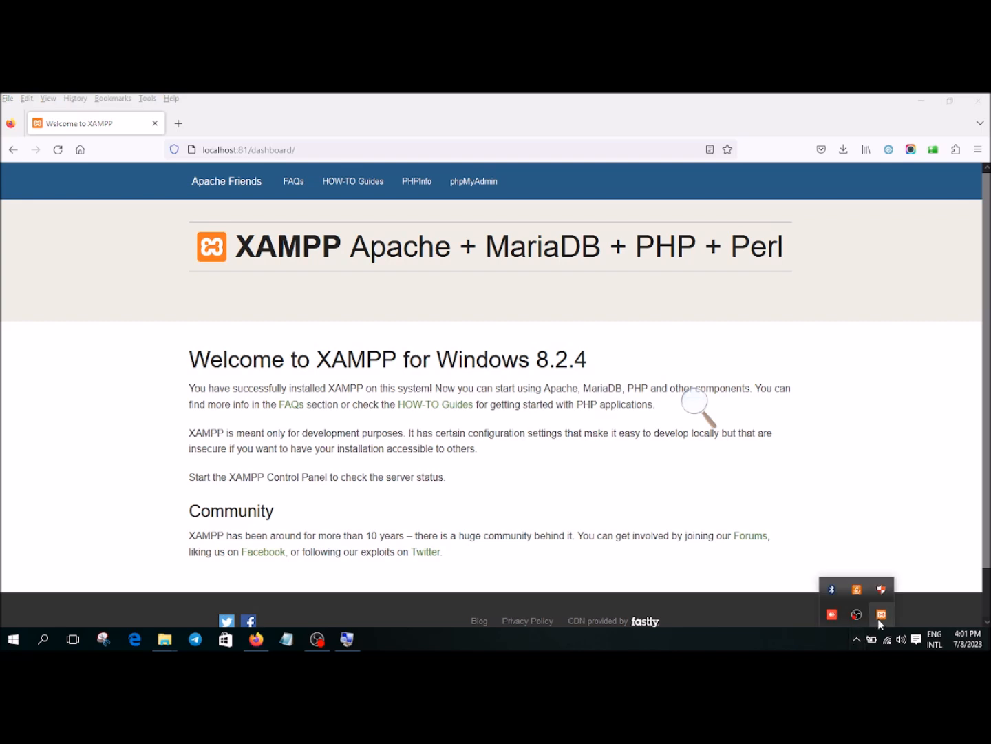
pyautogui.rightClick(882, 614)
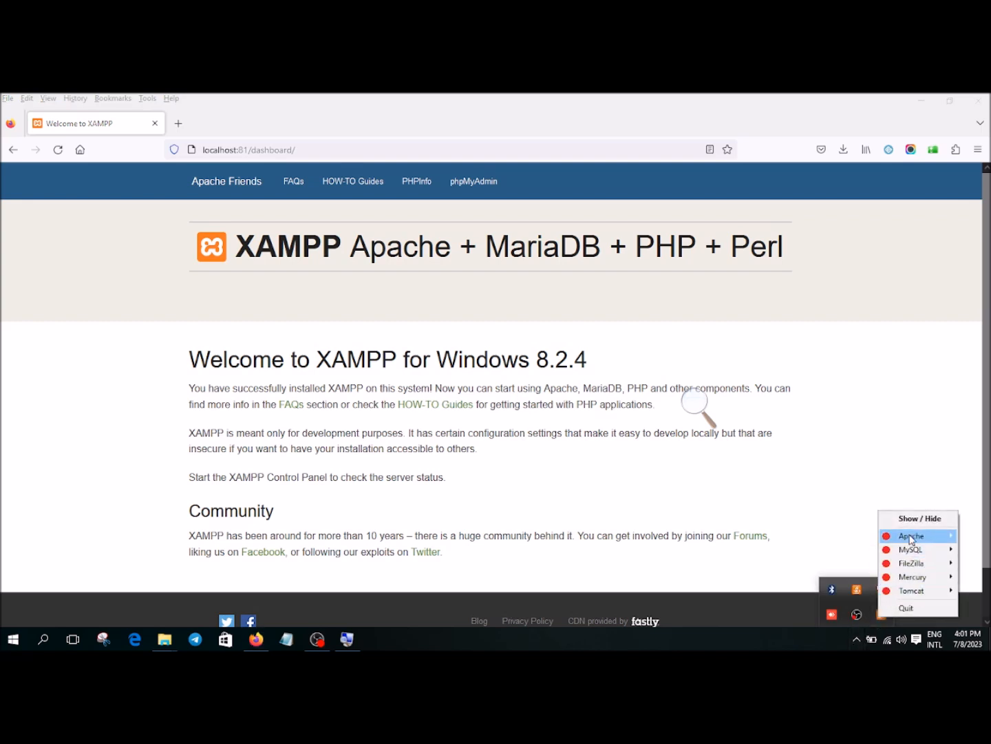
pyautogui.click(861, 535)
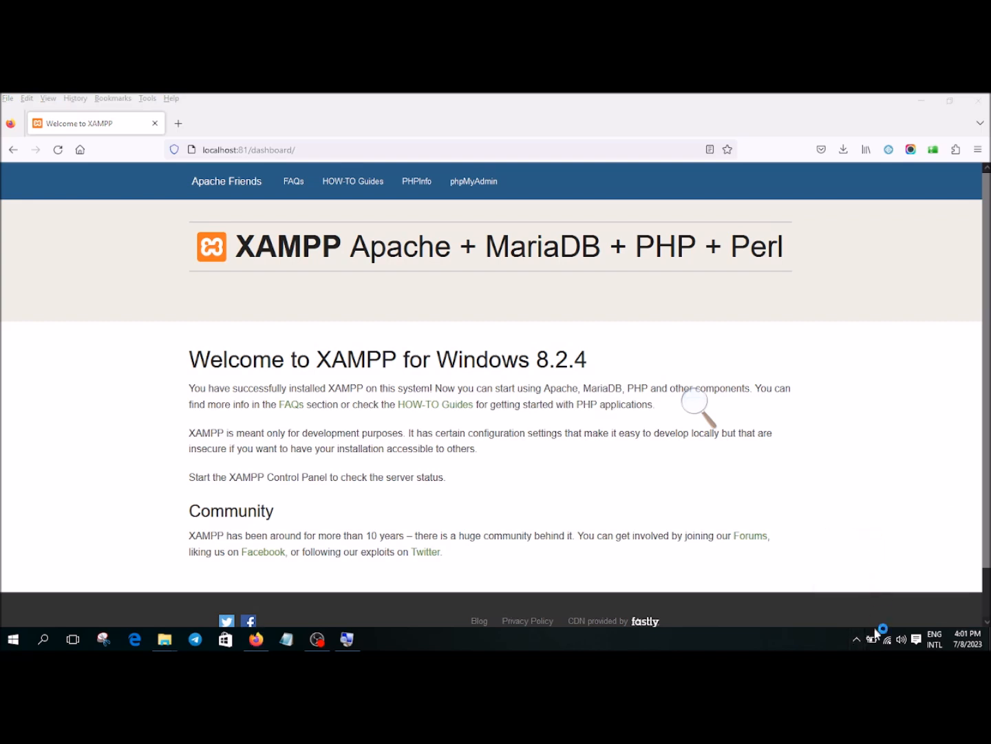
pyautogui.click(857, 639)
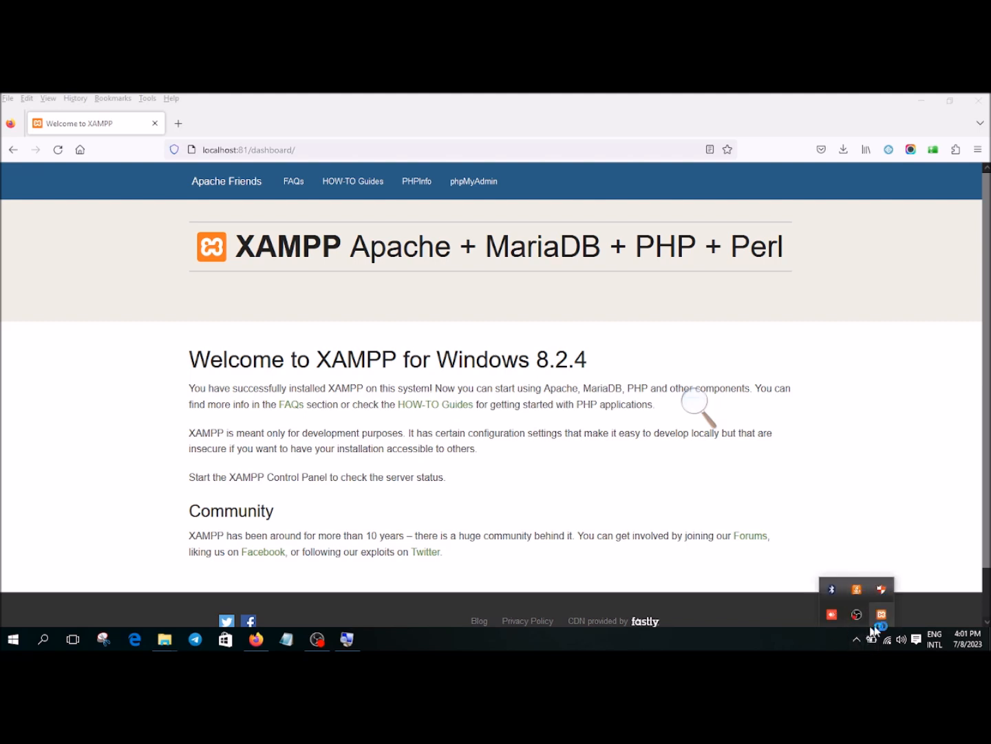
pyautogui.rightClick(883, 617)
pyautogui.moveTo(914, 536)
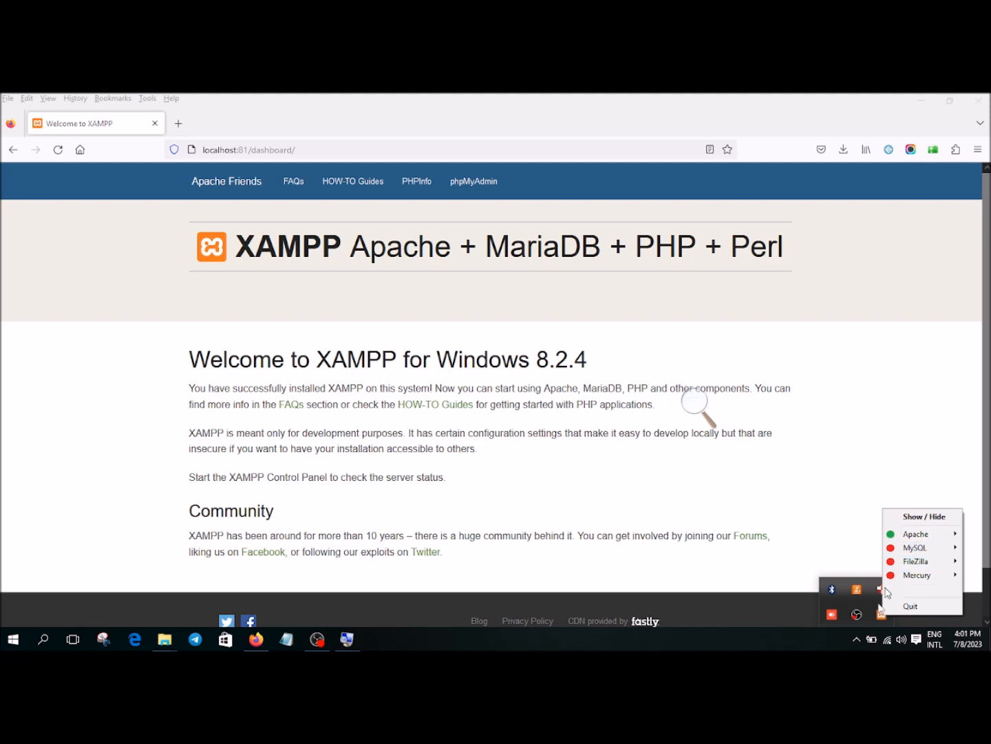
pyautogui.click(881, 615)
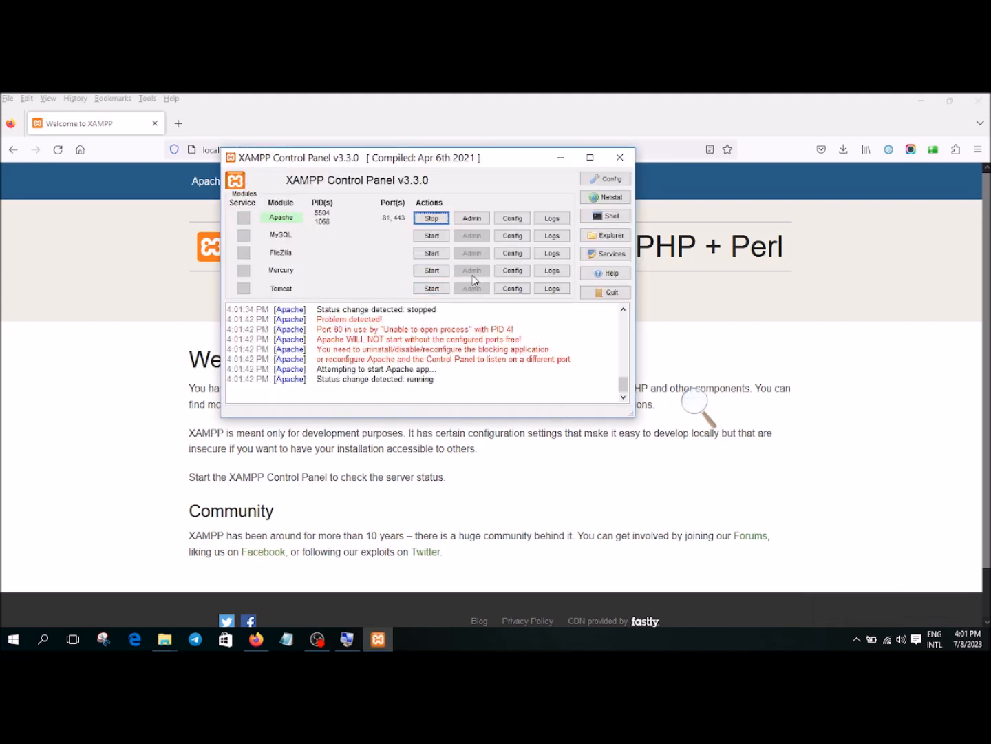
# Start MySQL on port 3306, allow it through the firewall, and return to Firefox
pyautogui.click(436, 236)
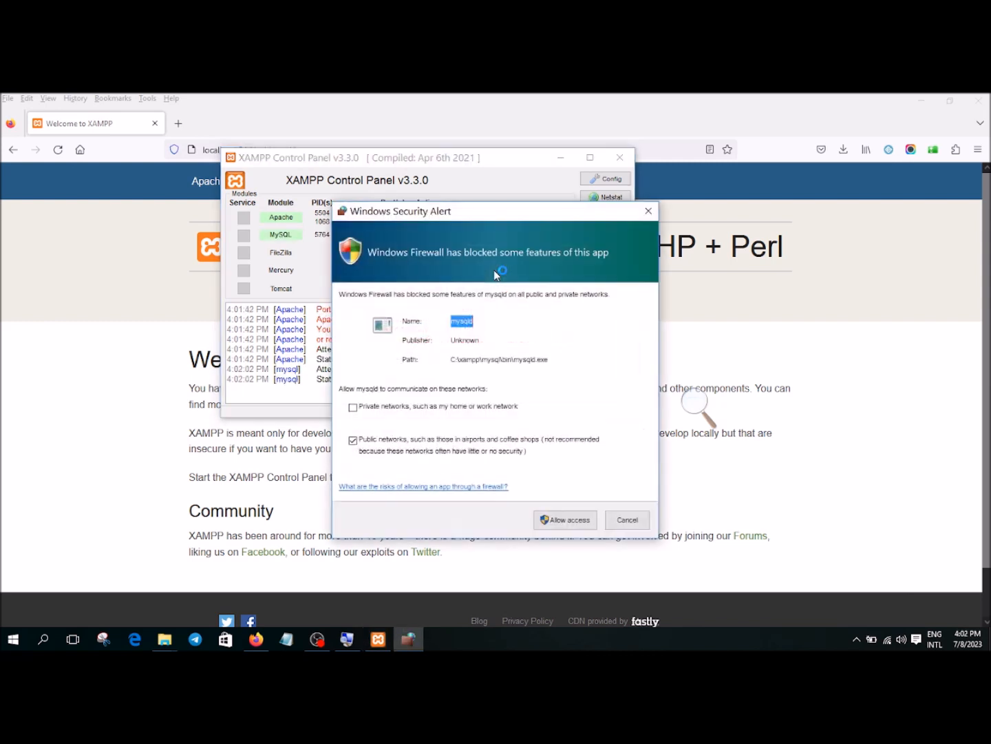
pyautogui.click(572, 520)
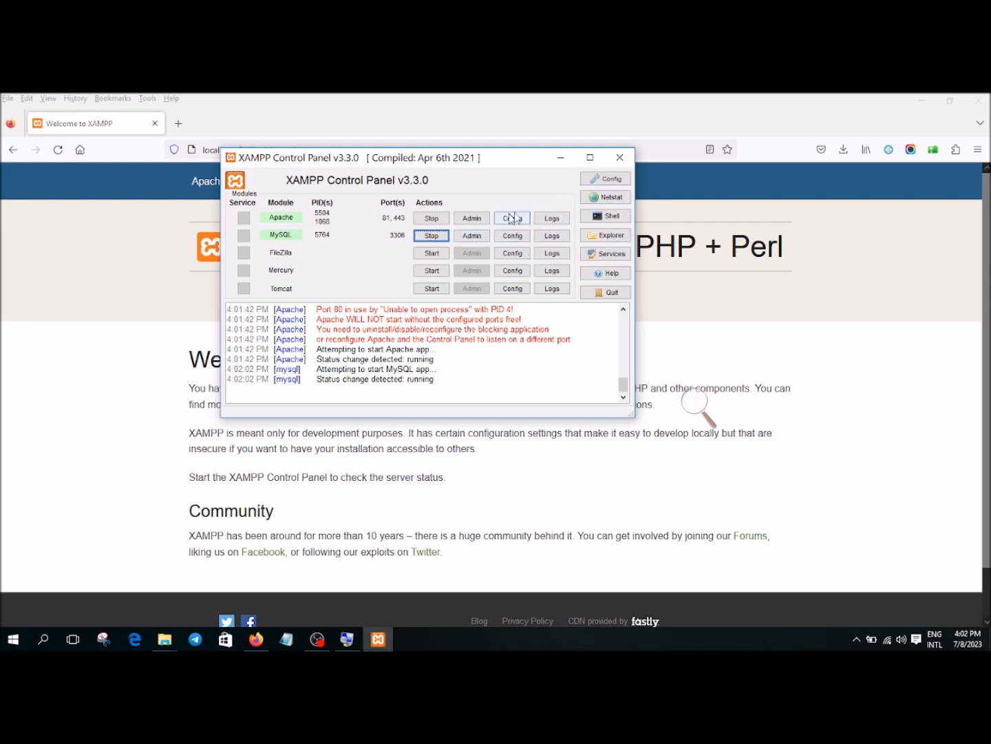
pyautogui.click(620, 158)
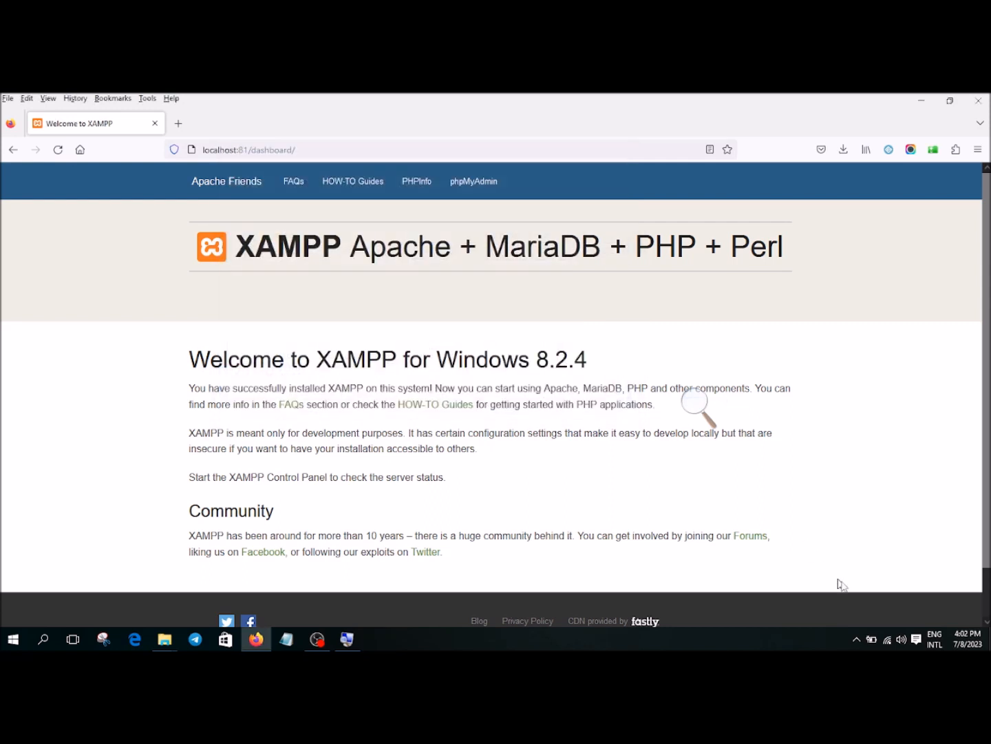
pyautogui.click(859, 640)
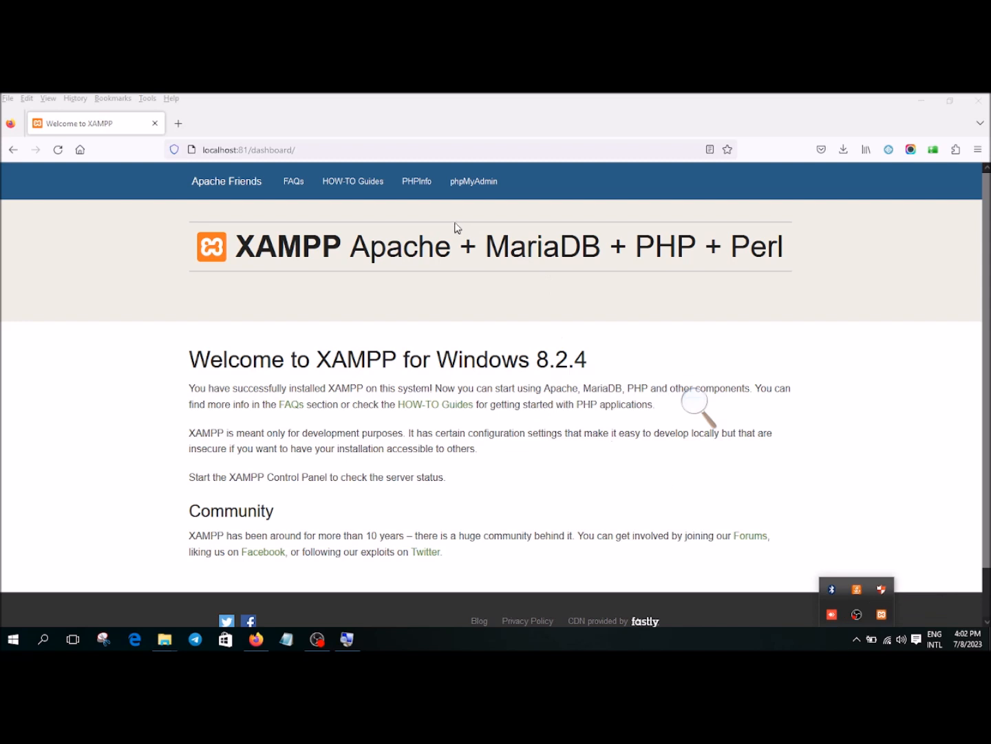
pyautogui.click(385, 125)
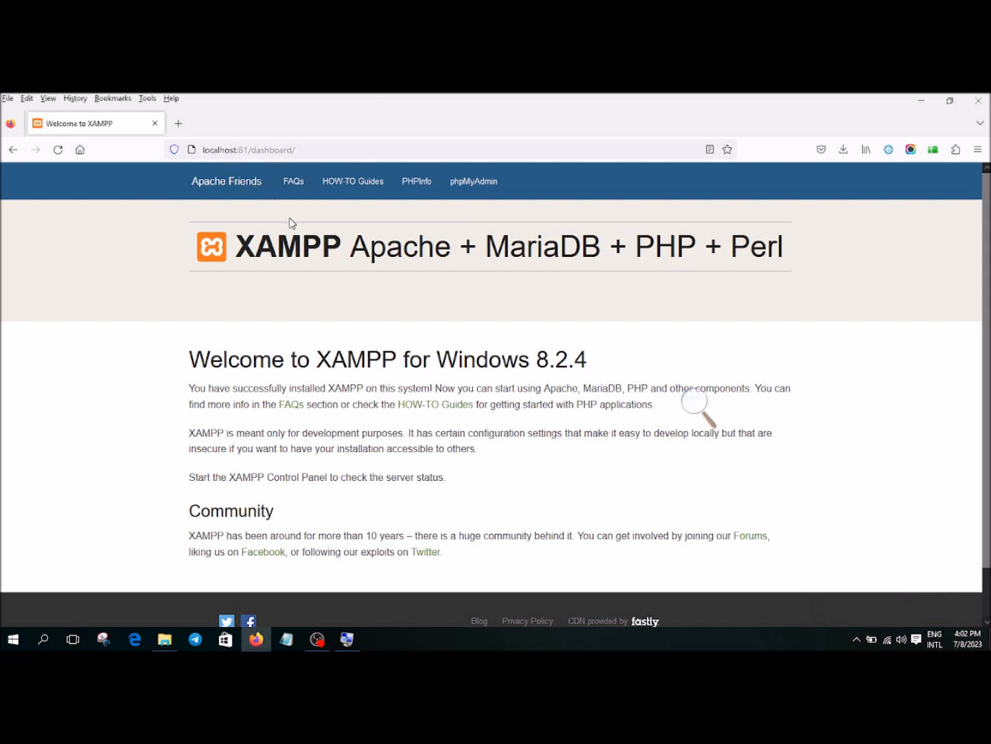
# Open phpMyAdmin at localhost:81/phpmyadmin from the dashboard, then close Firefox
pyautogui.click(478, 187)
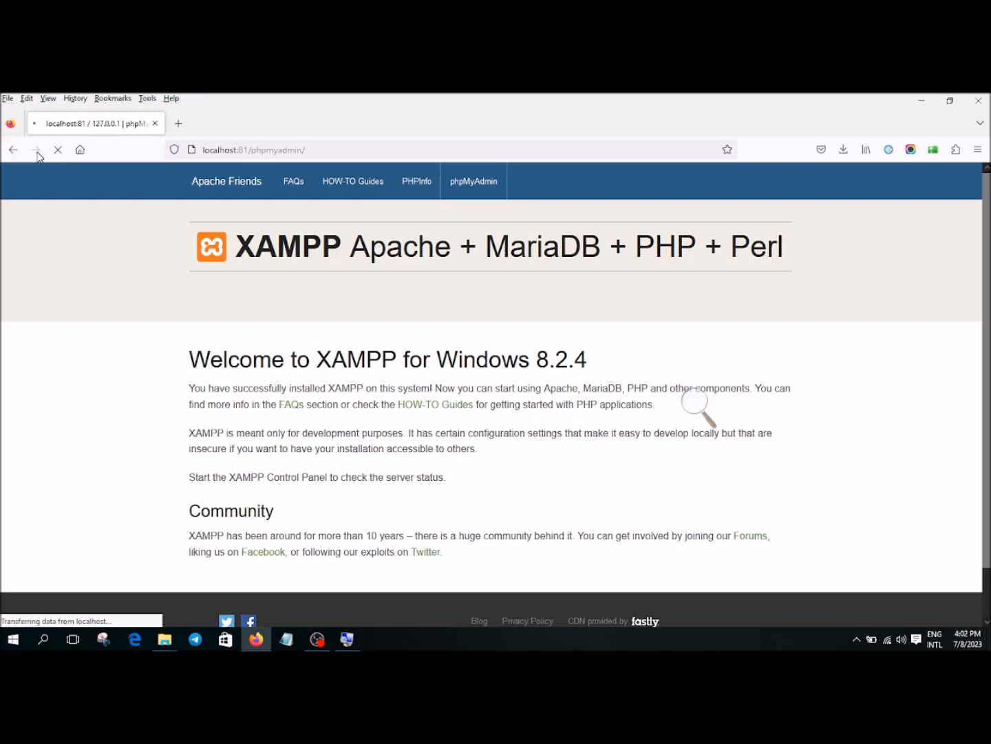
pyautogui.click(13, 150)
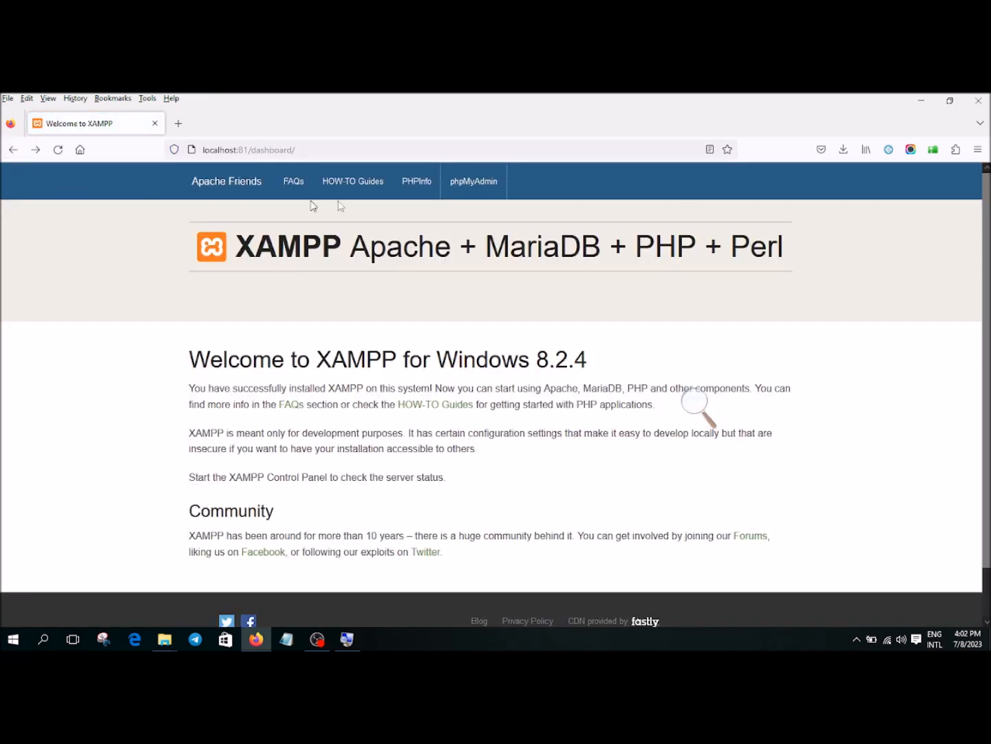
pyautogui.click(477, 186)
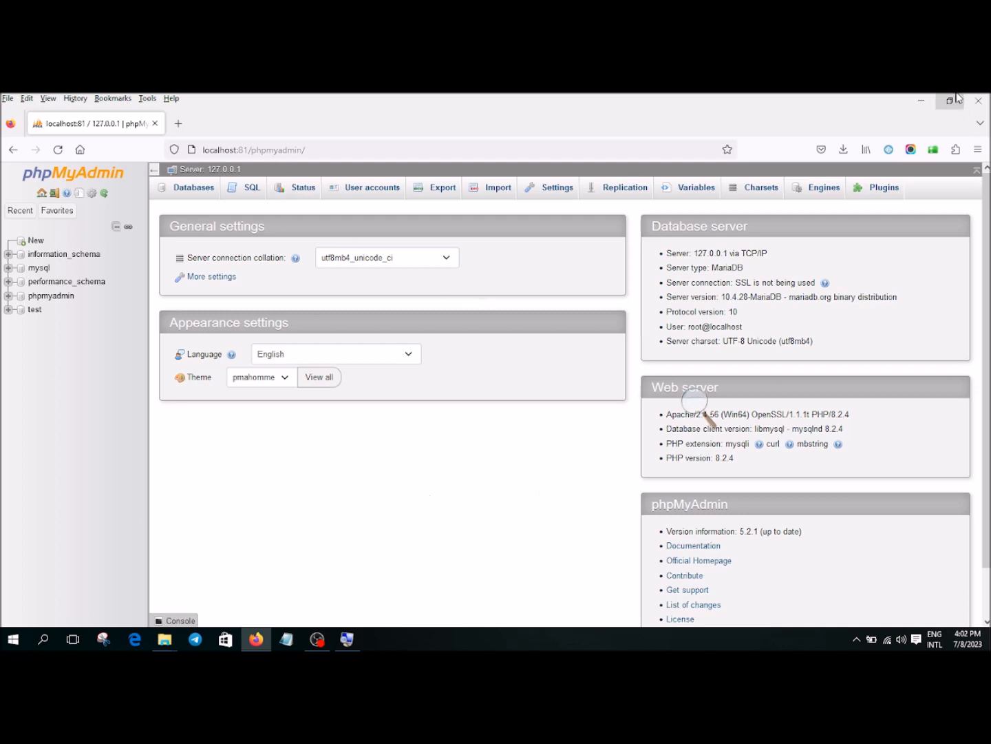
pyautogui.click(979, 101)
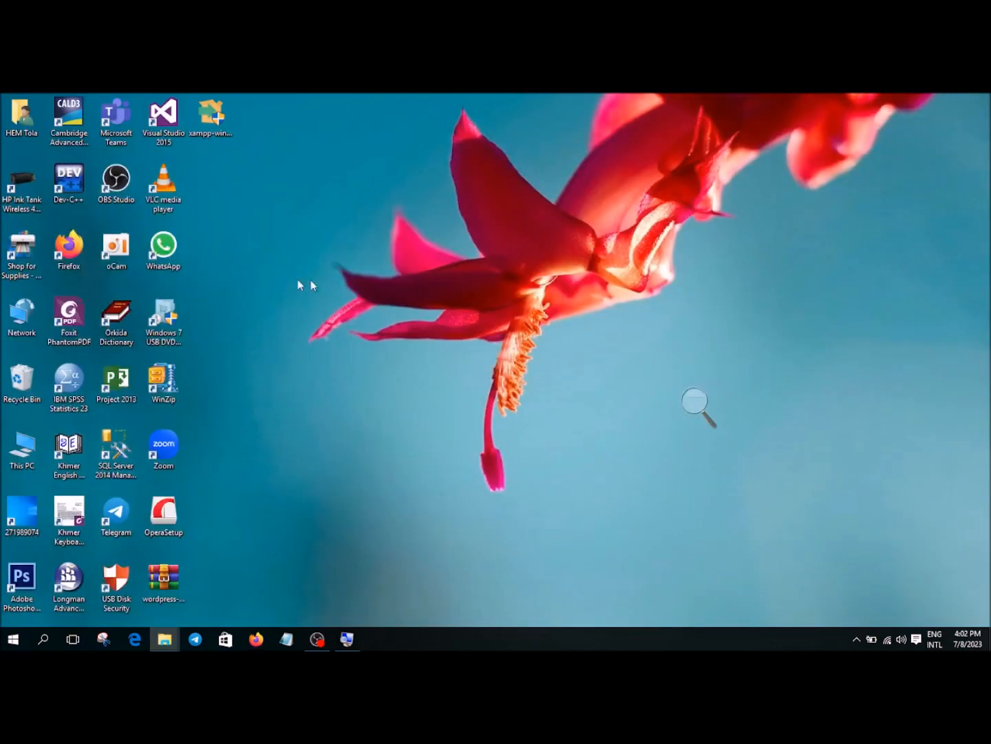
# Move the wordpress-6.2.2 zip to the desktop's top row and open This PC
pyautogui.click(177, 585)
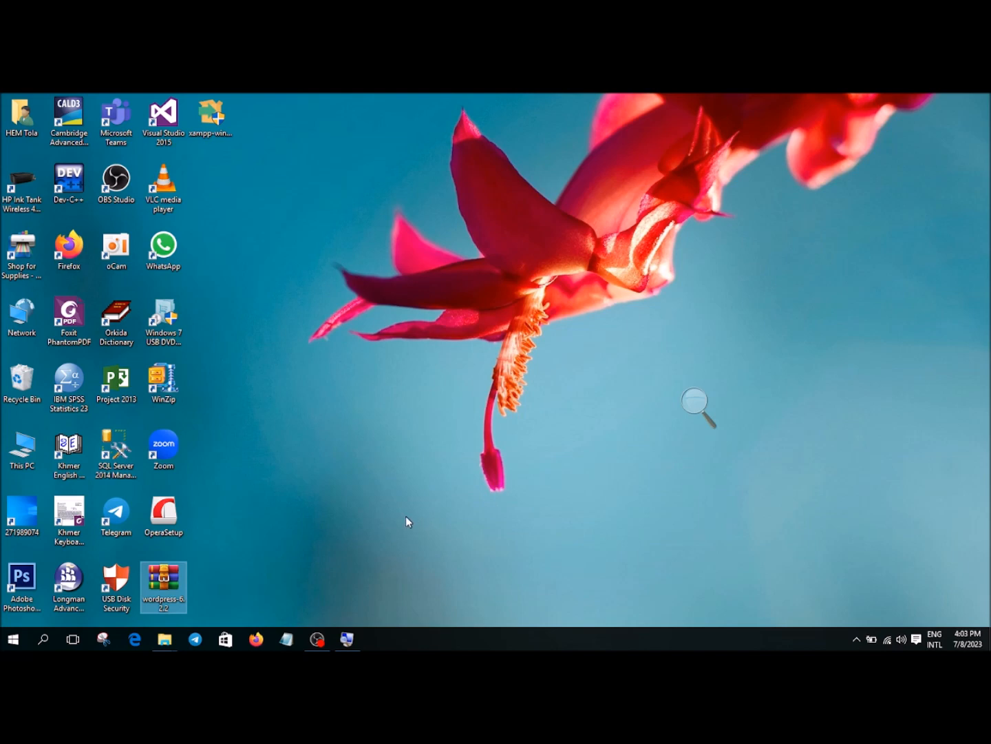
pyautogui.moveTo(166, 582); pyautogui.dragTo(400, 243)
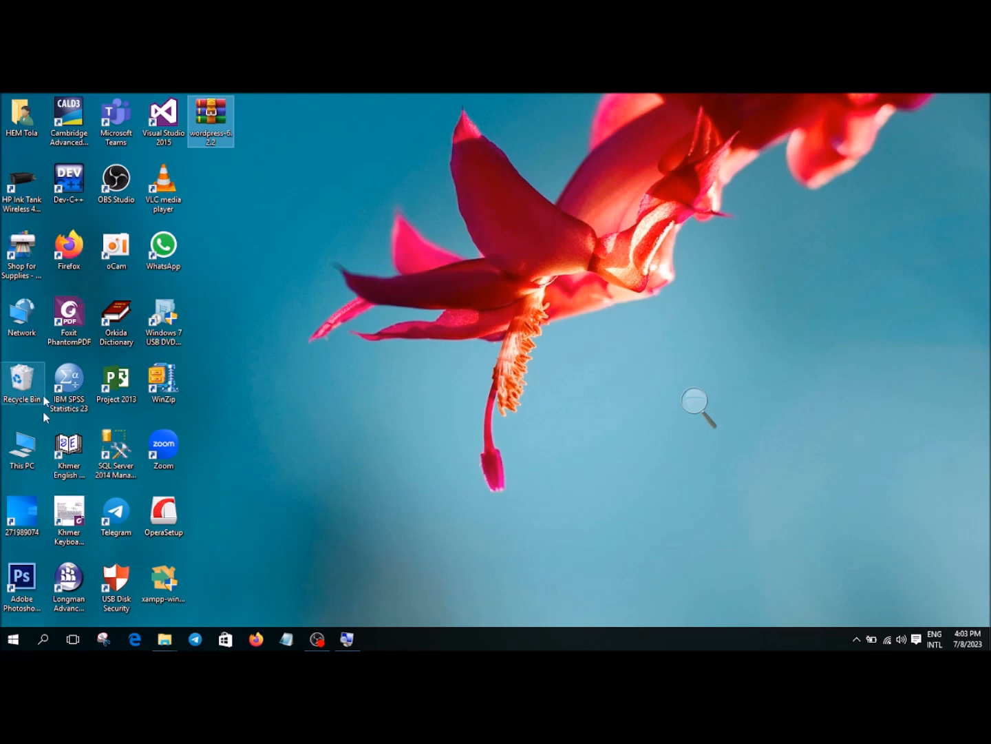
pyautogui.click(25, 455)
pyautogui.doubleClick(26, 456)
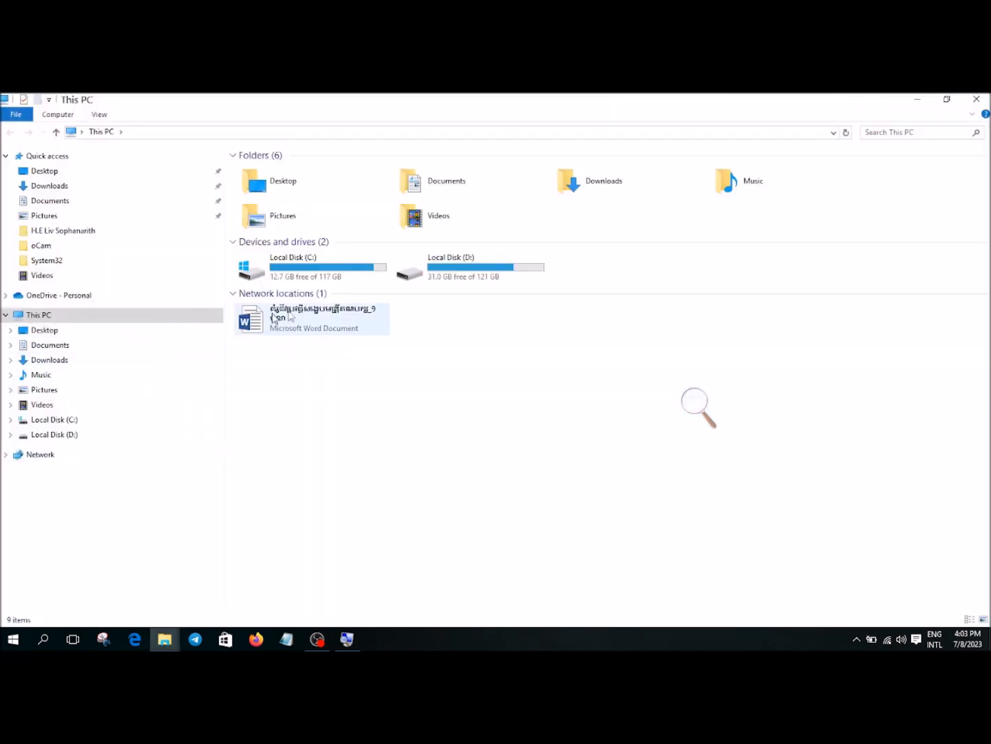
# Navigate to C:\xampp\htdocs in File Explorer
pyautogui.click(55, 419)
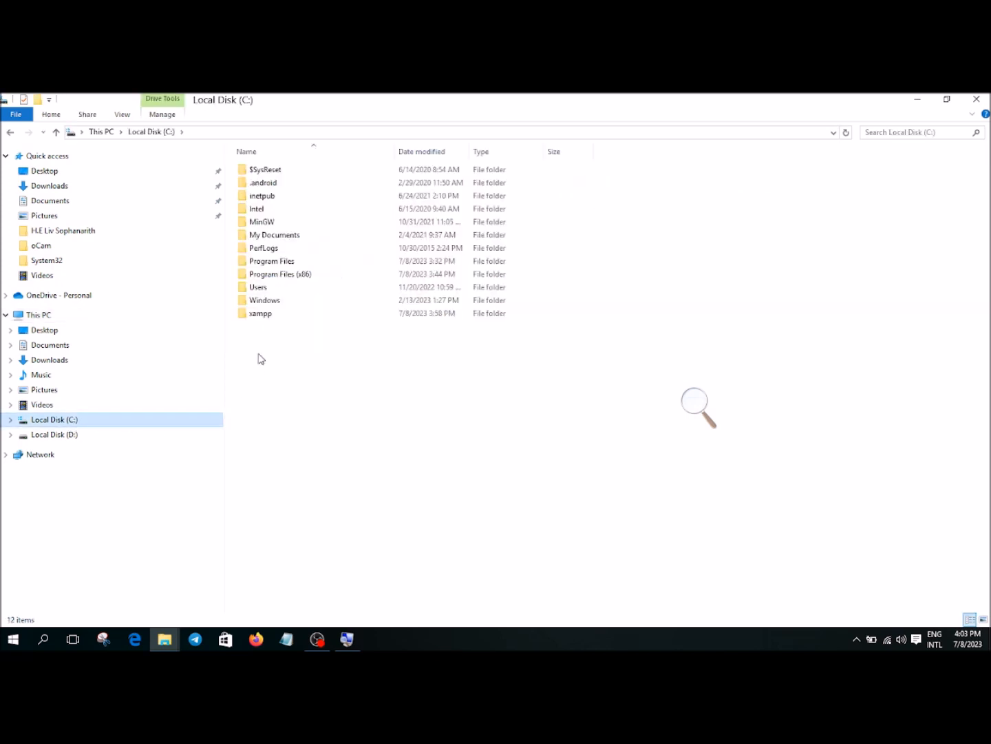
pyautogui.doubleClick(286, 315)
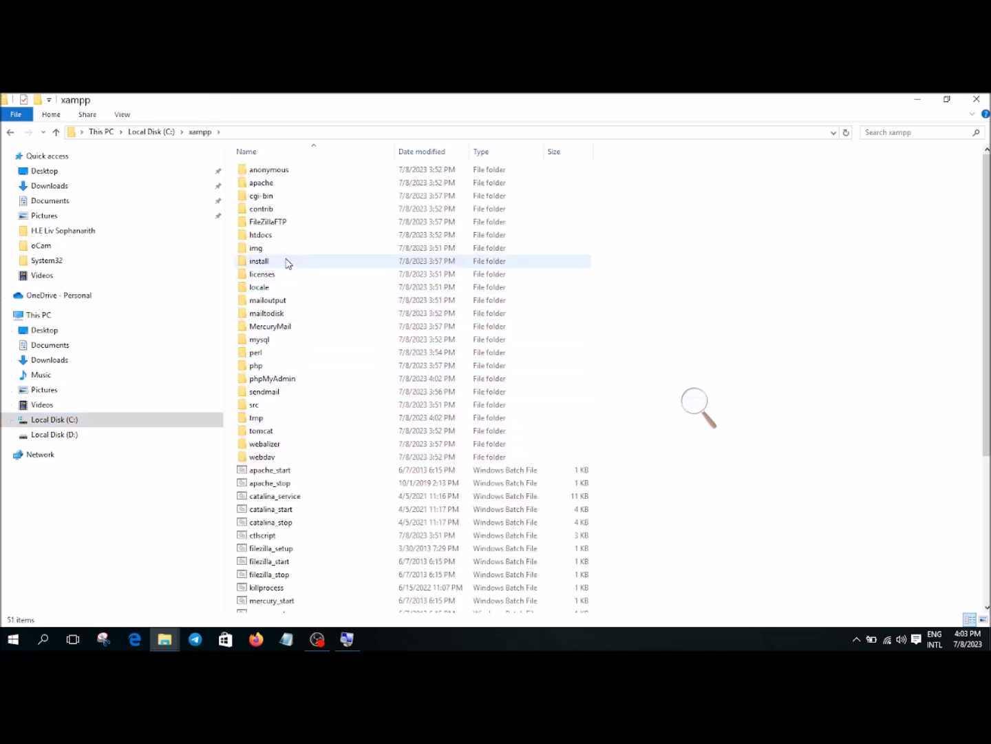
pyautogui.doubleClick(288, 236)
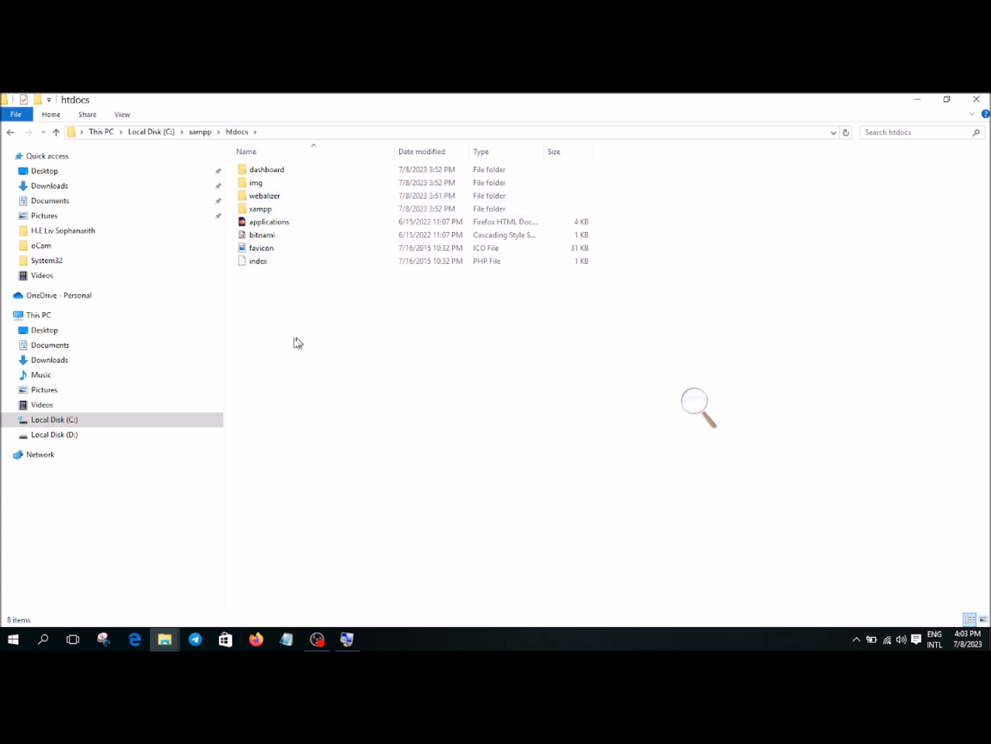
# Create a new folder named mymall in htdocs and open it
pyautogui.rightClick(275, 298)
pyautogui.moveTo(282, 303)
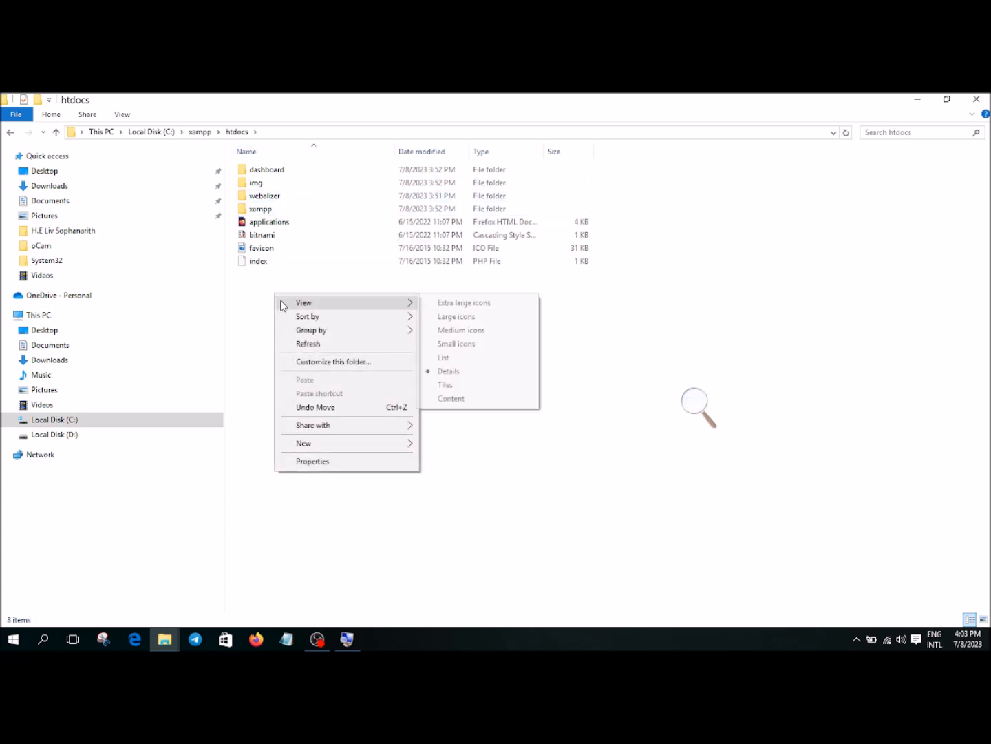
pyautogui.moveTo(375, 444)
pyautogui.click(462, 444)
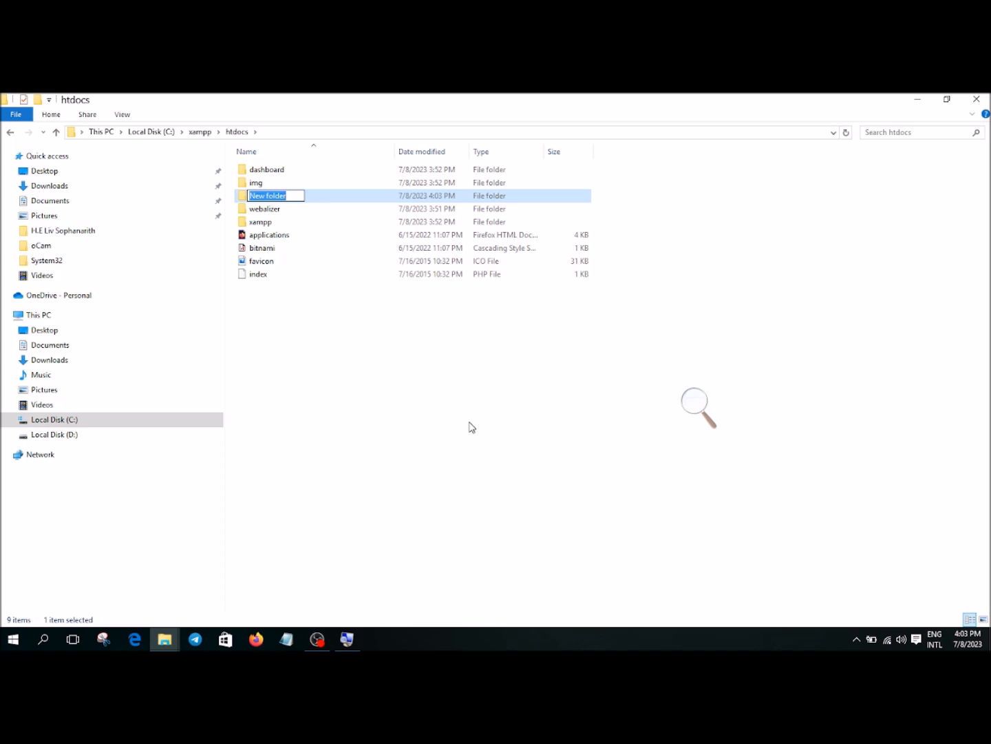
pyautogui.write('mymall')
pyautogui.press('Return')
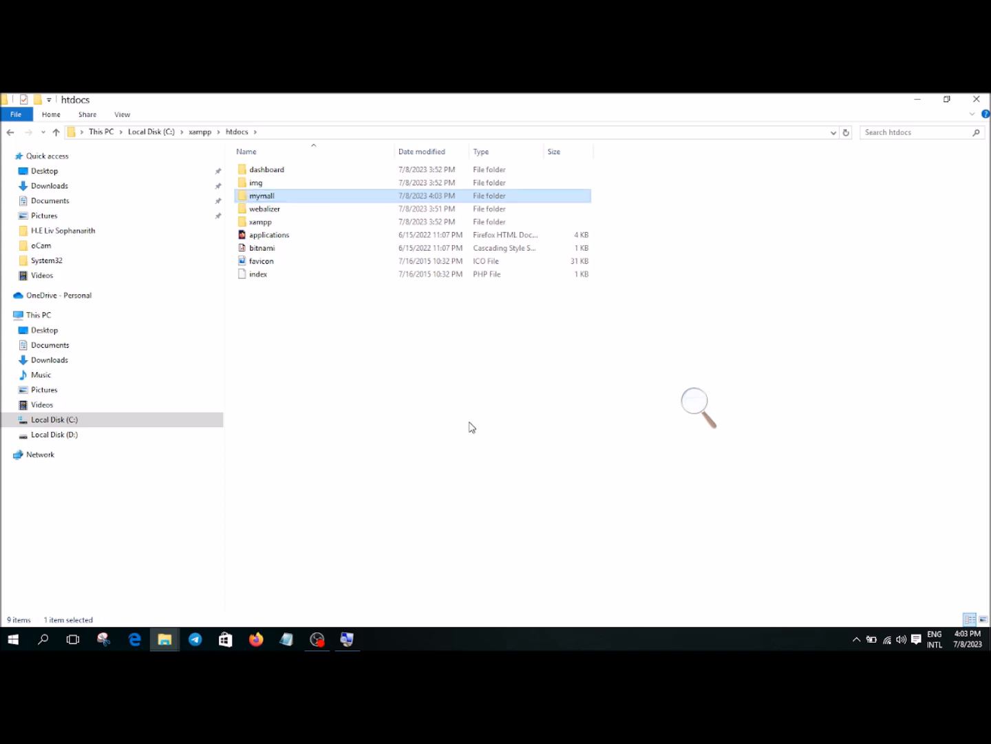
pyautogui.doubleClick(301, 202)
pyautogui.click(947, 99)
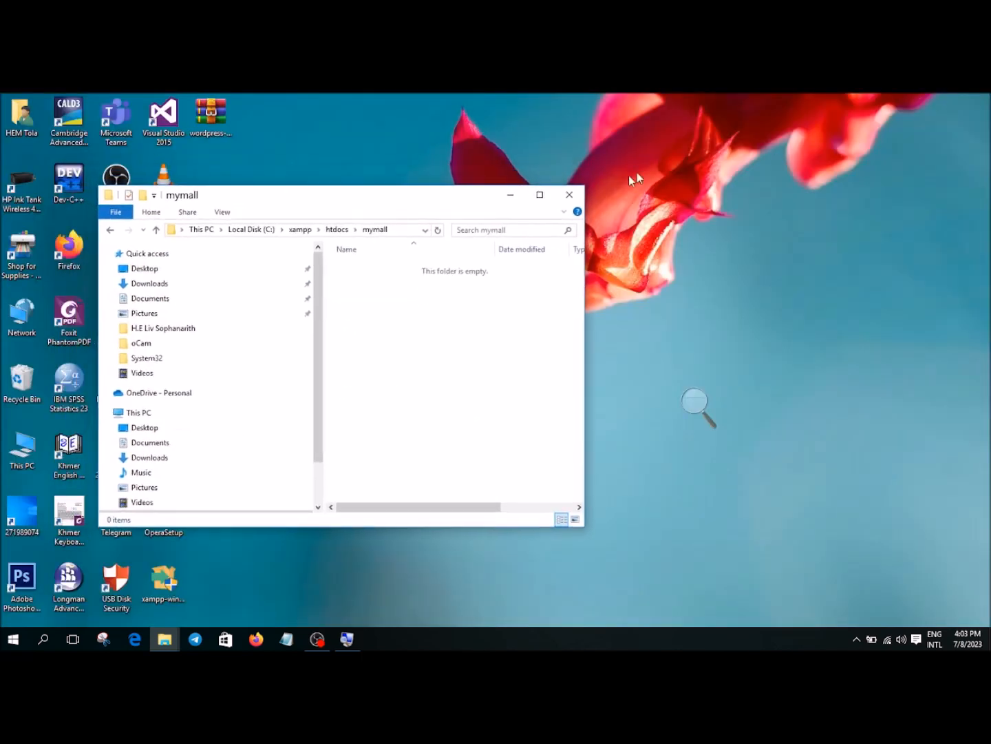
# Open wordpress-6.2.2.zip in WinRAR alongside the mymall Explorer window, dismissing the licence reminder
pyautogui.moveTo(452, 199); pyautogui.dragTo(668, 153)
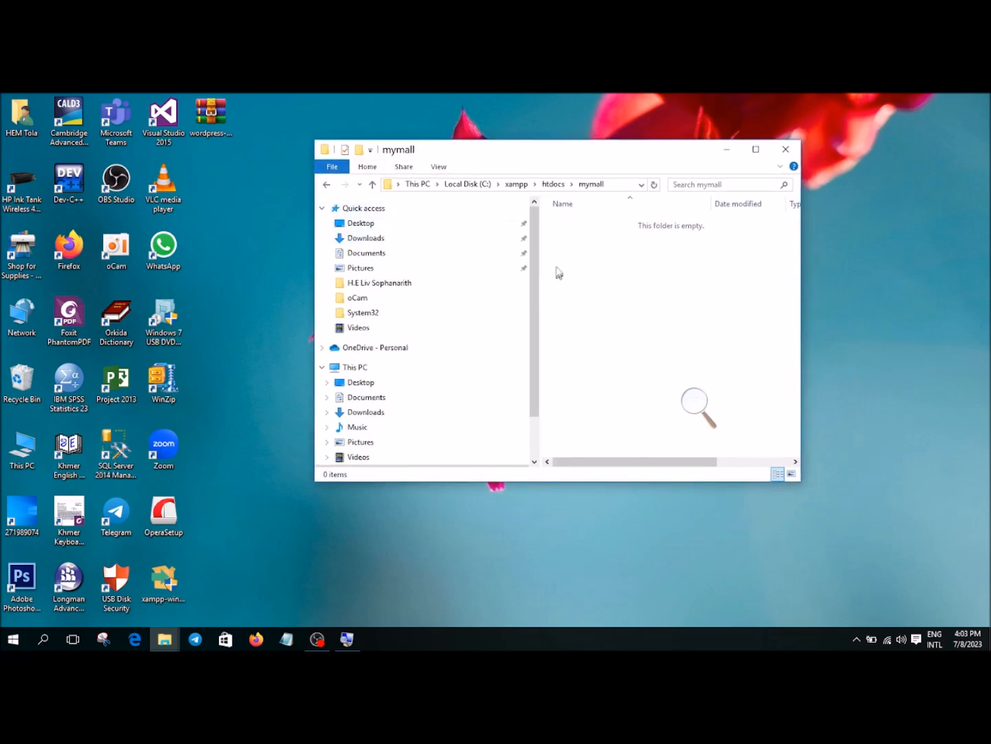
pyautogui.moveTo(533, 152); pyautogui.dragTo(499, 127)
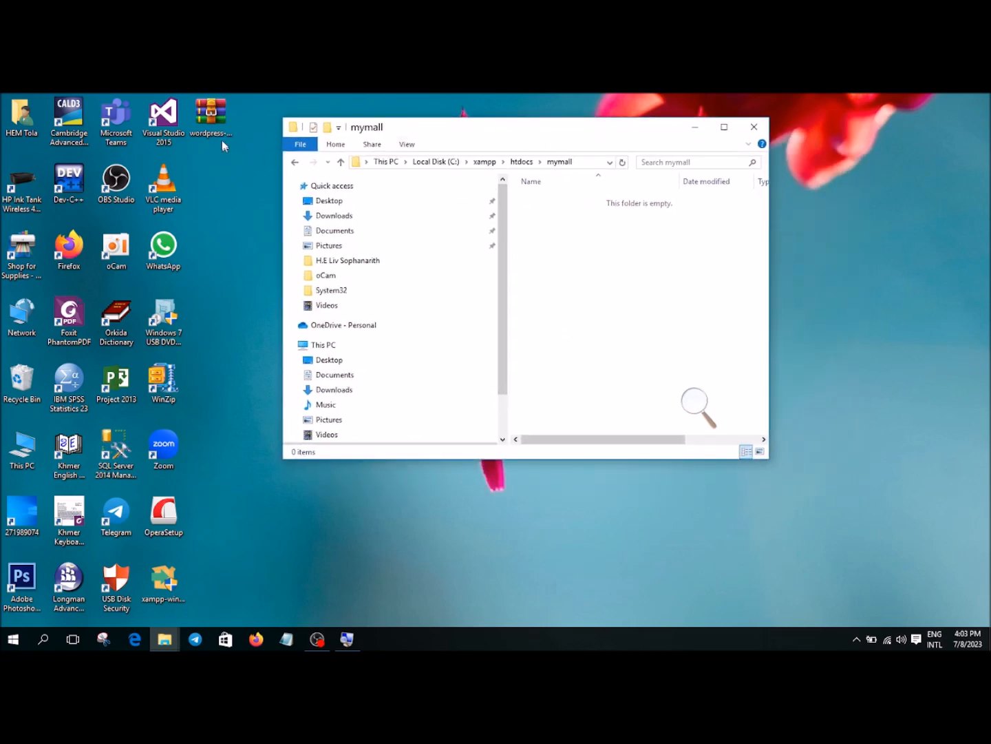
pyautogui.doubleClick(207, 119)
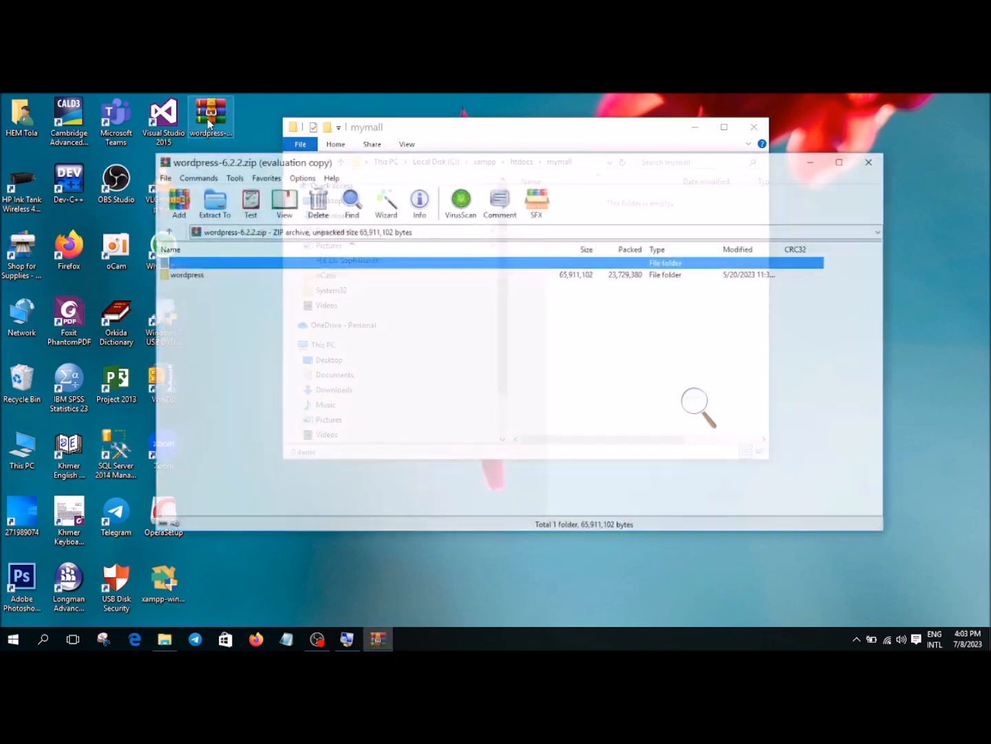
pyautogui.moveTo(384, 196); pyautogui.dragTo(692, 339)
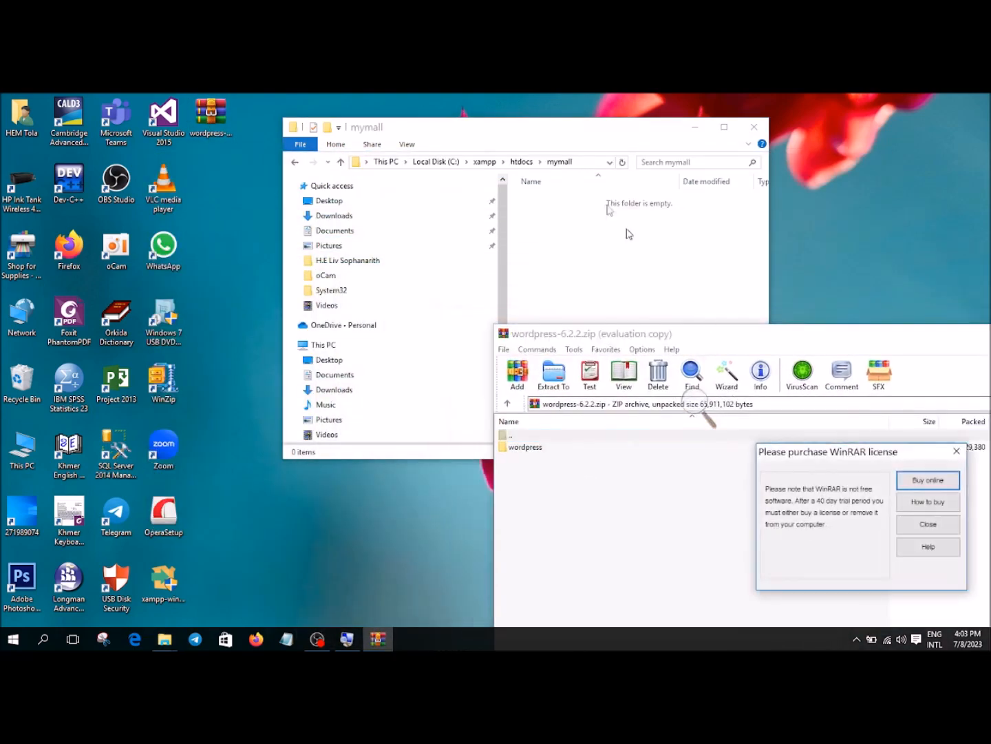
pyautogui.moveTo(522, 131); pyautogui.dragTo(362, 119)
pyautogui.click(958, 450)
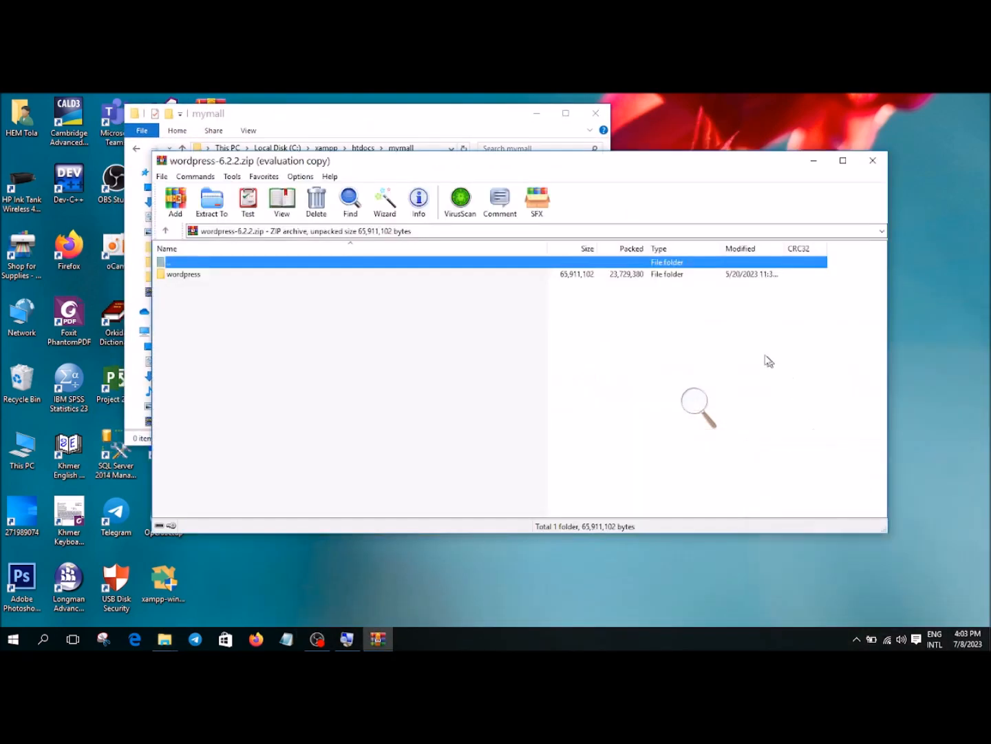
pyautogui.moveTo(654, 171); pyautogui.dragTo(982, 332)
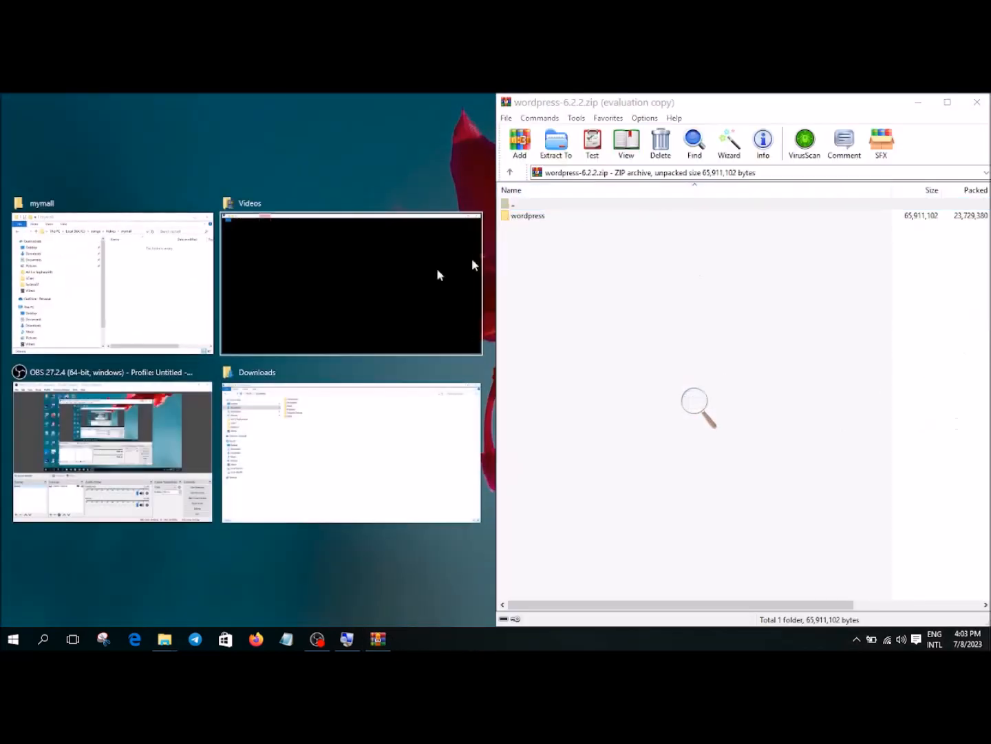
pyautogui.moveTo(740, 107); pyautogui.dragTo(773, 239)
pyautogui.moveTo(492, 222); pyautogui.dragTo(557, 235)
# Select all items in the archive's wordpress folder, drag them into mymall, and close WinRAR
pyautogui.doubleClick(398, 358)
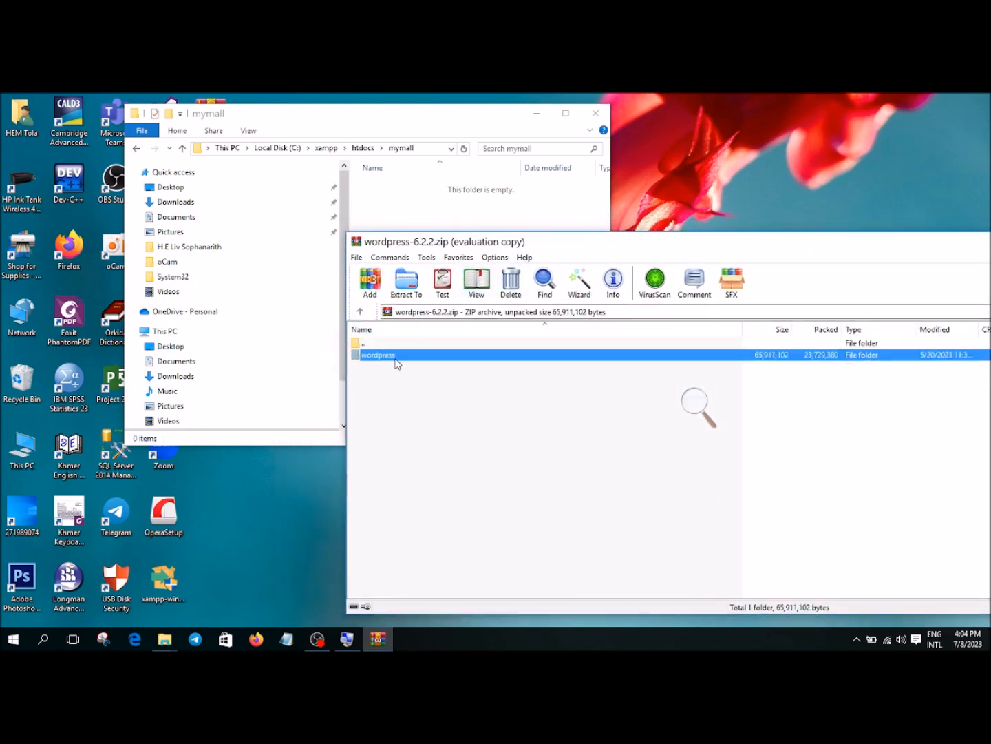
pyautogui.moveTo(473, 239); pyautogui.dragTo(599, 227)
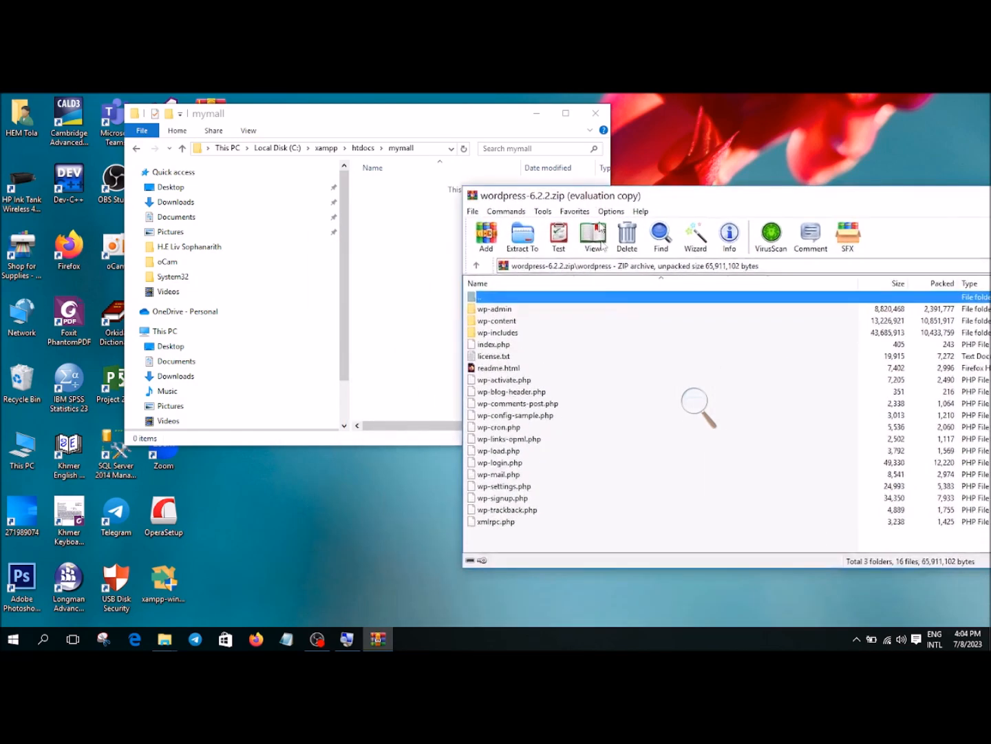
pyautogui.click(503, 523)
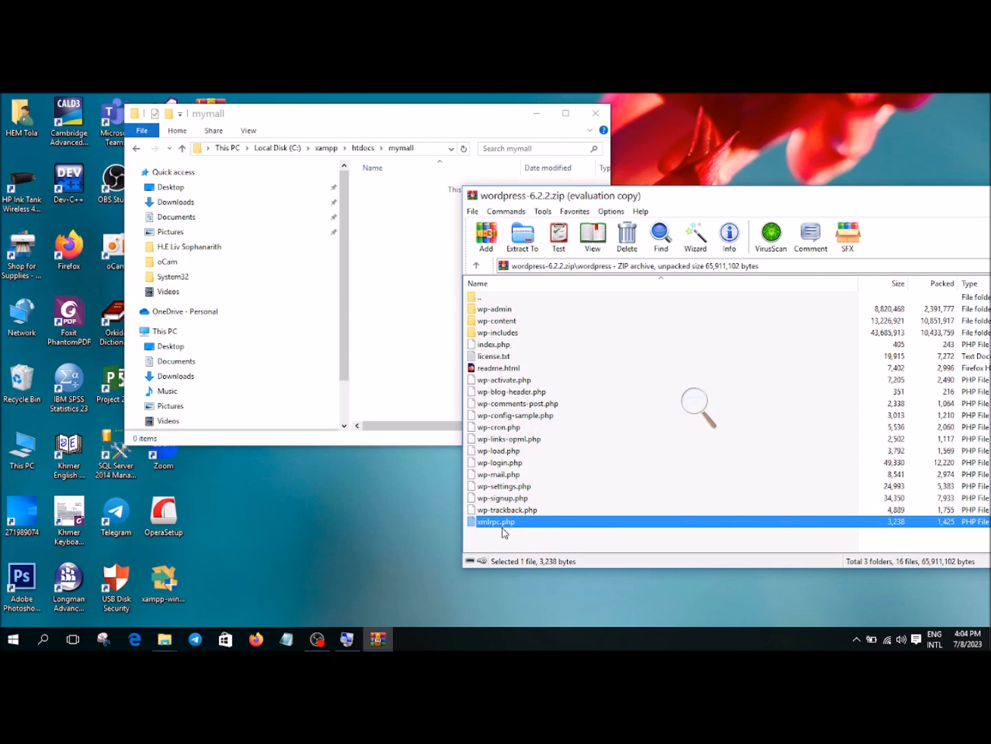
pyautogui.hotkey('shift', 'Up')
pyautogui.hotkey('shift', 'Up')
pyautogui.hotkey('shift', 'Up')
pyautogui.hotkey('shift', 'Up')
pyautogui.hotkey('shift', 'Up')
pyautogui.hotkey('shift', 'Up')
pyautogui.hotkey('shift', 'Up')
pyautogui.hotkey('shift', 'Up')
pyautogui.hotkey('shift', 'Up')
pyautogui.hotkey('shift', 'Up')
pyautogui.hotkey('shift', 'Up')
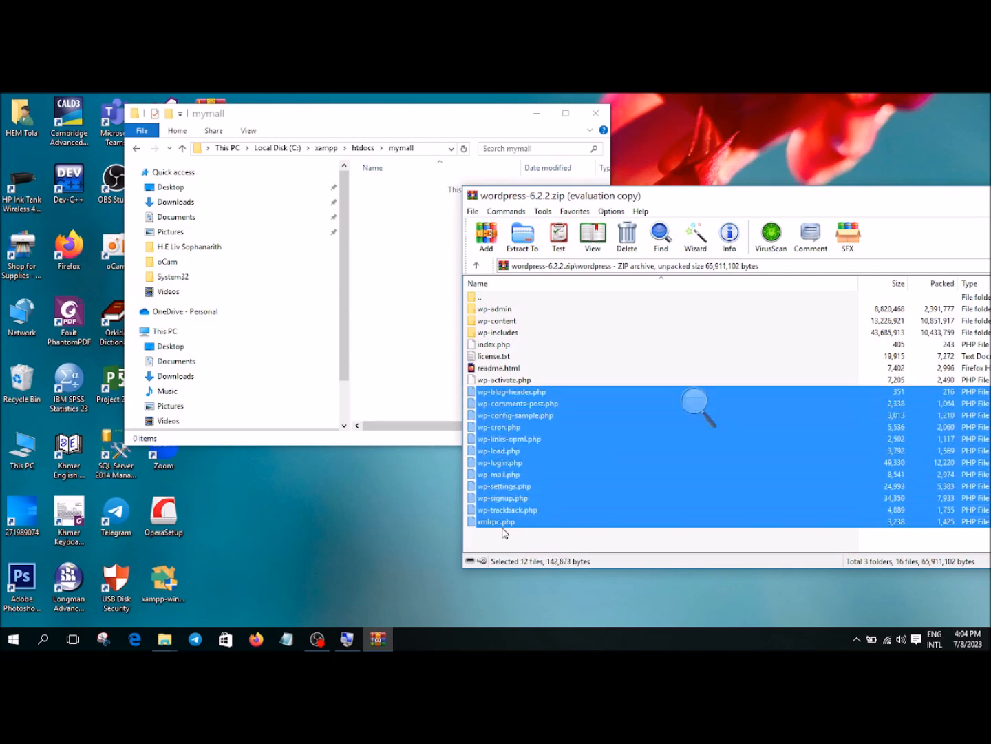
pyautogui.hotkey('shift', 'Up')
pyautogui.hotkey('shift', 'Up')
pyautogui.hotkey('shift', 'Up')
pyautogui.hotkey('shift', 'Up')
pyautogui.hotkey('shift', 'Up')
pyautogui.hotkey('shift', 'Up')
pyautogui.hotkey('shift', 'Up')
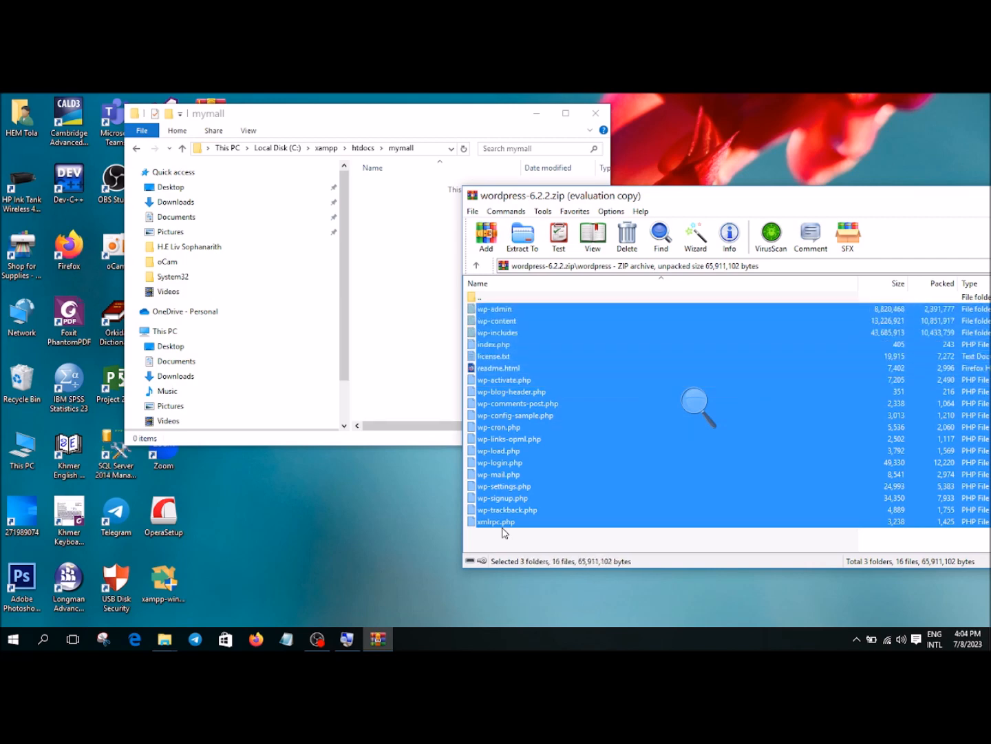
pyautogui.moveTo(513, 327); pyautogui.dragTo(398, 224)
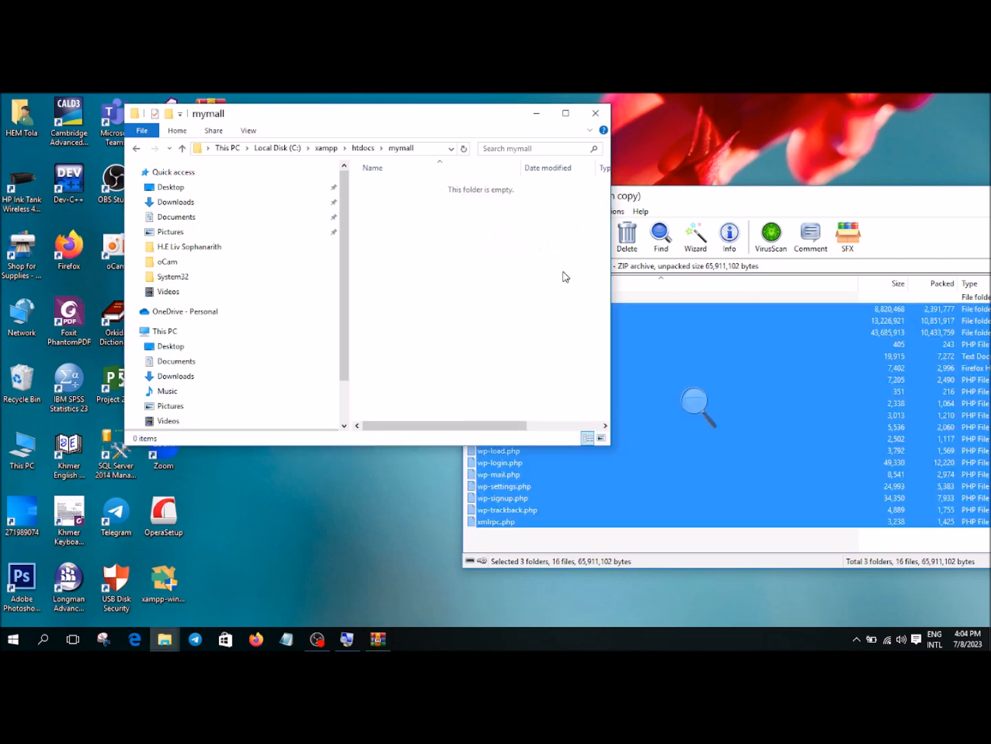
pyautogui.click(784, 205)
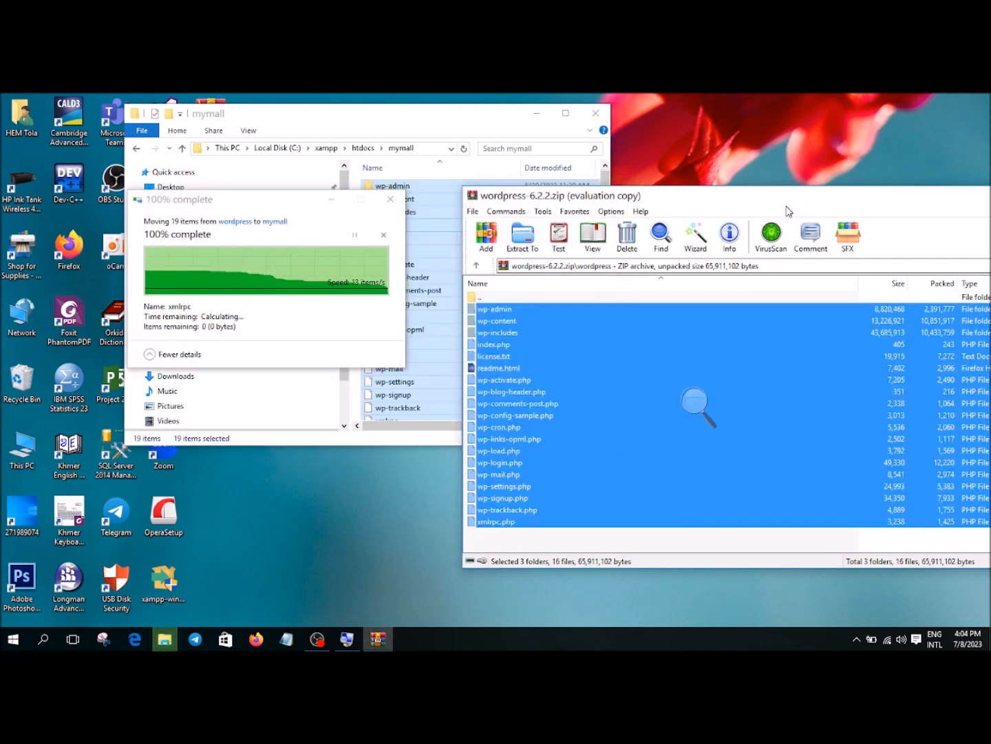
pyautogui.moveTo(732, 198); pyautogui.dragTo(474, 183)
pyautogui.click(926, 182)
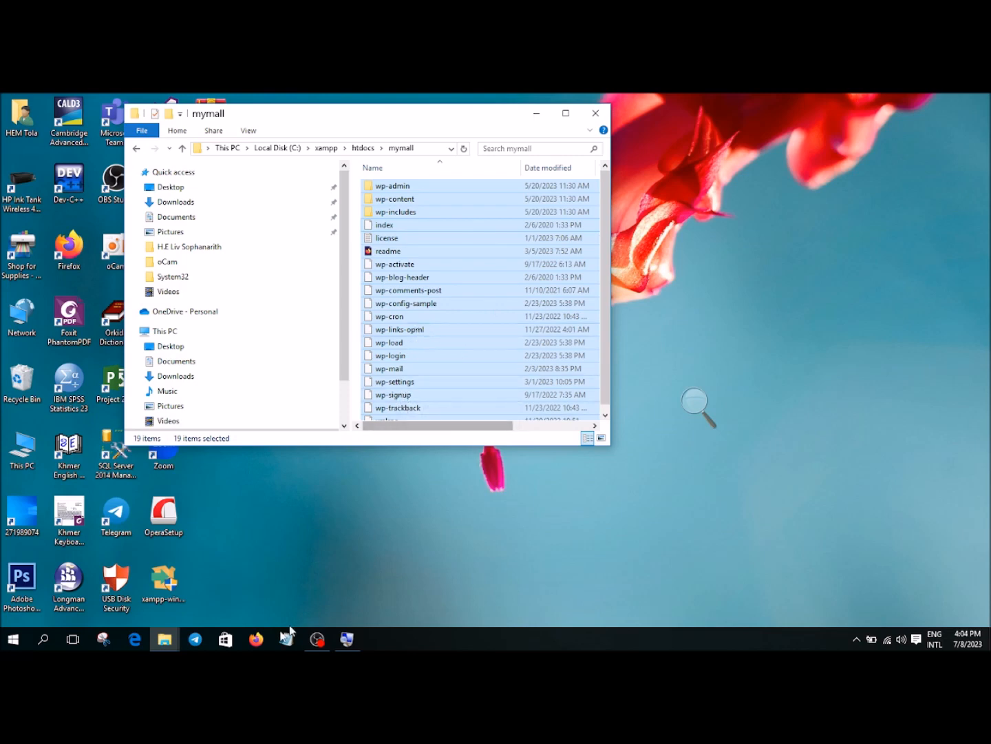
# Launch Firefox and load localhost:81/mymall to reach the WordPress setup language page
pyautogui.click(256, 641)
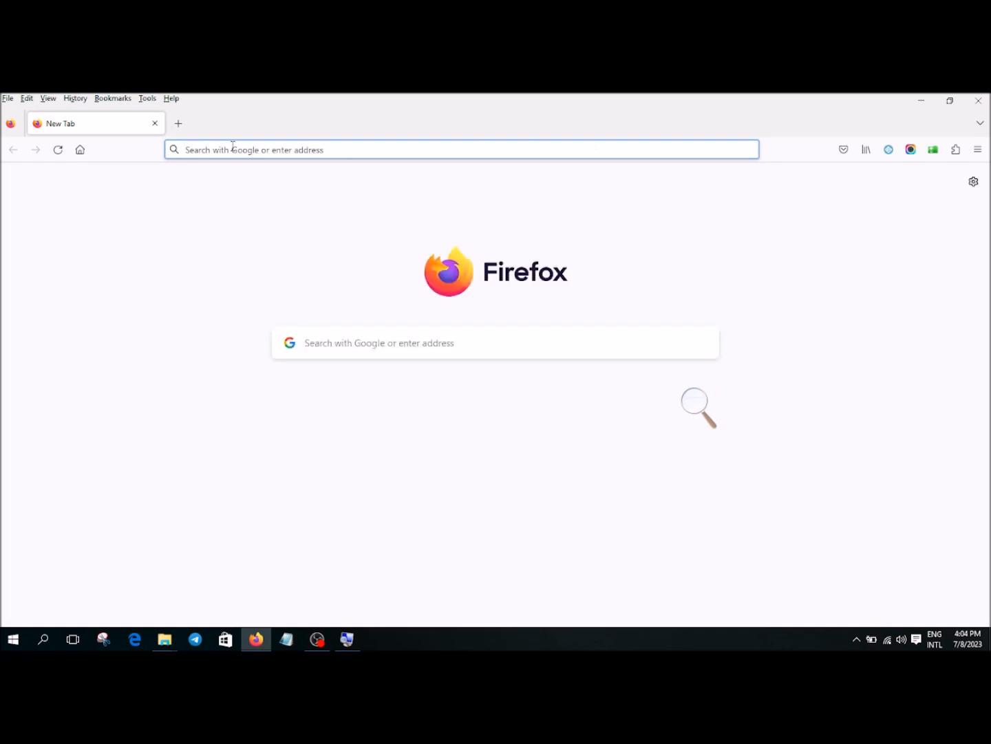
pyautogui.write('loxL')
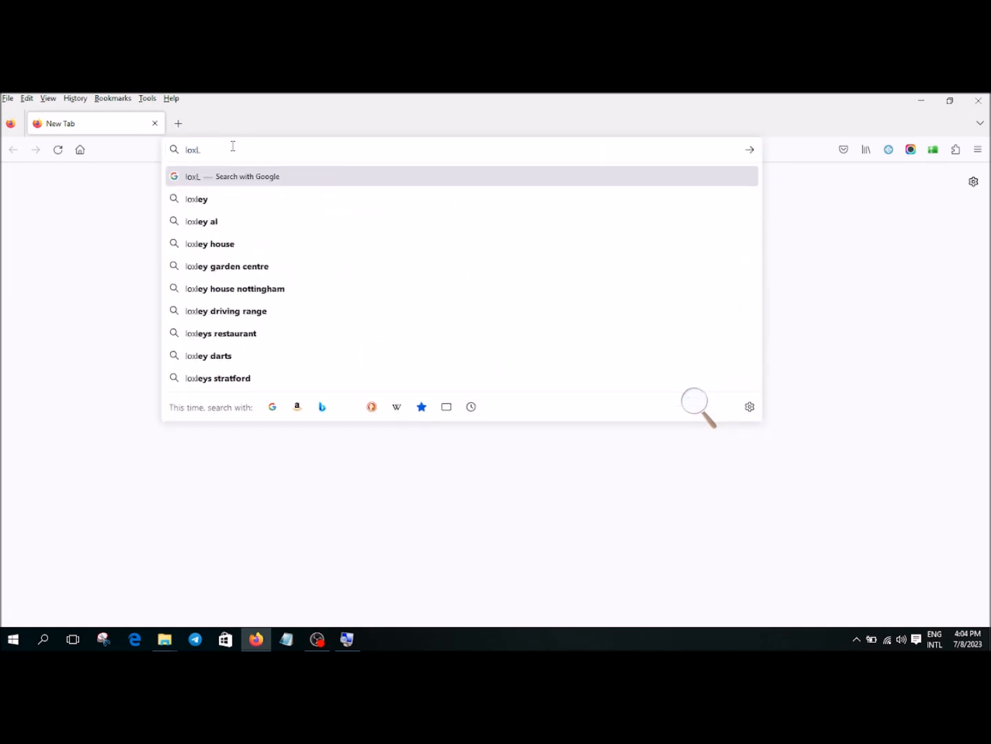
pyautogui.press('BackSpace')
pyautogui.press('BackSpace')
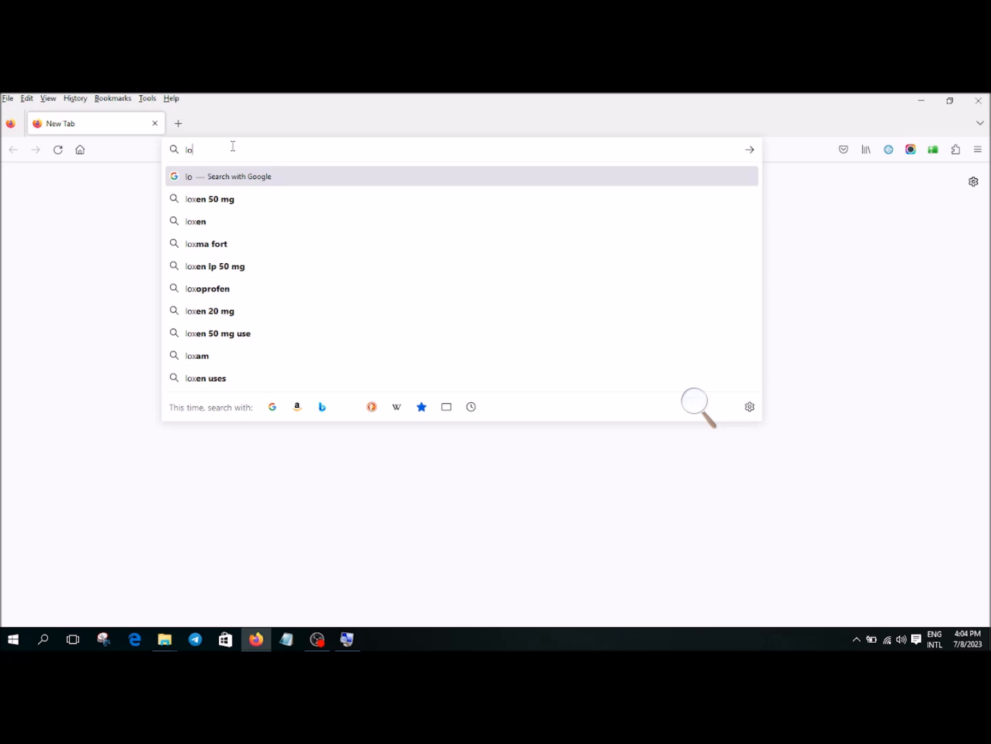
pyautogui.write('calhot')
pyautogui.press('BackSpace')
pyautogui.write('st')
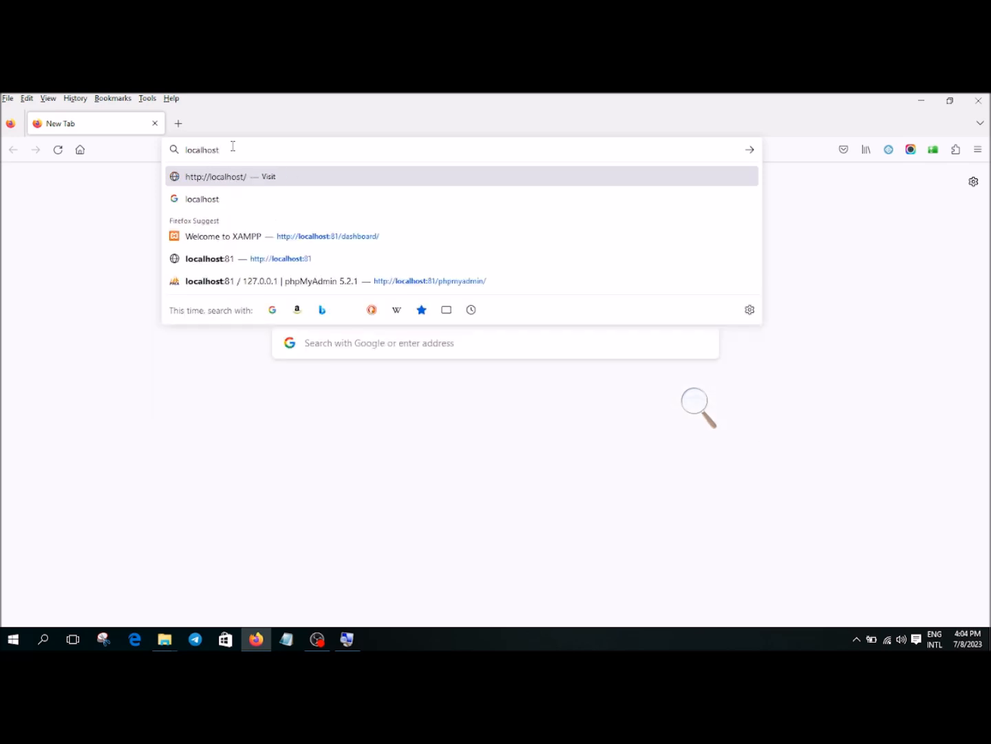
pyautogui.write(':81/')
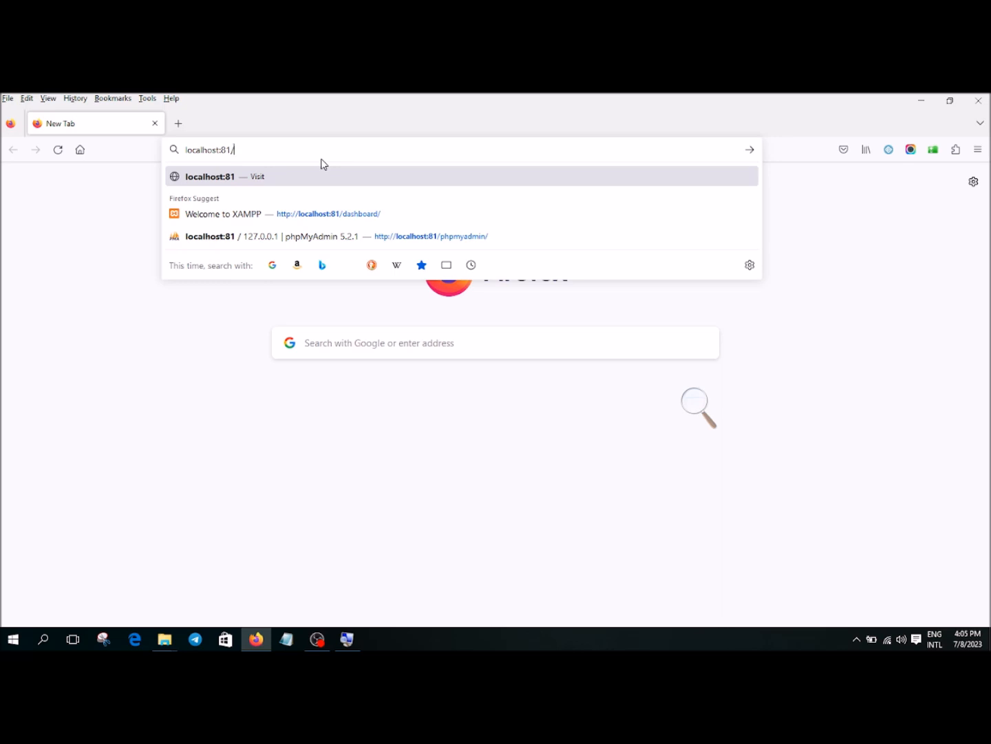
pyautogui.write('mymall')
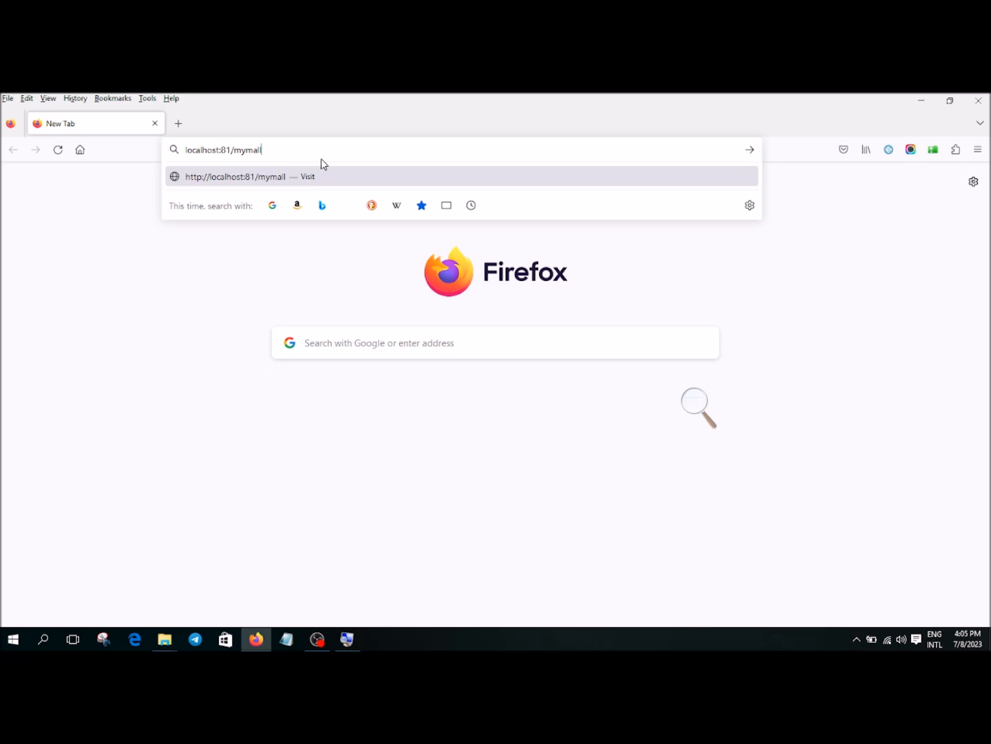
pyautogui.press('Return')
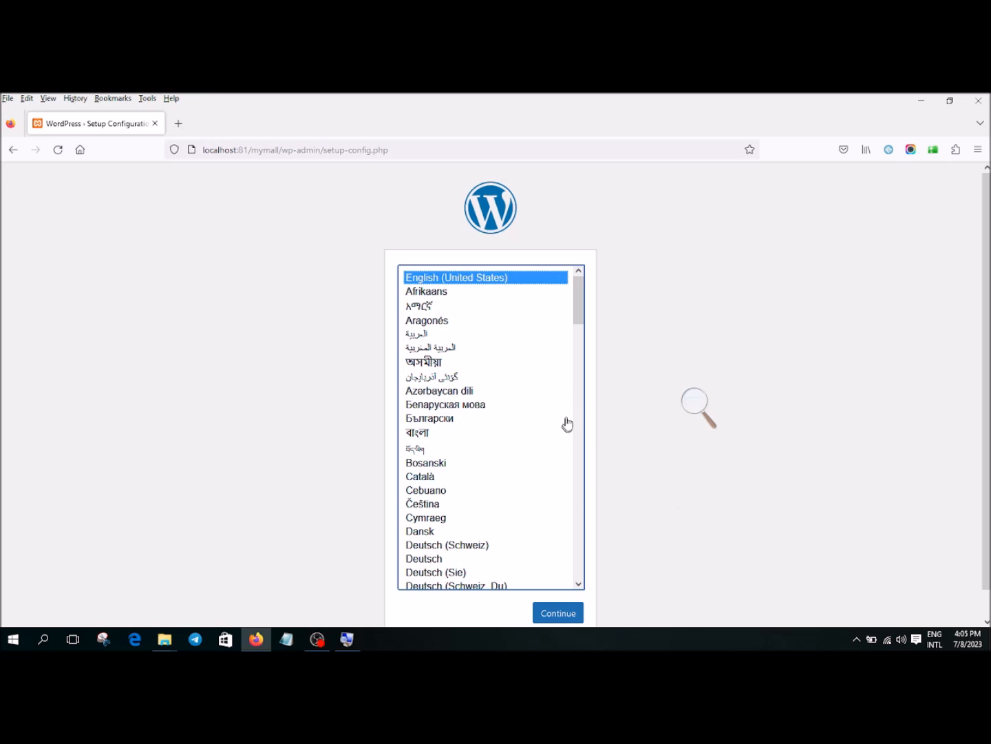
# Inspect the setup-config.php address in the address bar, then dismiss the suggestions
pyautogui.click(278, 153)
pyautogui.moveTo(281, 152); pyautogui.dragTo(256, 150)
pyautogui.click(282, 152)
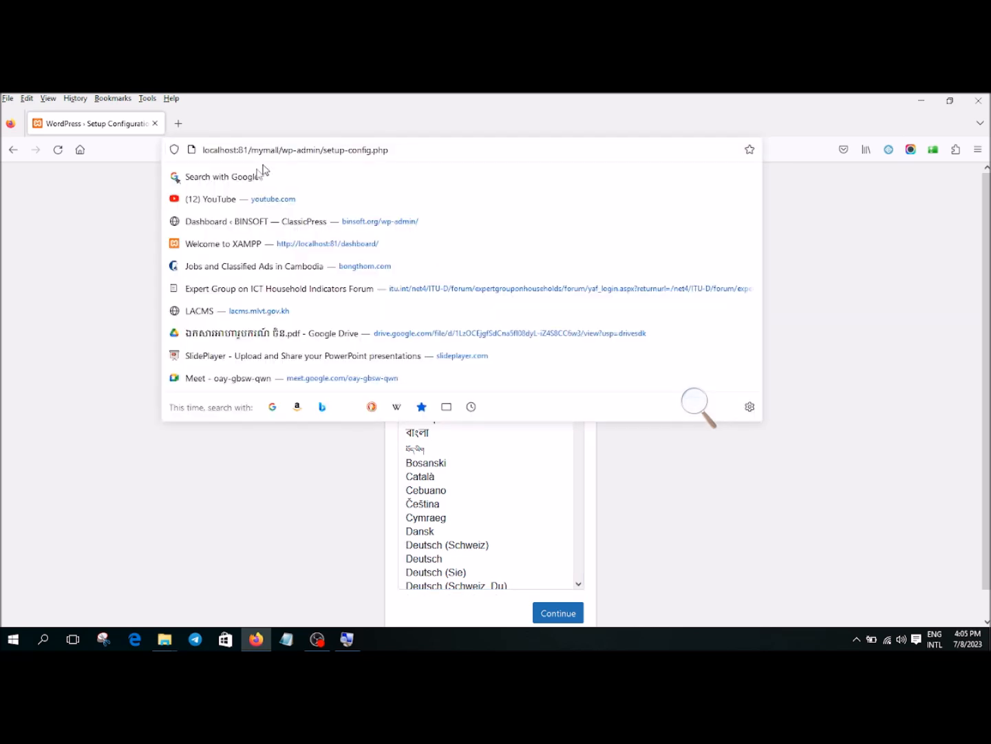
pyautogui.click(55, 244)
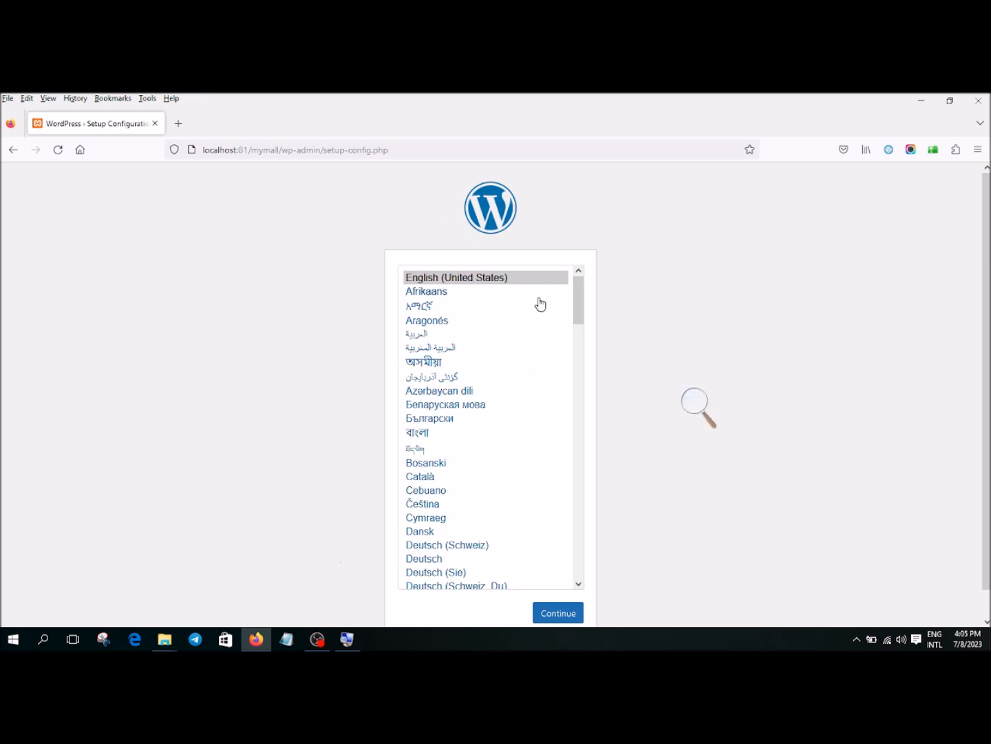
# Keep English (United States), review the required database name, username, password and host, then open a new tab
pyautogui.click(566, 620)
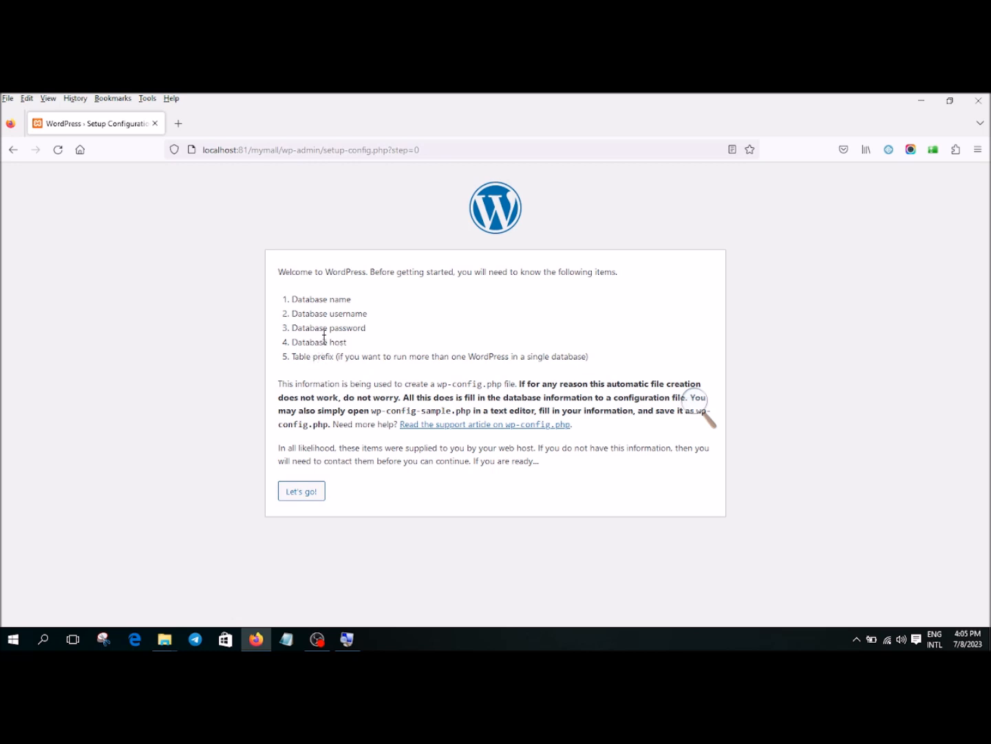
pyautogui.moveTo(347, 344); pyautogui.dragTo(288, 336)
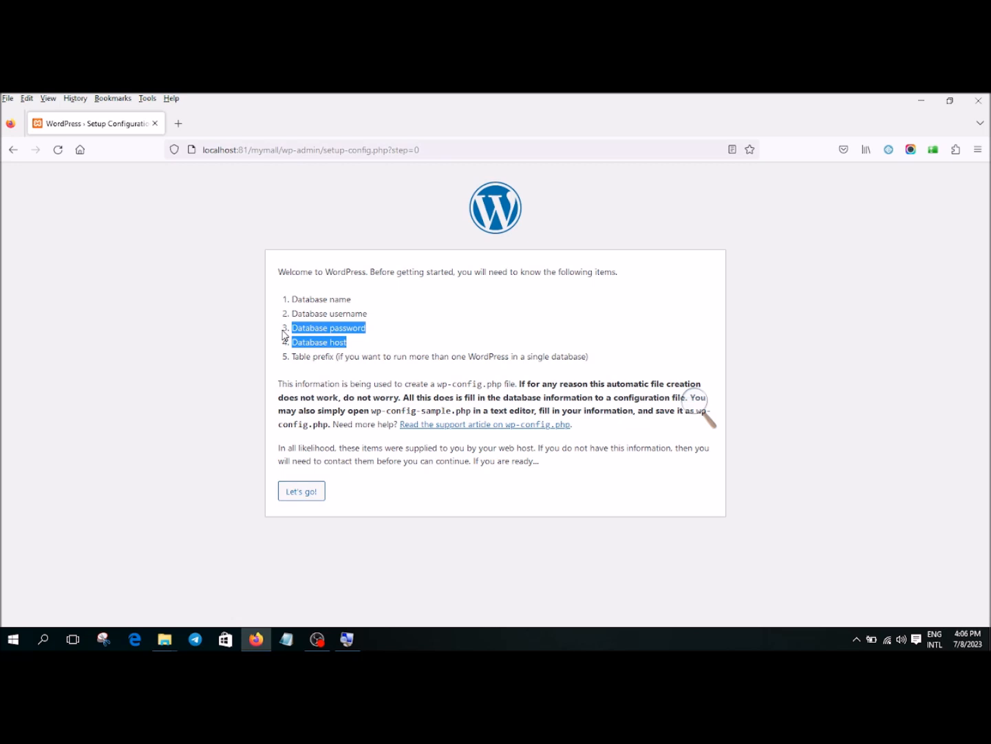
pyautogui.click(382, 317)
pyautogui.moveTo(377, 318); pyautogui.dragTo(294, 300)
pyautogui.click(317, 307)
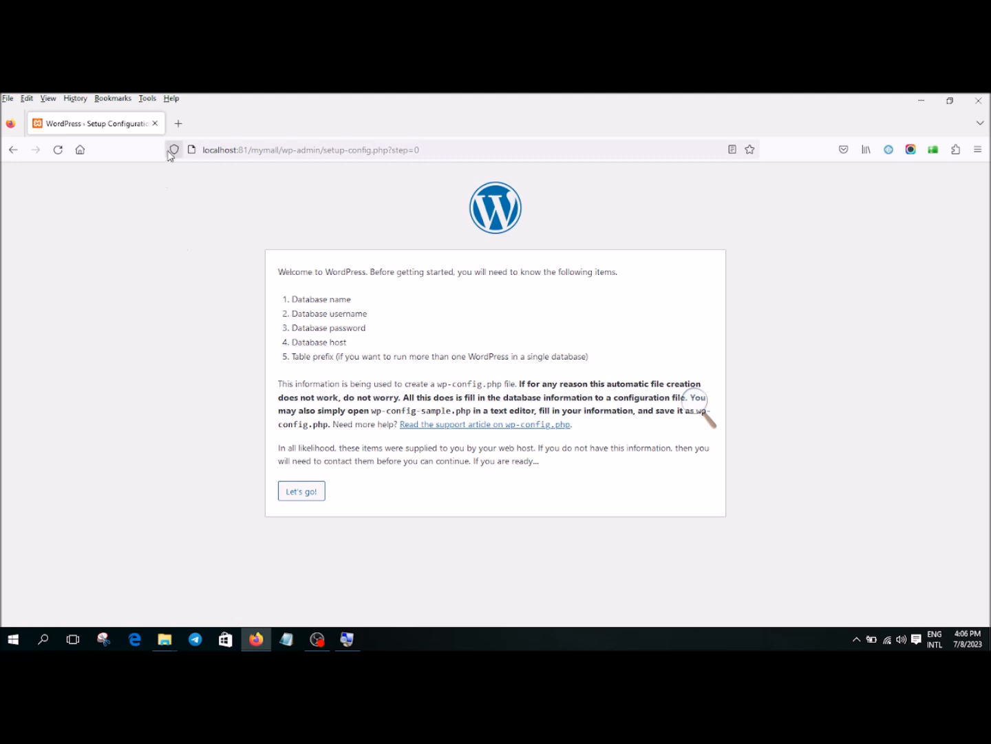
pyautogui.click(178, 123)
# Load localhost/dashboard, then add port :81 after the IIS error to reach the XAMPP dashboard
pyautogui.write('lox')
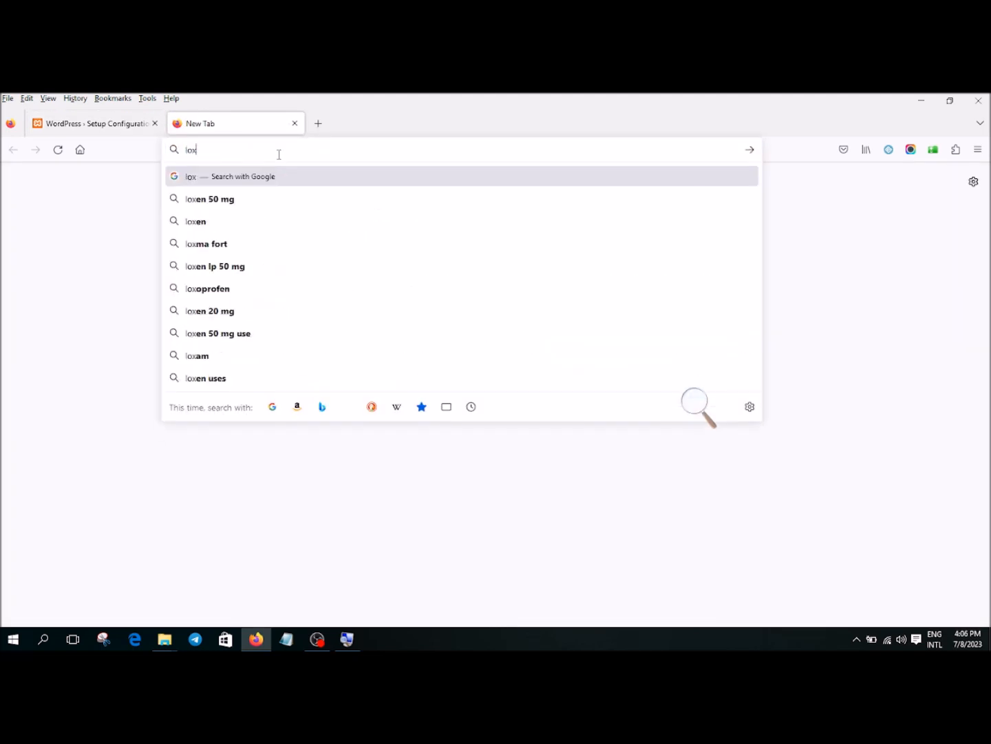
pyautogui.press('BackSpace')
pyautogui.write('calhost/dashbar')
pyautogui.press('BackSpace')
pyautogui.press('BackSpace')
pyautogui.press('BackSpace')
pyautogui.write('board')
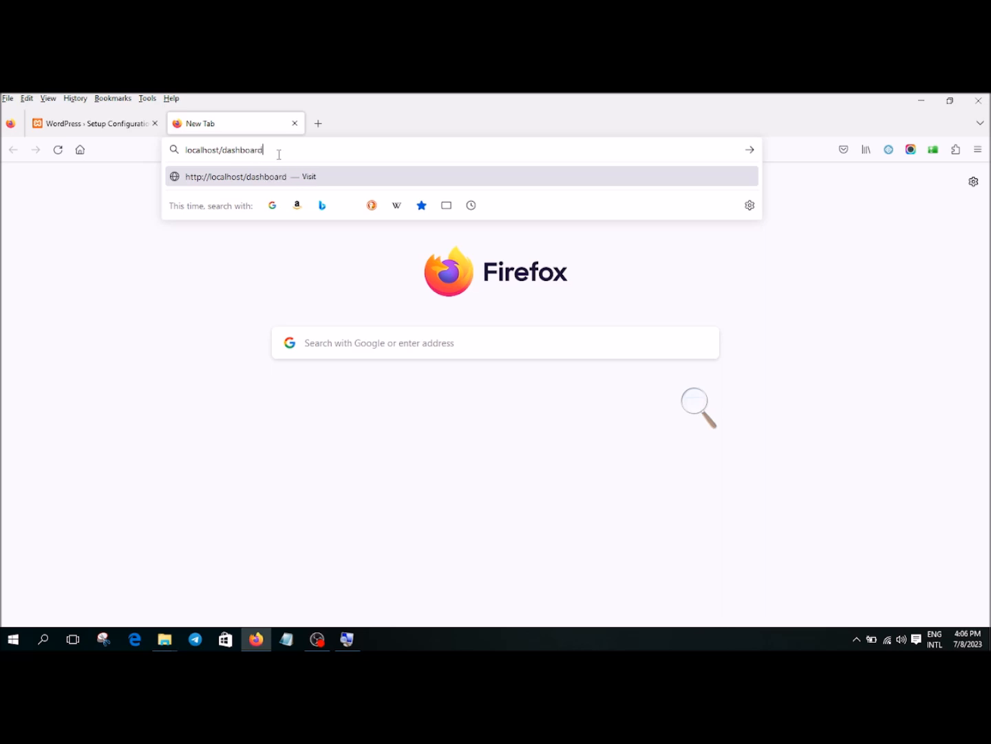
pyautogui.press('Return')
pyautogui.click(240, 150)
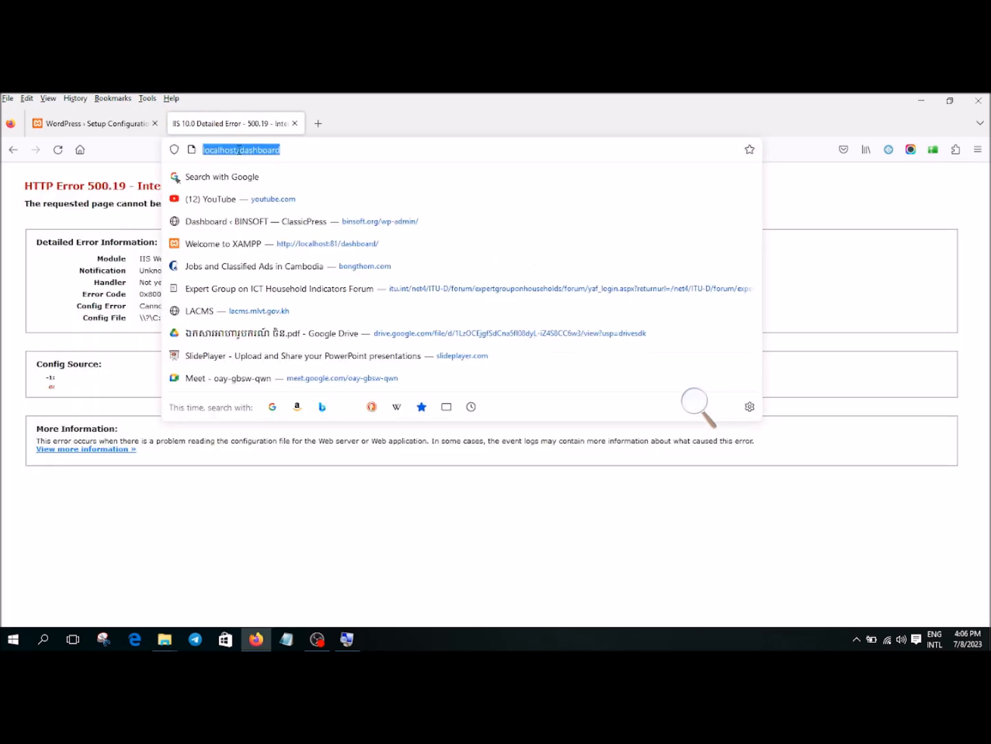
pyautogui.click(239, 149)
pyautogui.write(':81')
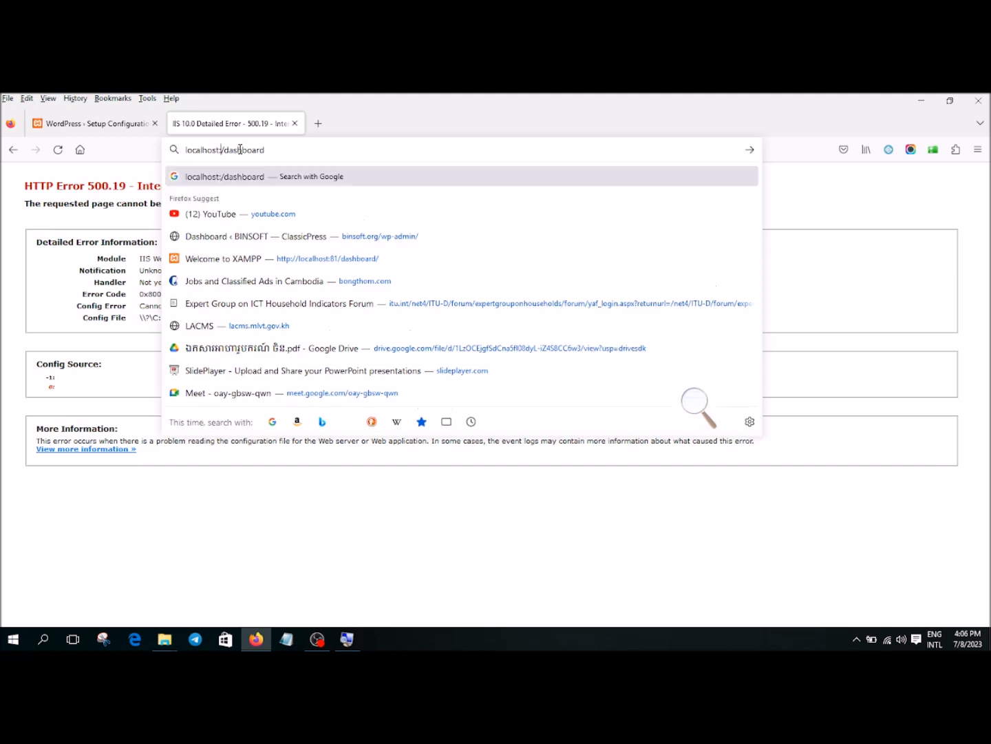
pyautogui.press('Return')
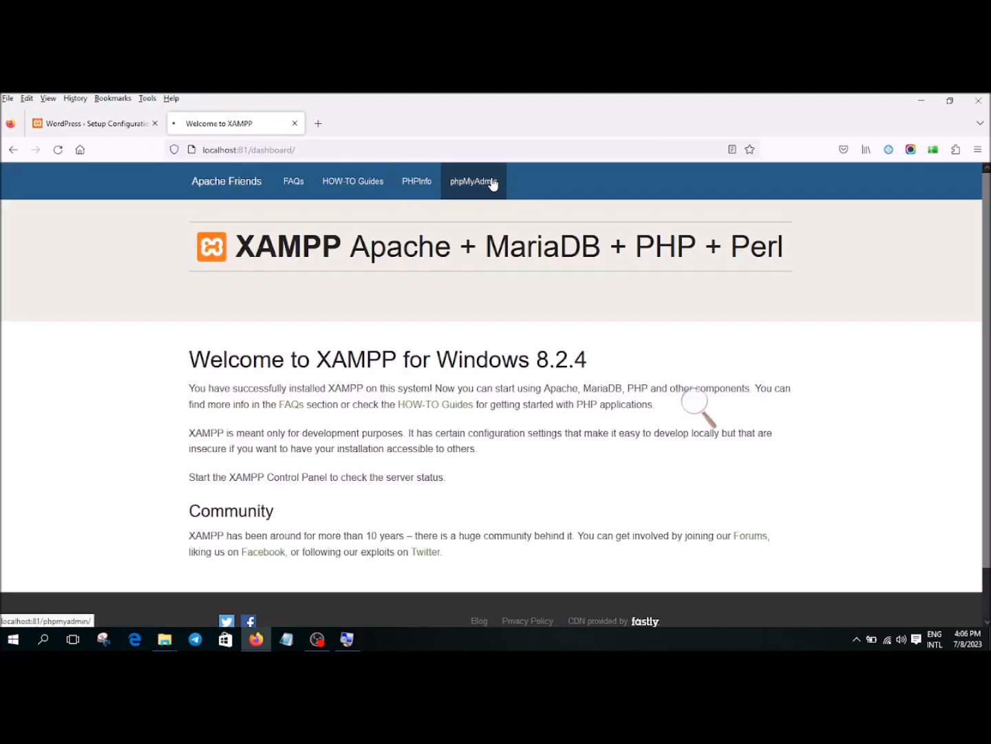
# In phpMyAdmin's Databases page, create a new database named mymall
pyautogui.click(493, 183)
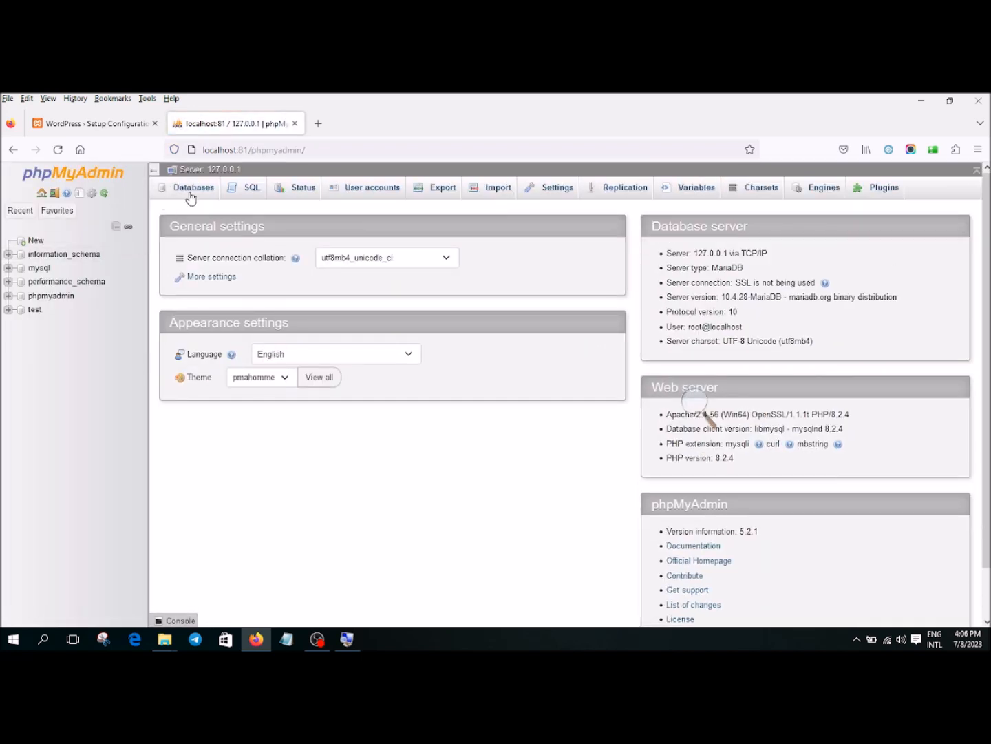
pyautogui.click(191, 192)
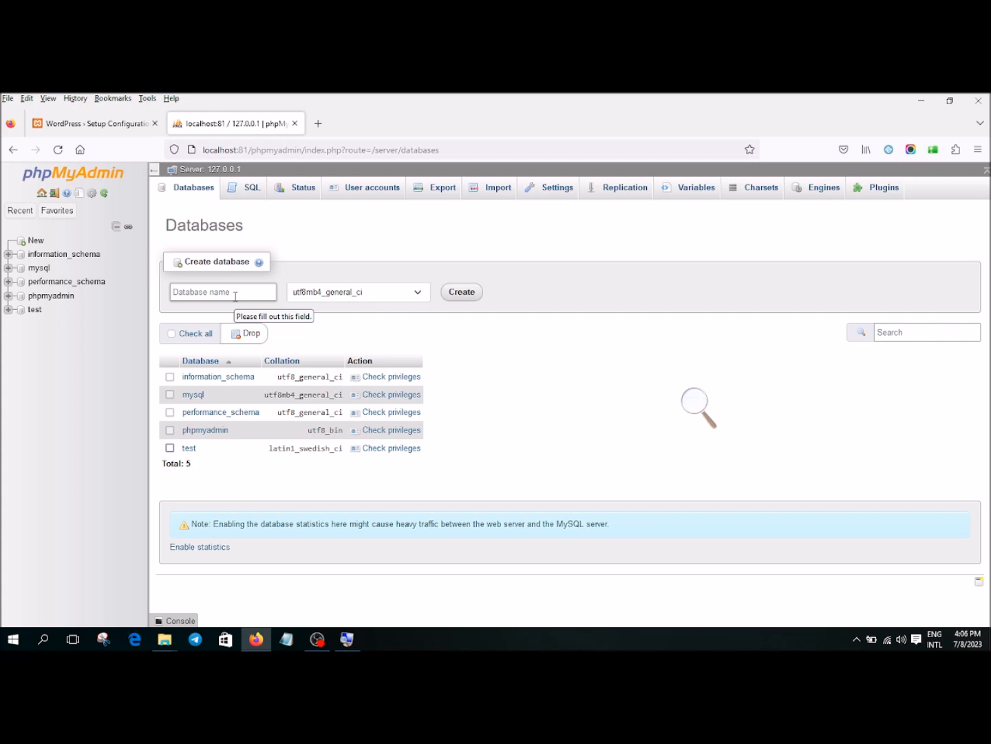
pyautogui.click(210, 297)
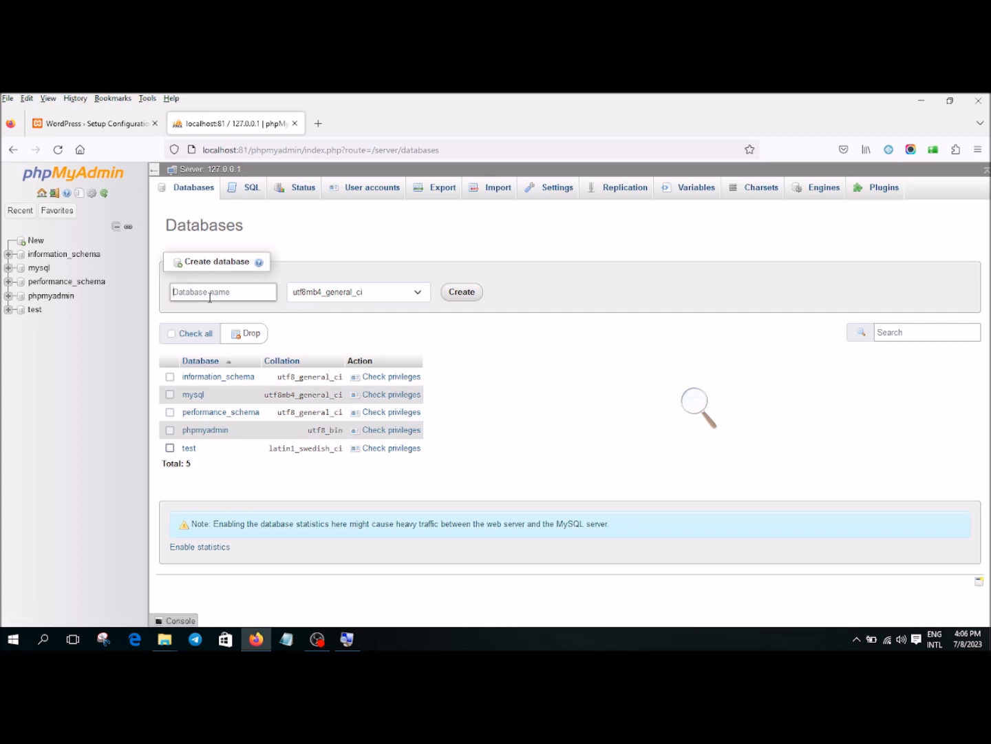
pyautogui.write('m')
pyautogui.click(469, 292)
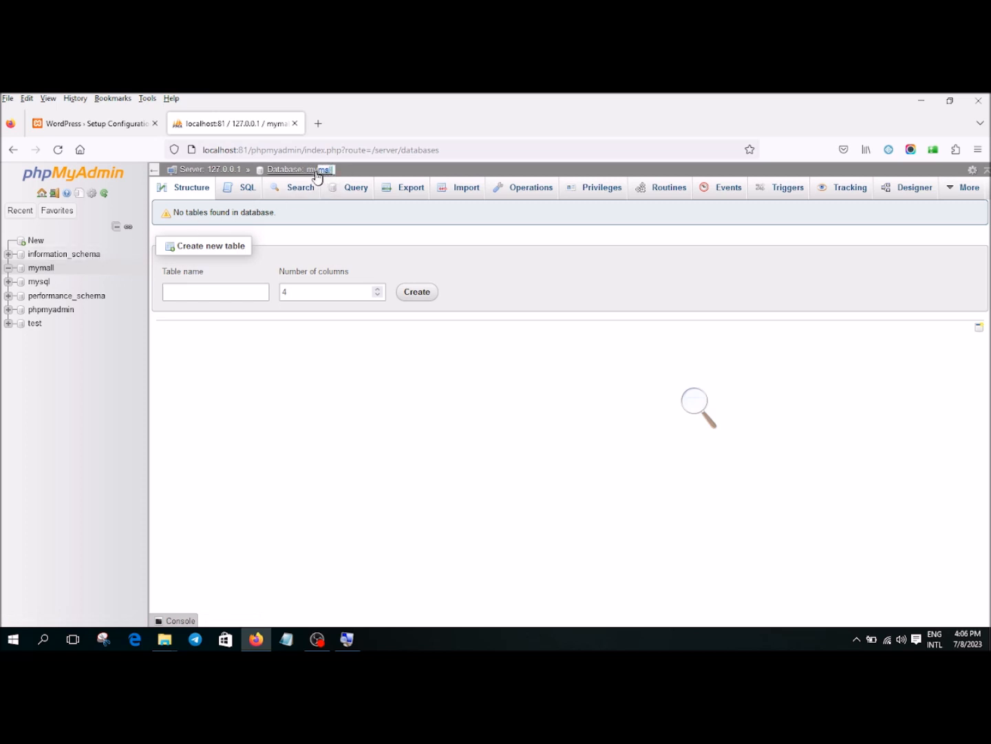
# Check the mymall database and the root@localhost user, then return to the WordPress tab
pyautogui.moveTo(317, 177); pyautogui.dragTo(307, 174)
pyautogui.click(156, 170)
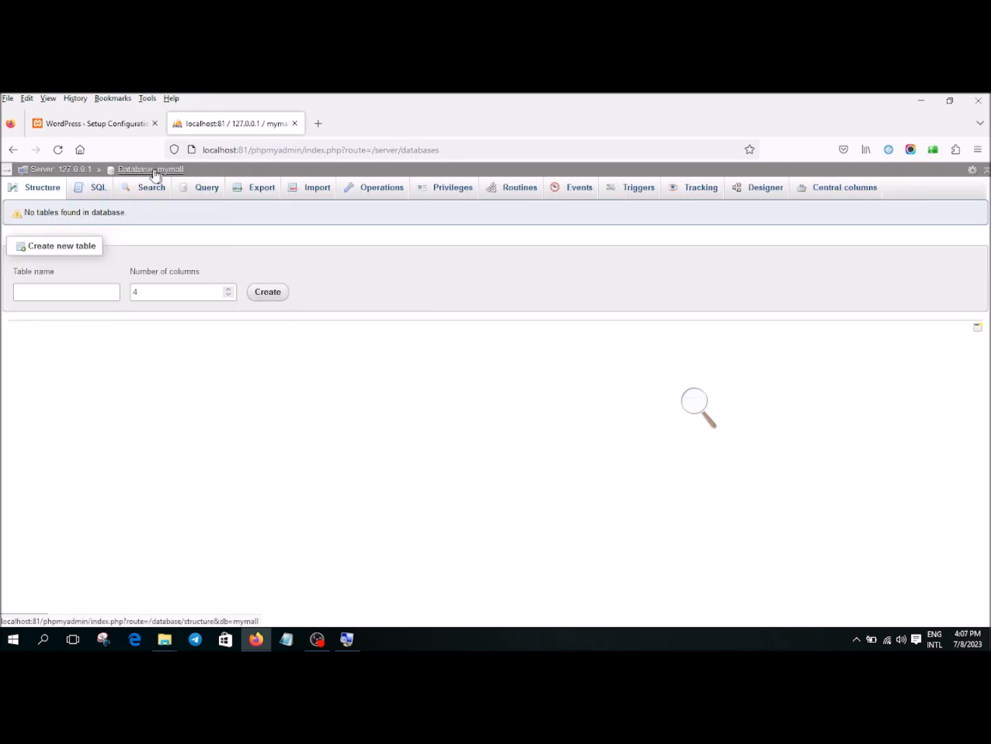
pyautogui.click(8, 170)
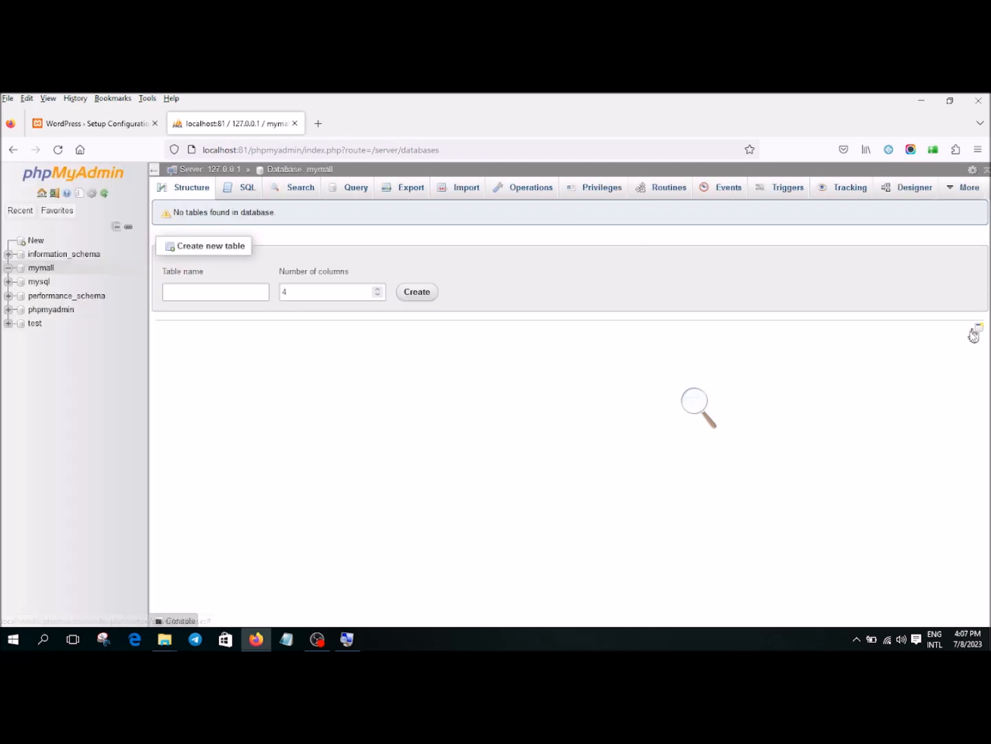
pyautogui.click(221, 171)
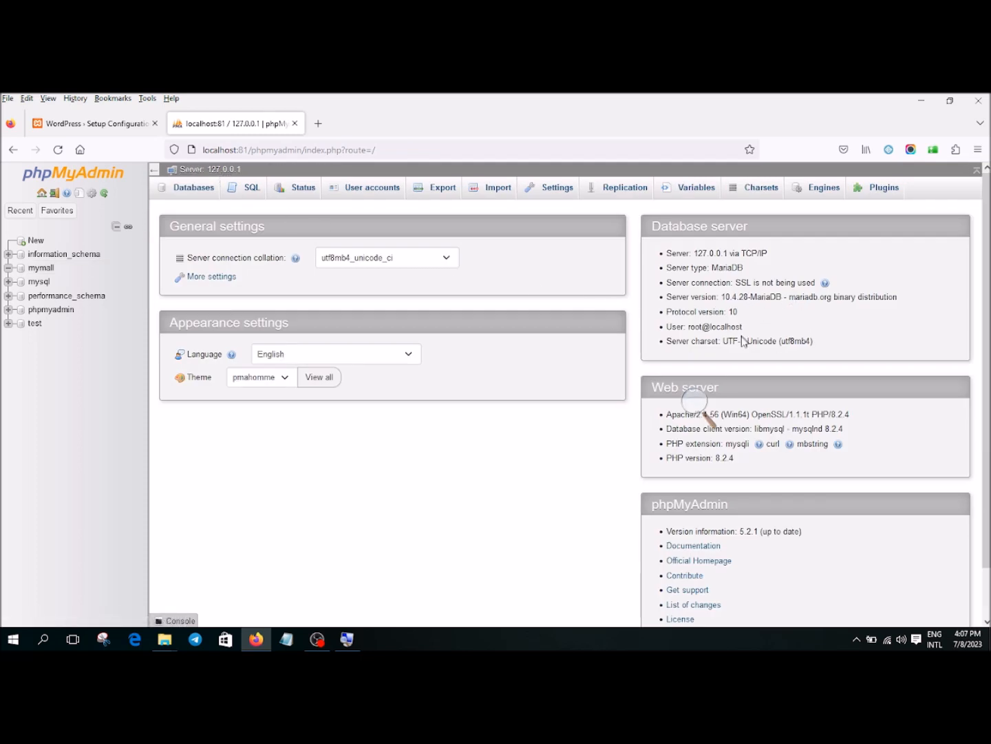
pyautogui.moveTo(688, 329); pyautogui.dragTo(746, 331)
pyautogui.click(749, 331)
pyautogui.moveTo(697, 327); pyautogui.dragTo(705, 326)
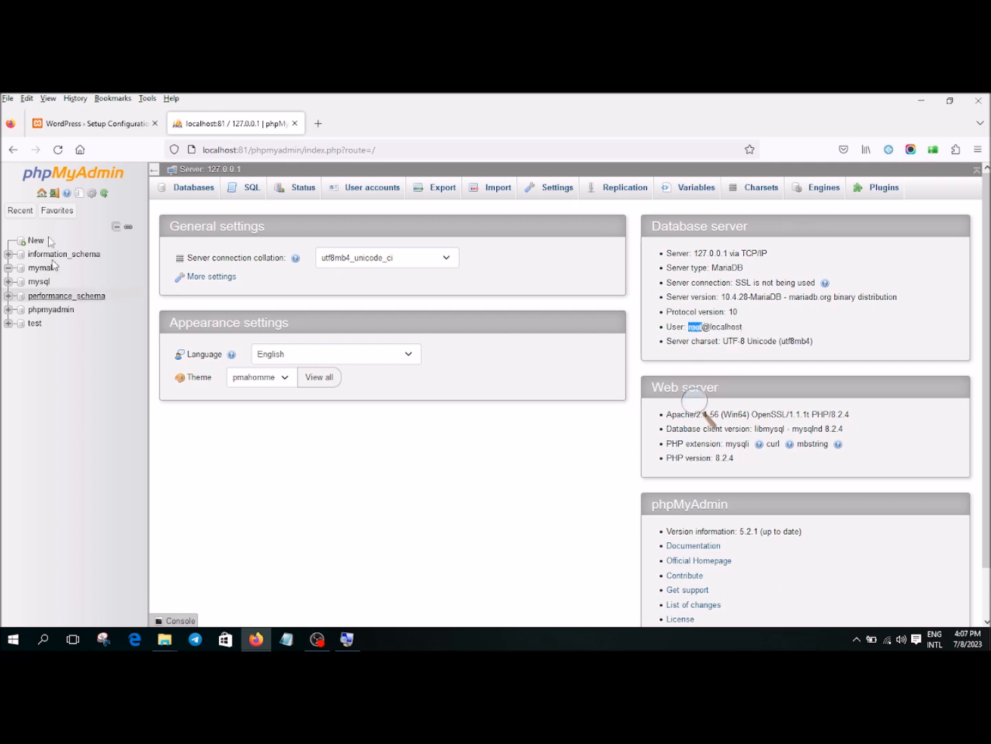
pyautogui.click(82, 131)
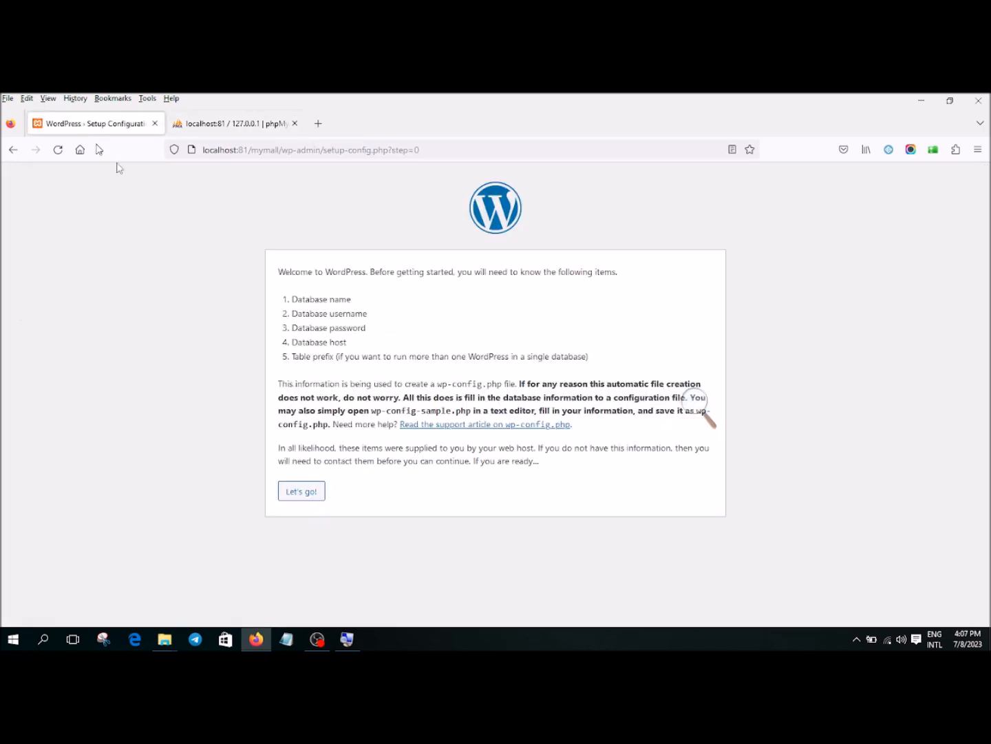
# Enter database name mymall and username root, and submit the connection details
pyautogui.click(300, 500)
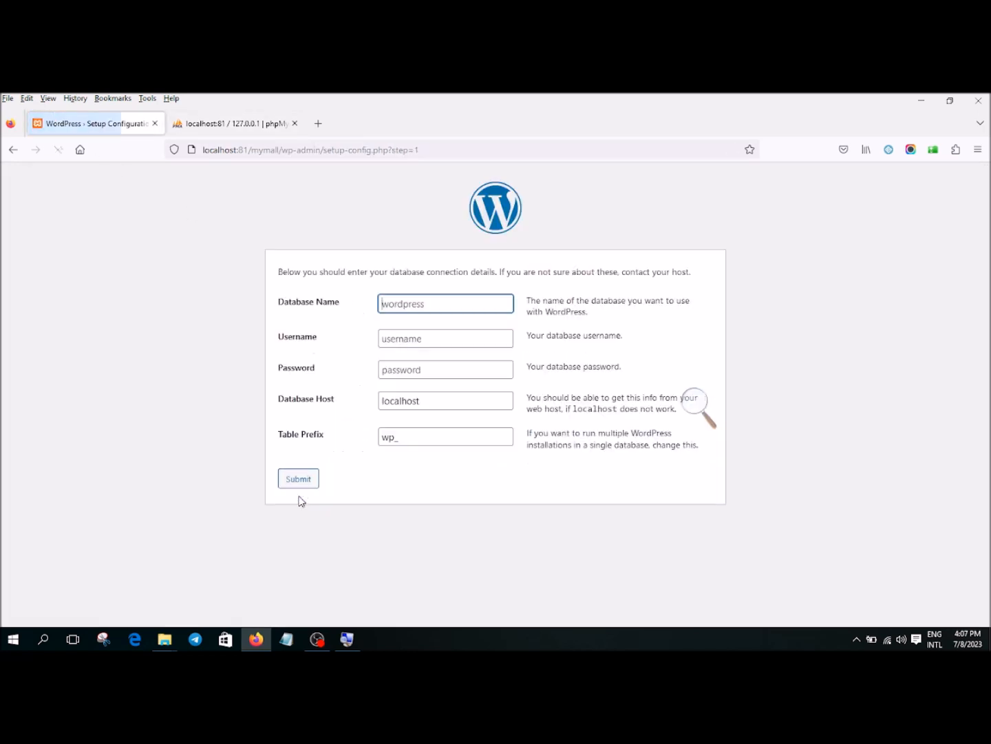
pyautogui.write('mymall')
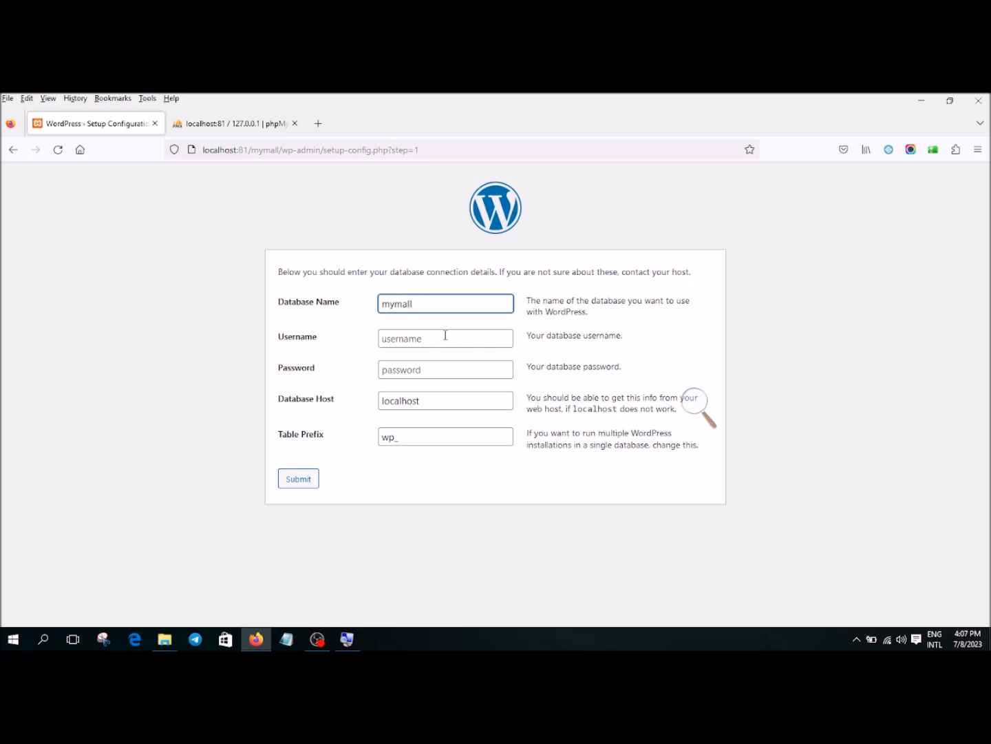
pyautogui.click(427, 344)
pyautogui.write('root')
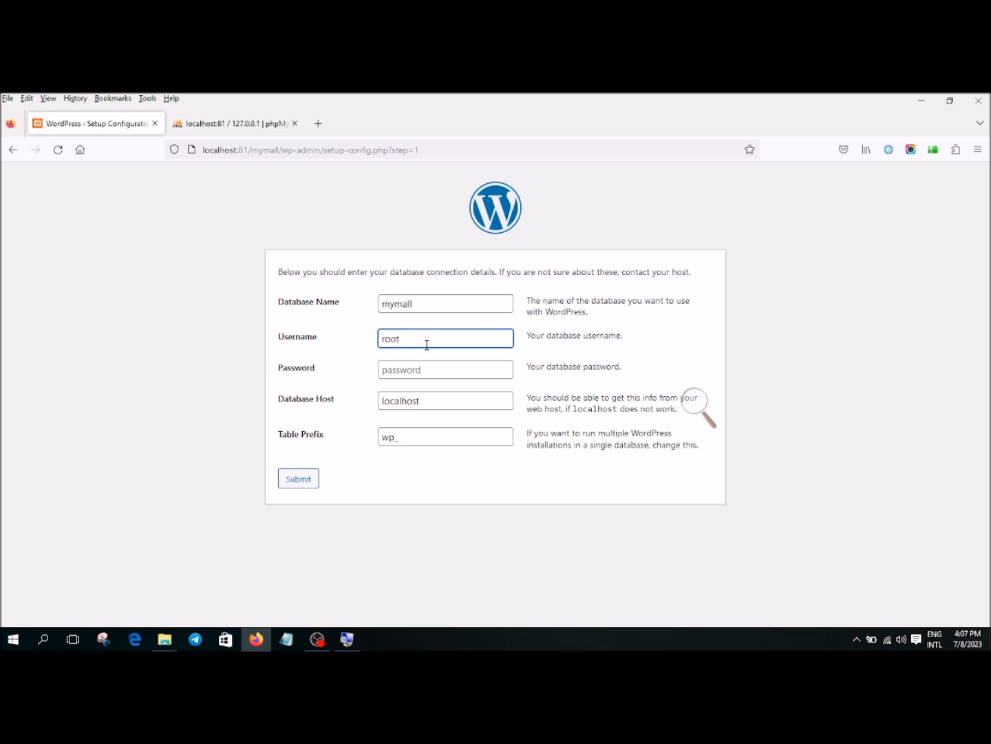
pyautogui.click(299, 485)
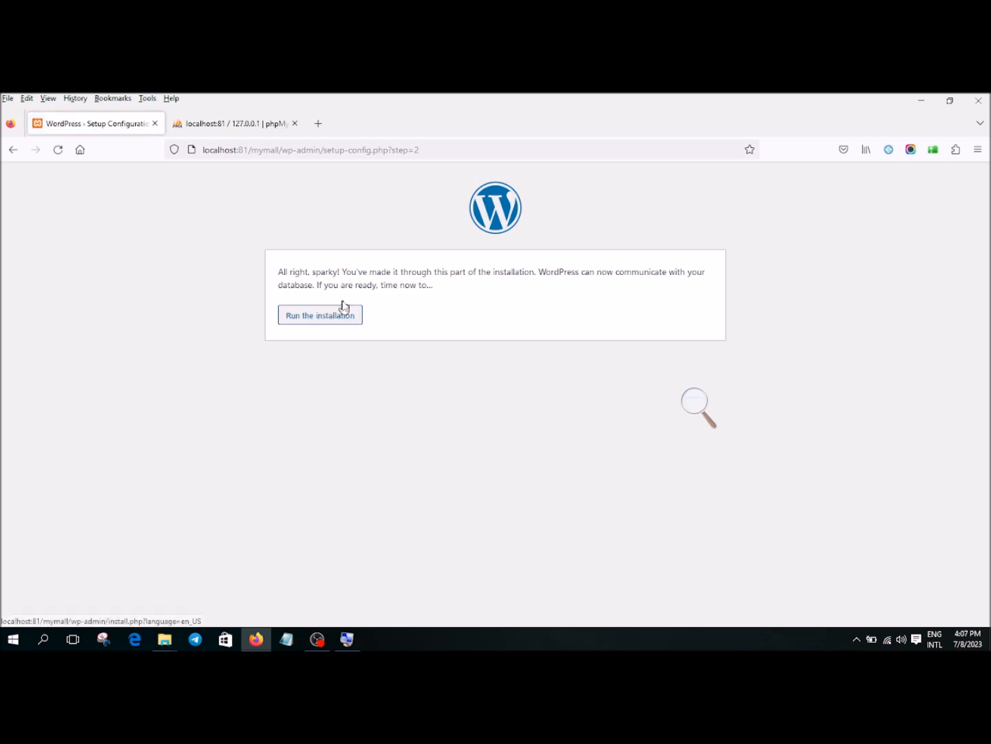
# Start the installation and fill in site title My Mall and the admin username
pyautogui.click(320, 318)
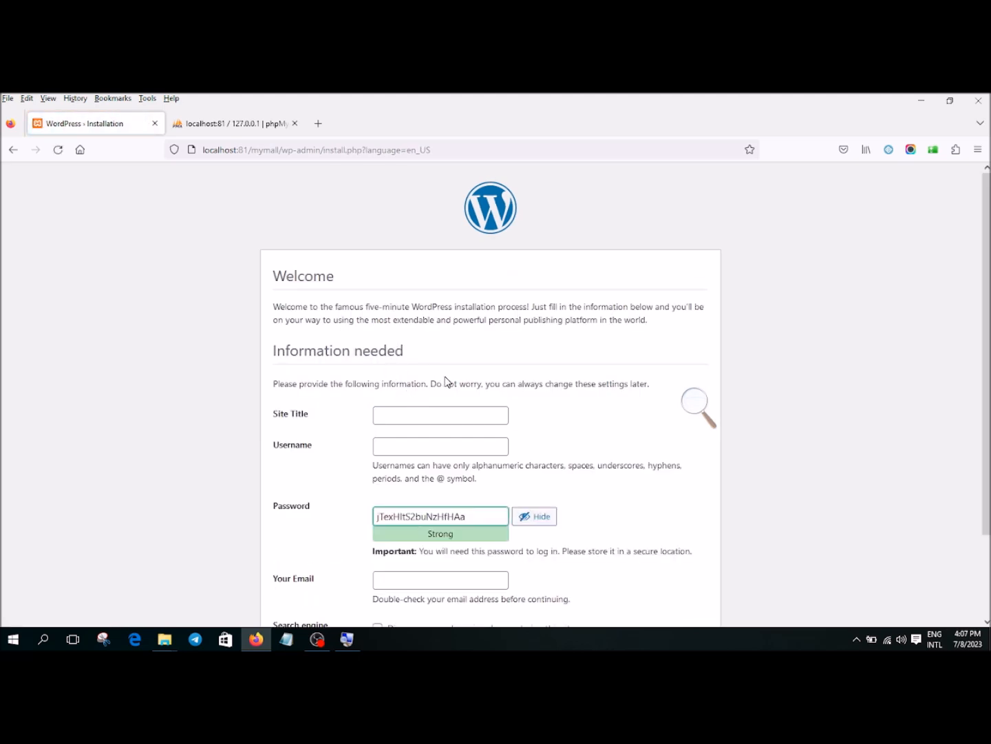
pyautogui.scroll(-2, 450, 386)
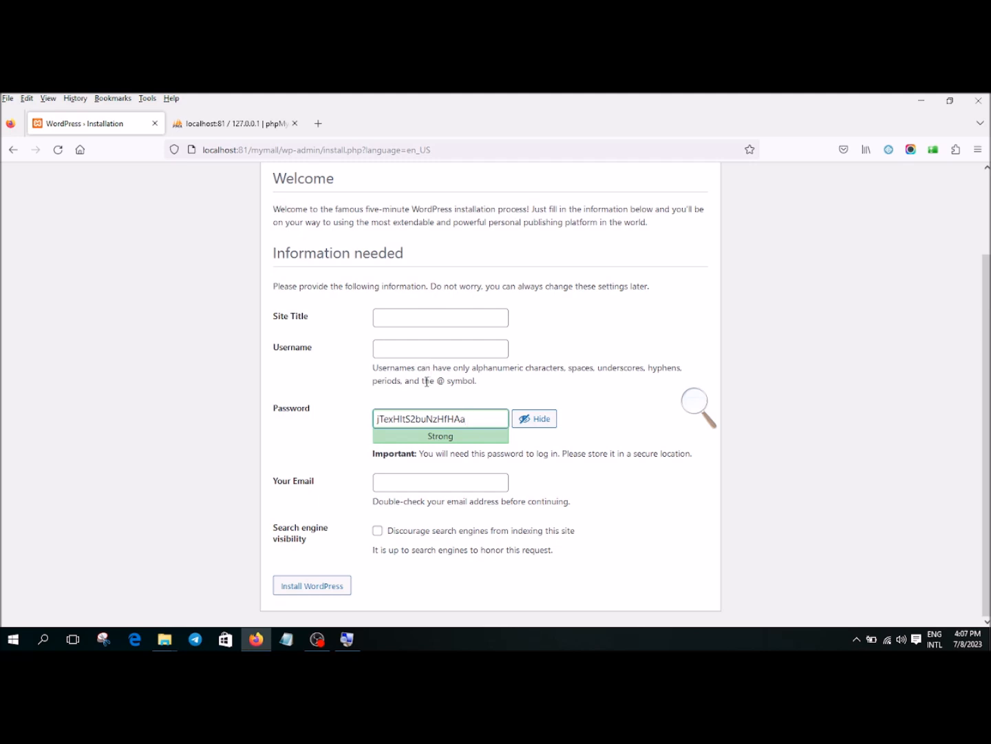
pyautogui.click(401, 316)
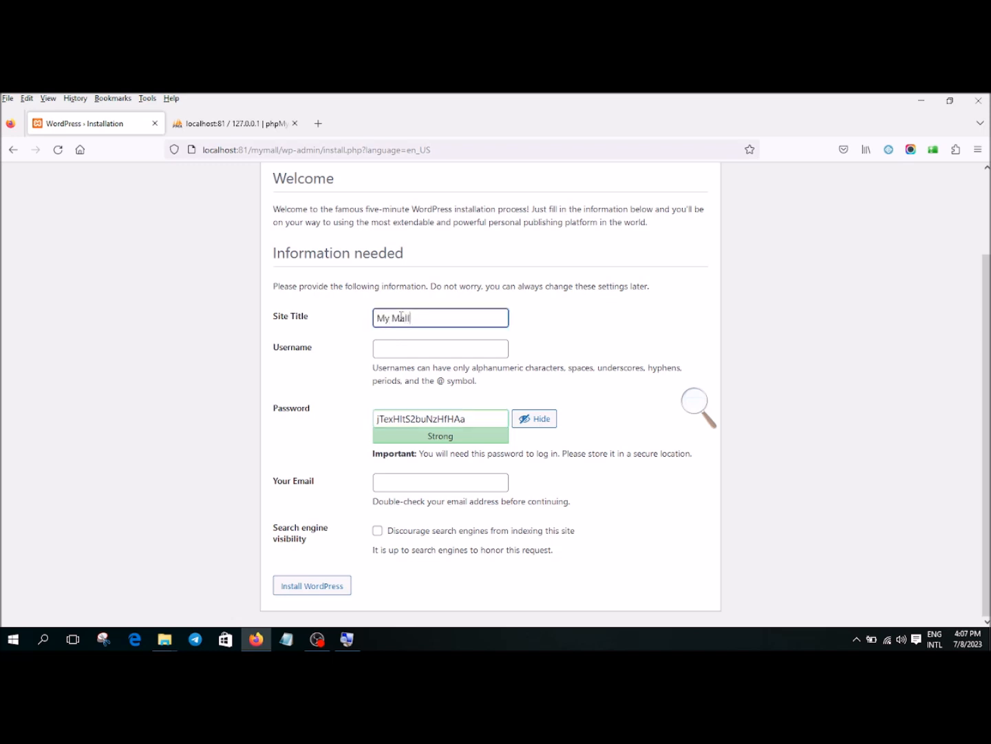
pyautogui.click(390, 349)
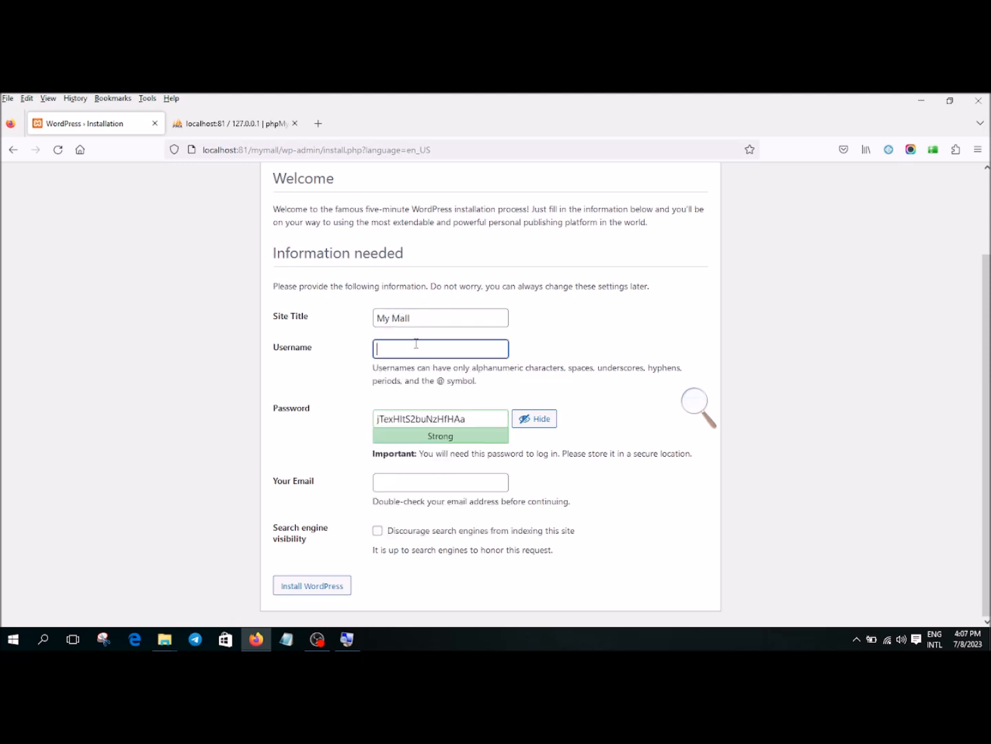
pyautogui.write('admin@mymall')
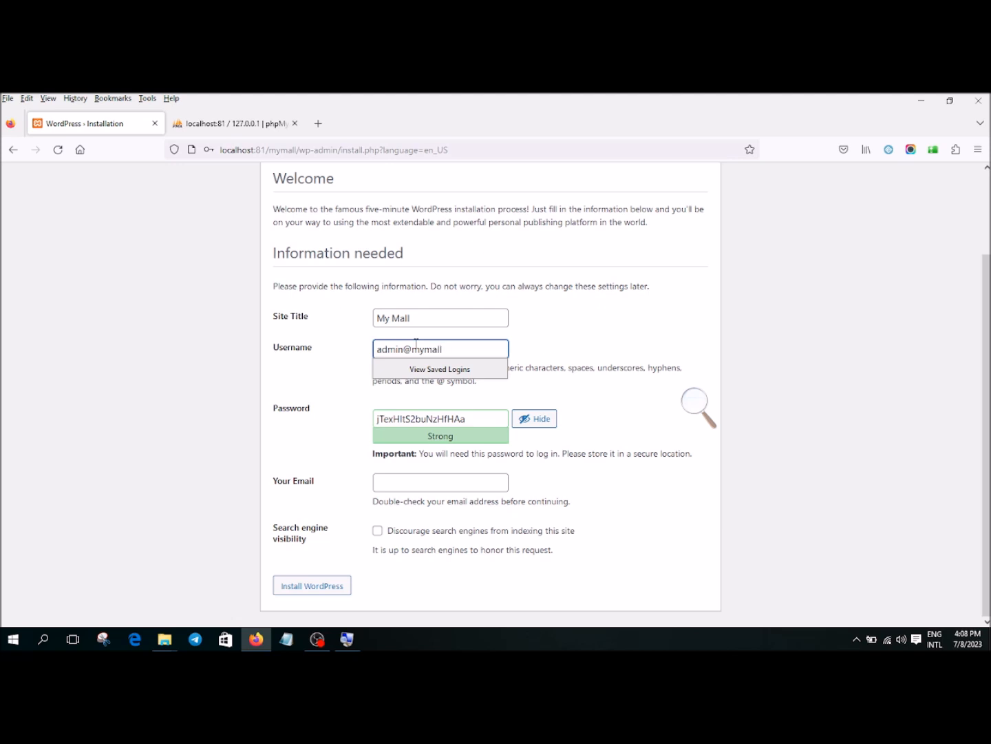
pyautogui.click(586, 351)
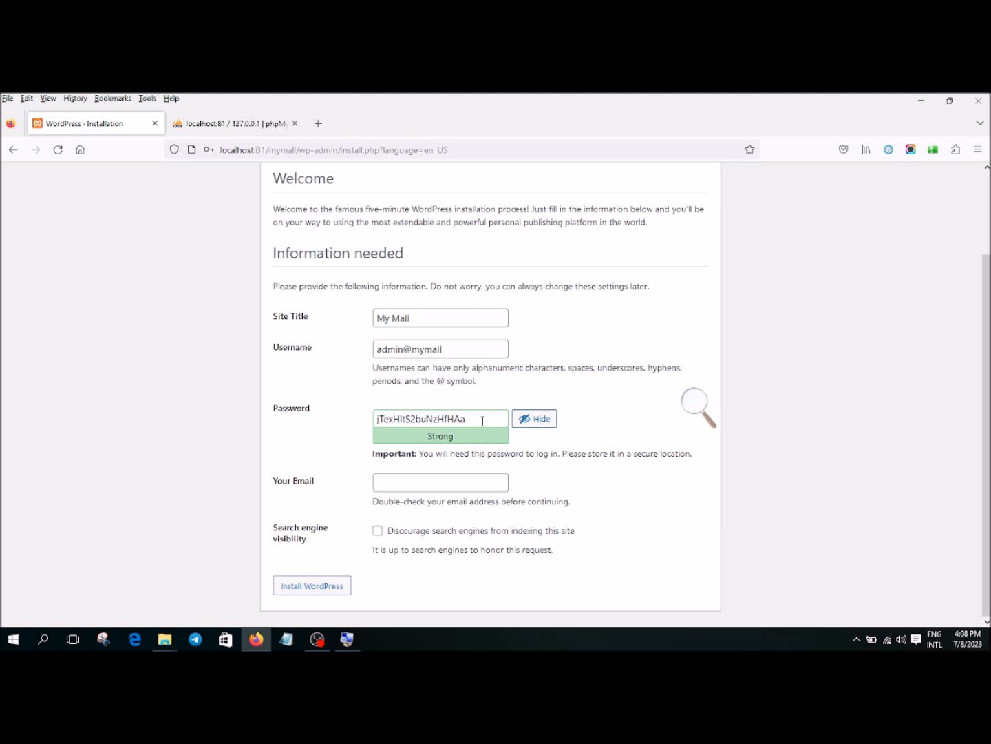
# Set a custom admin password and e-mail, install WordPress, and let Firefox save the login
pyautogui.moveTo(487, 416); pyautogui.dragTo(334, 419)
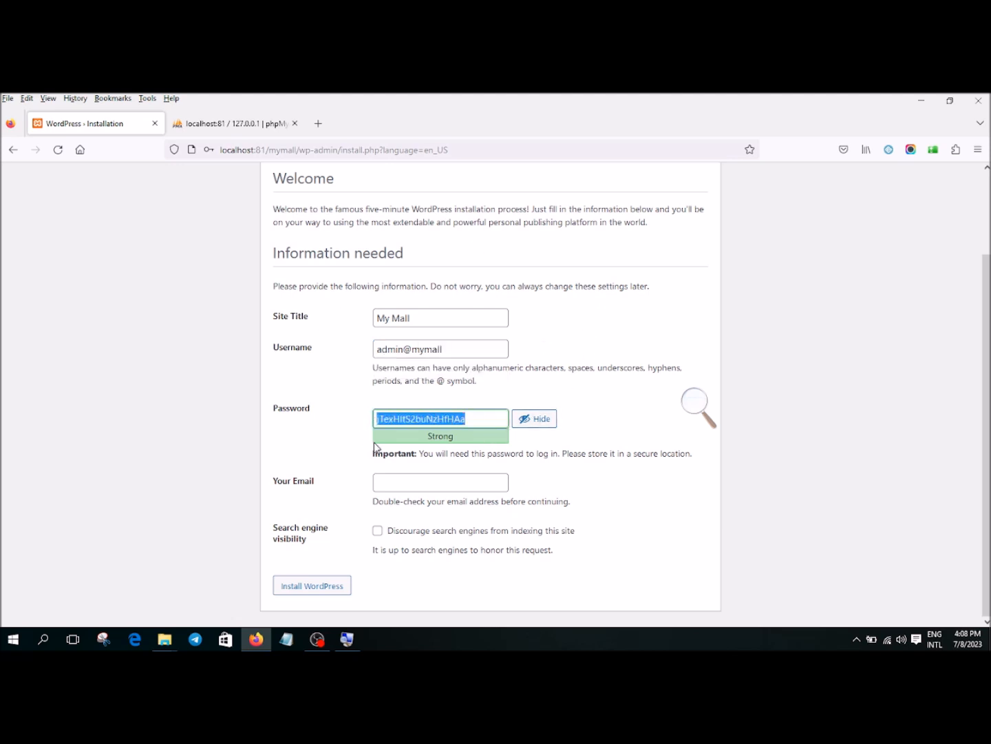
pyautogui.write('admin')
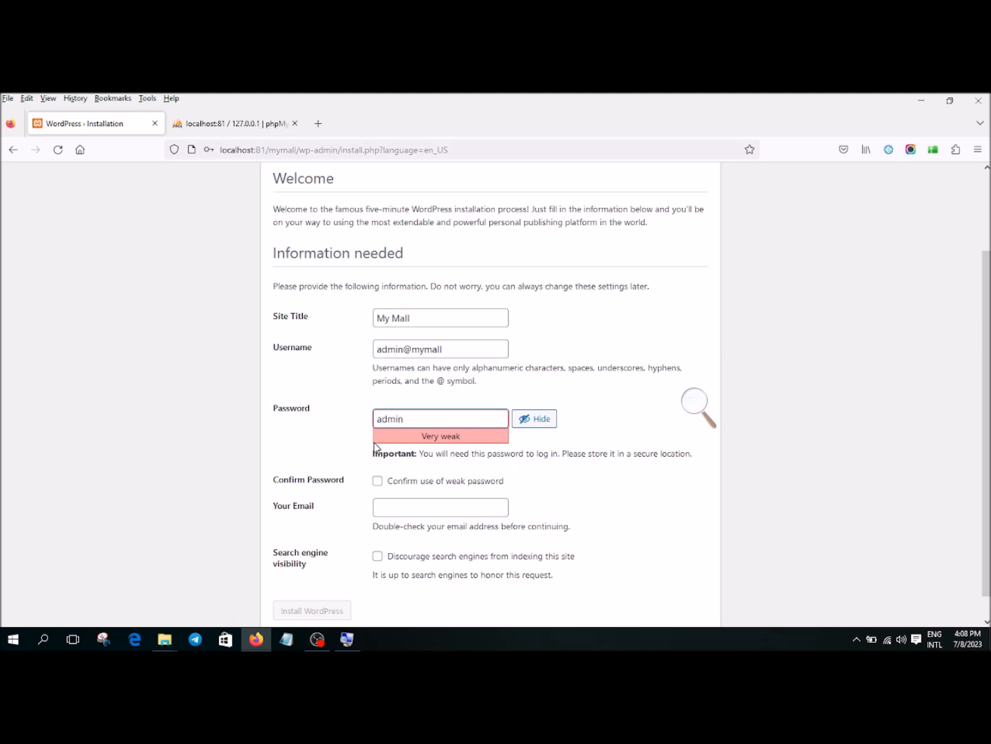
pyautogui.write('@myma')
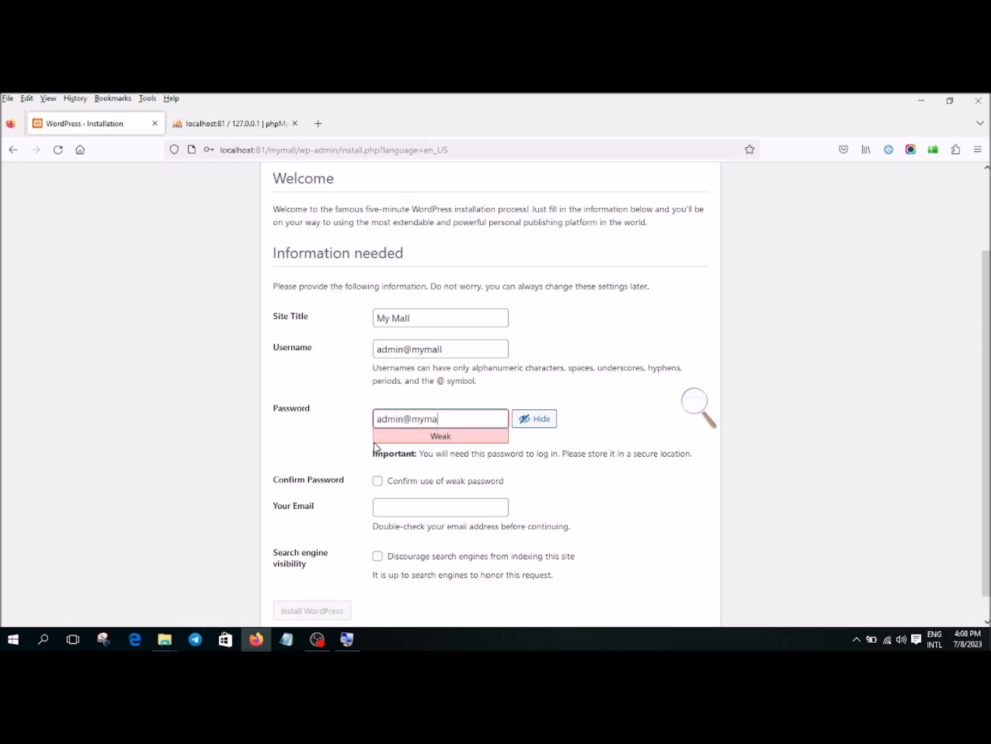
pyautogui.write('ll168')
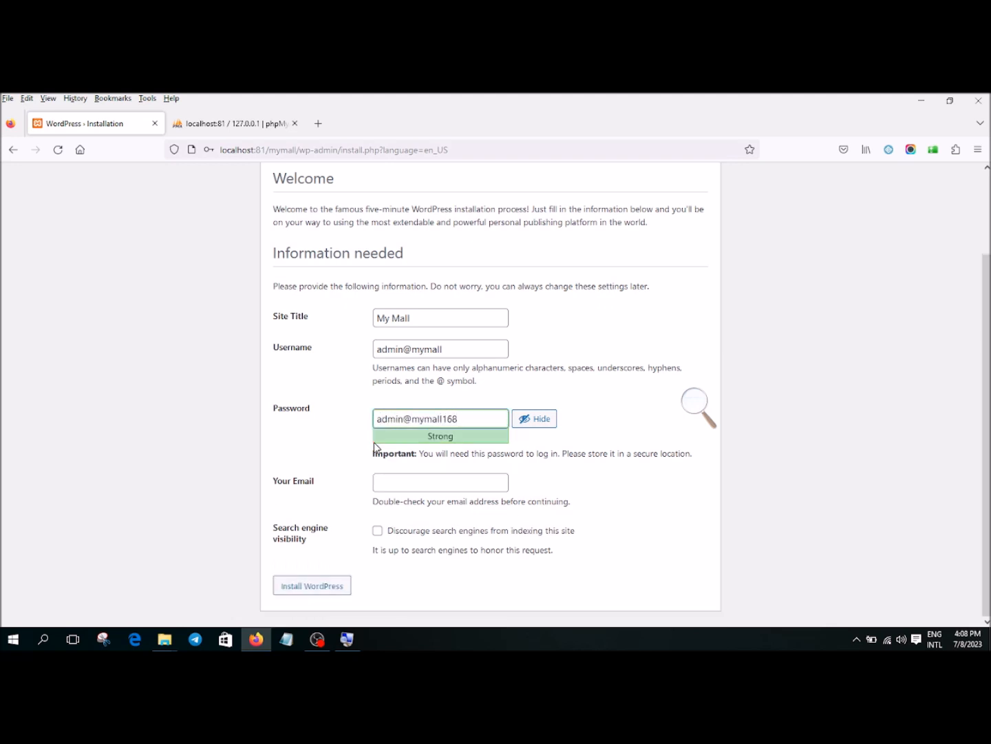
pyautogui.click(599, 423)
pyautogui.click(415, 486)
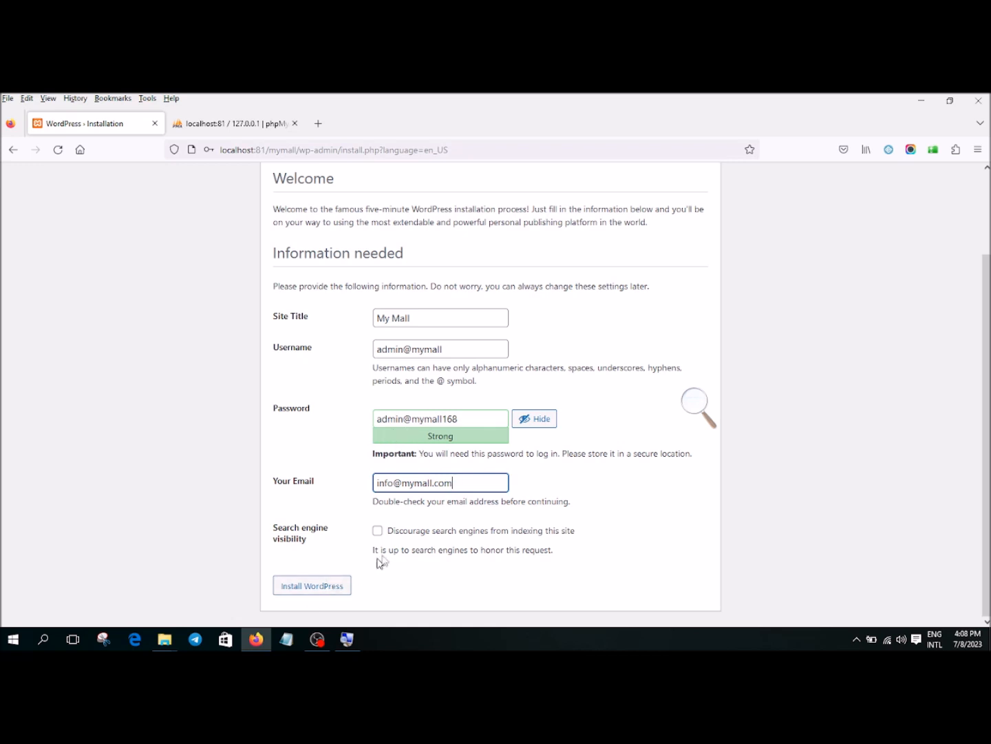
pyautogui.click(320, 588)
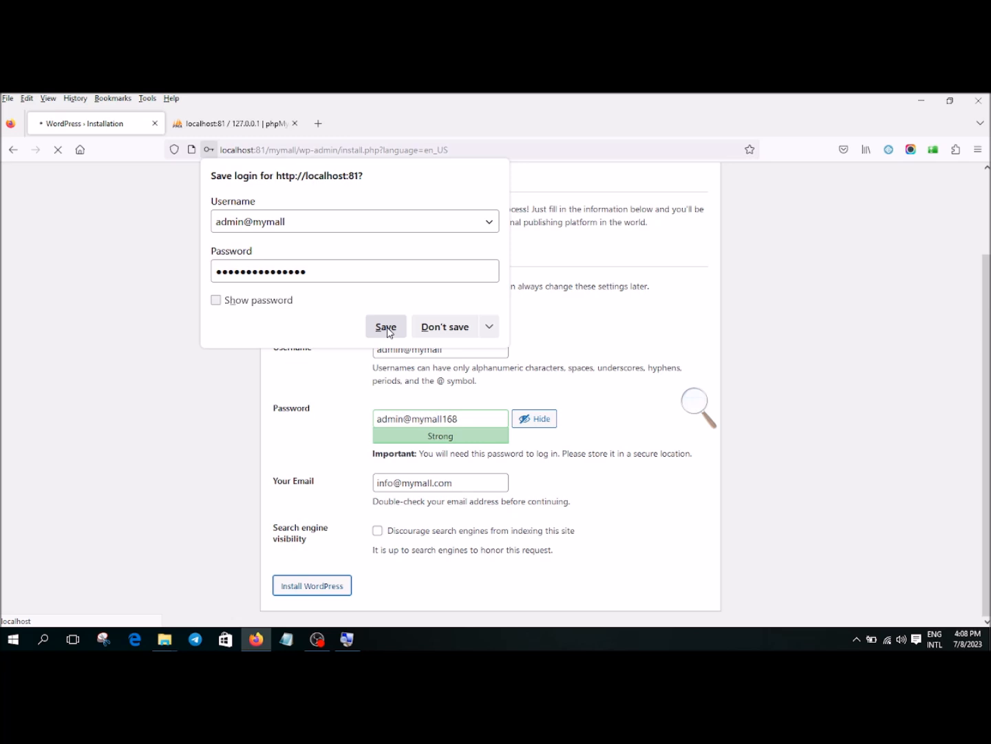
pyautogui.click(387, 326)
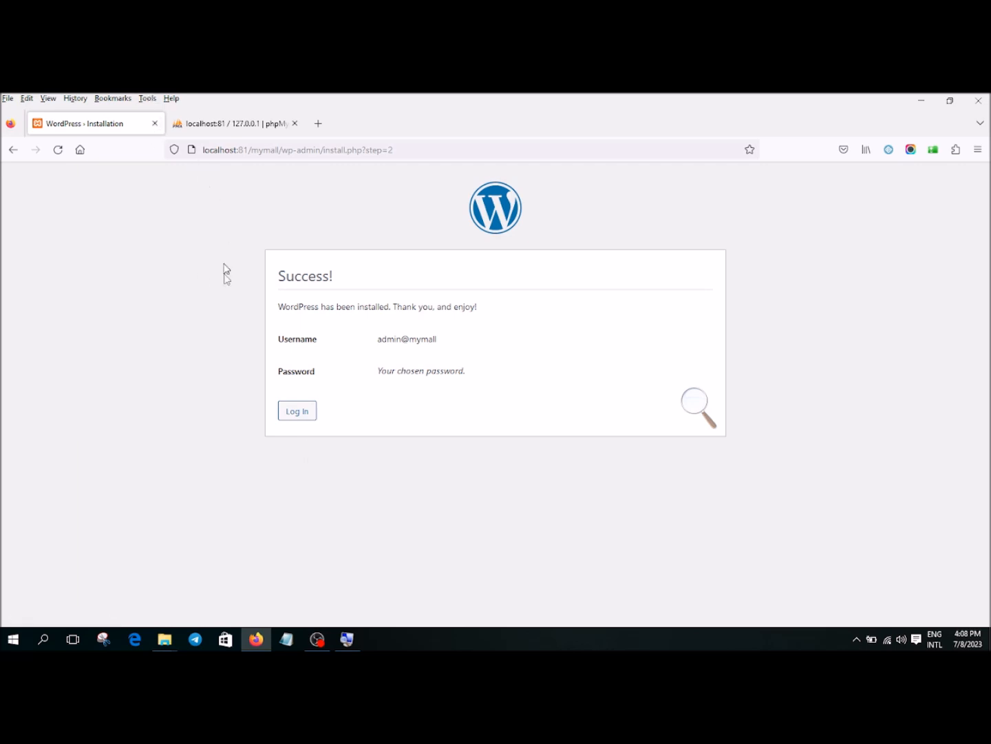
# Close the installation tab and load localhost:81/mymall/wp-admin in a new tab
pyautogui.click(155, 124)
pyautogui.click(178, 123)
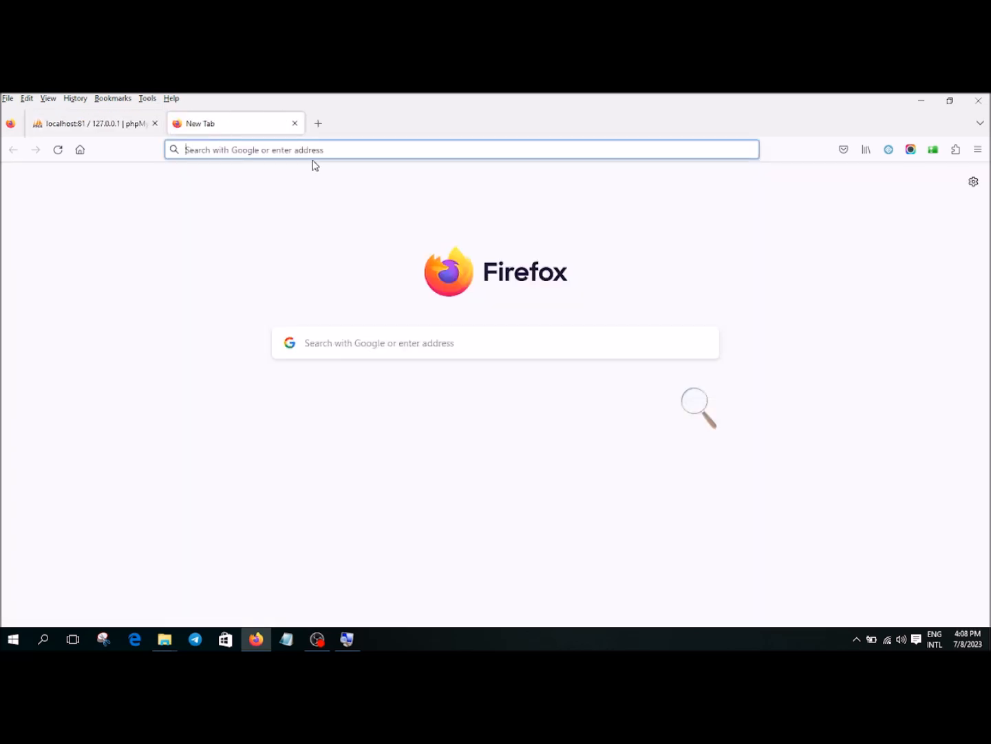
pyautogui.write('locall')
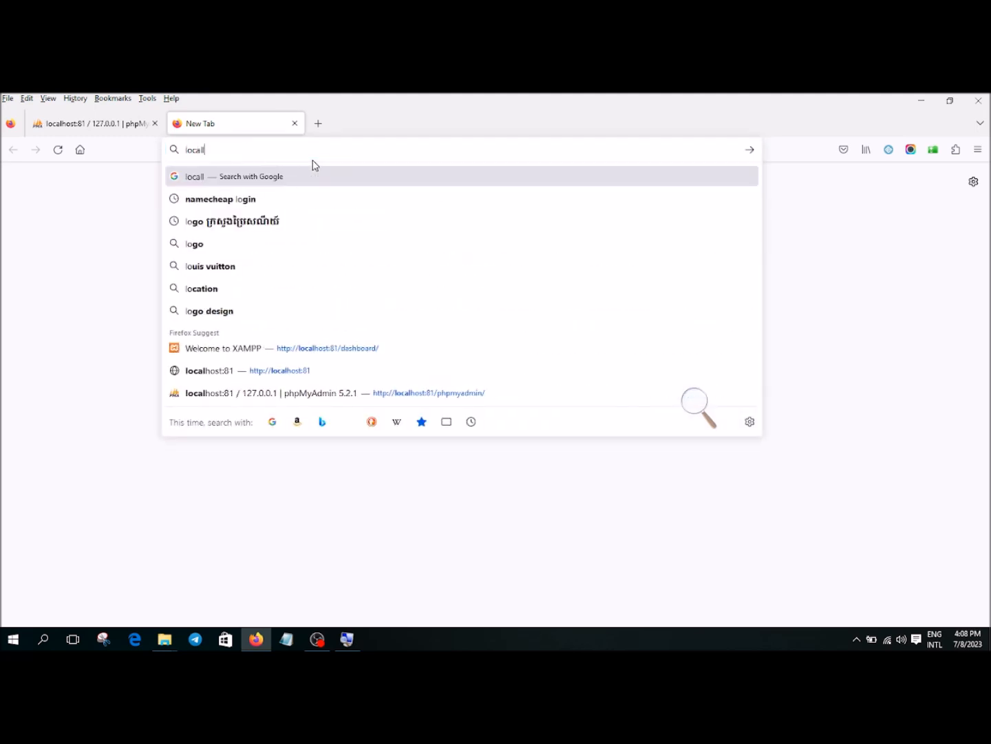
pyautogui.press('BackSpace')
pyautogui.write('host:81')
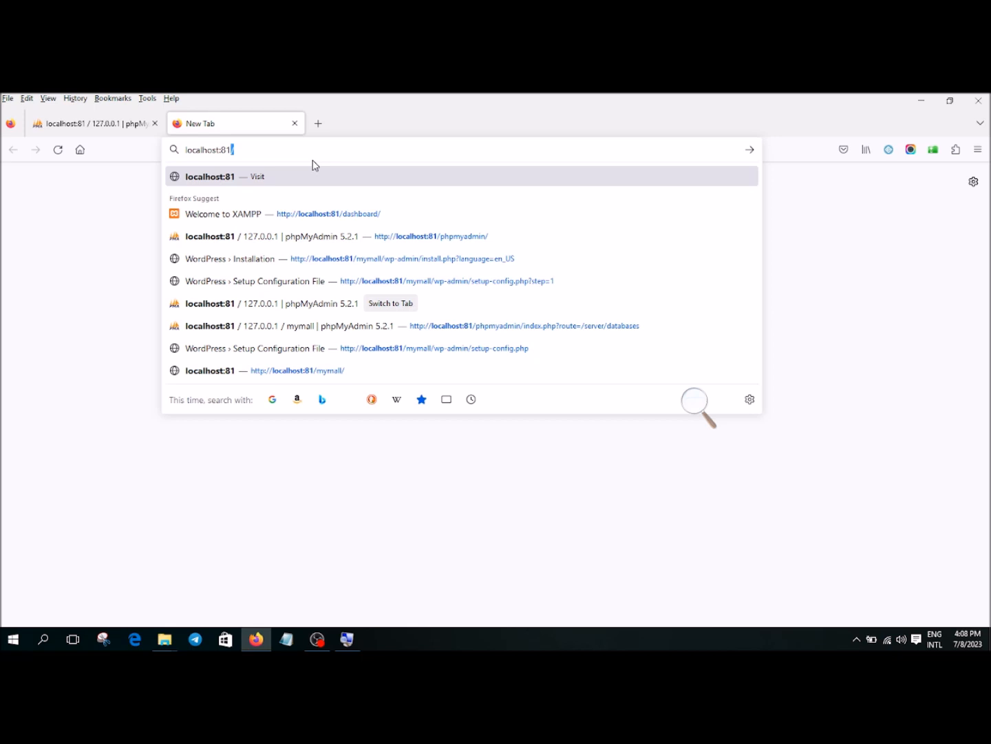
pyautogui.write('/myall')
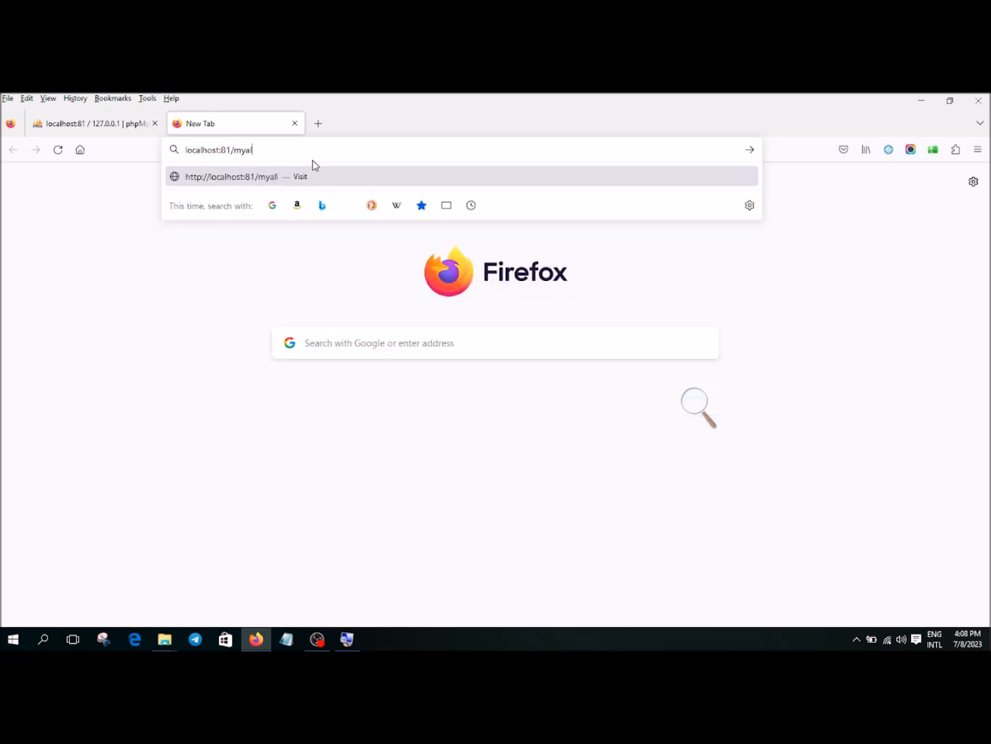
pyautogui.press('BackSpace')
pyautogui.press('BackSpace')
pyautogui.press('BackSpace')
pyautogui.write('mall')
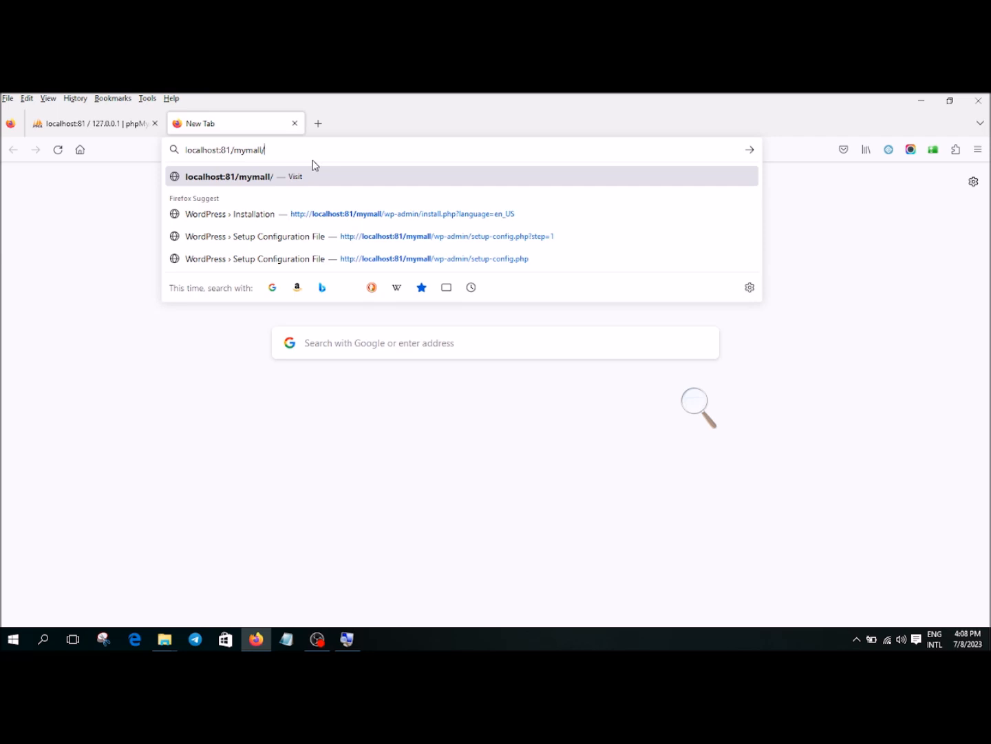
pyautogui.write('//w')
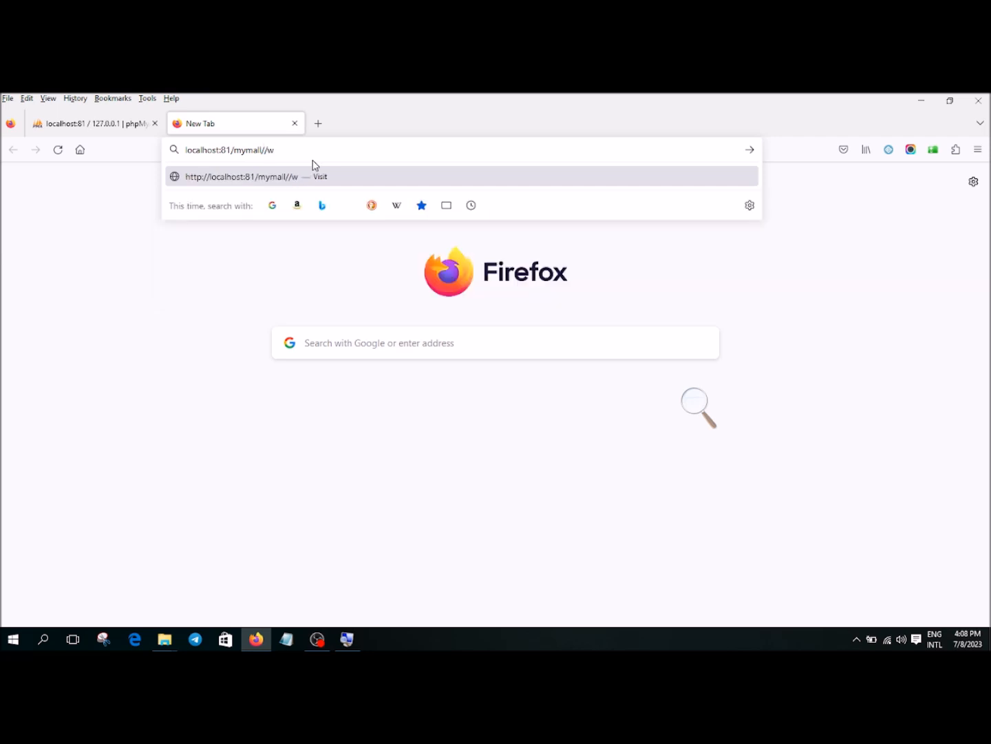
pyautogui.press('BackSpace')
pyautogui.press('BackSpace')
pyautogui.write('wp-admin')
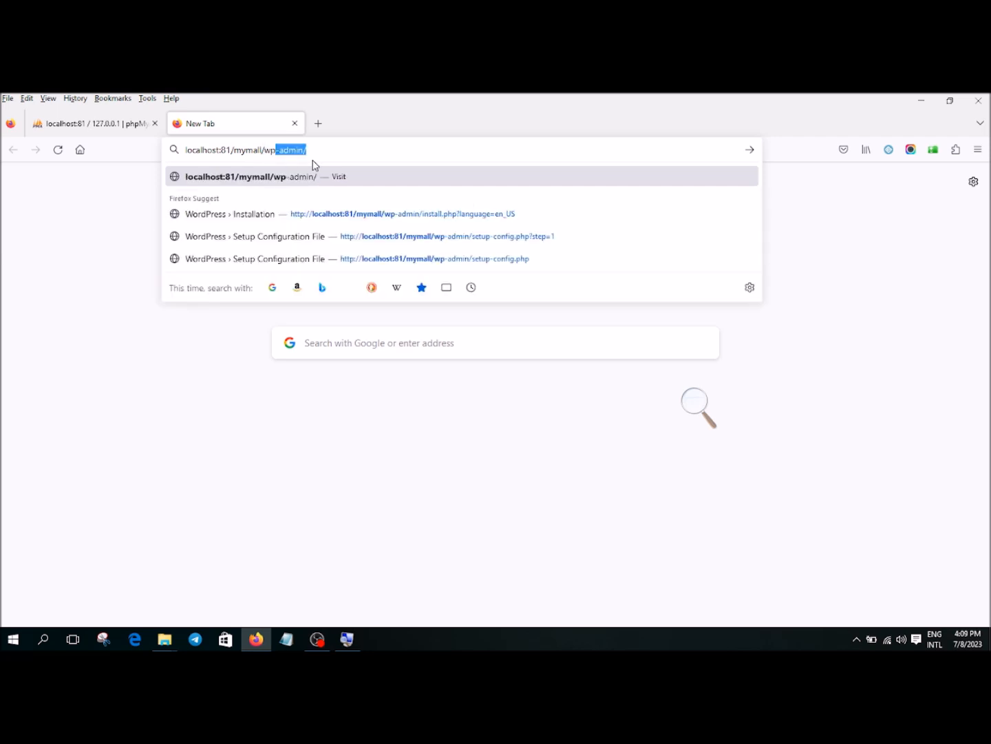
pyautogui.press('Return')
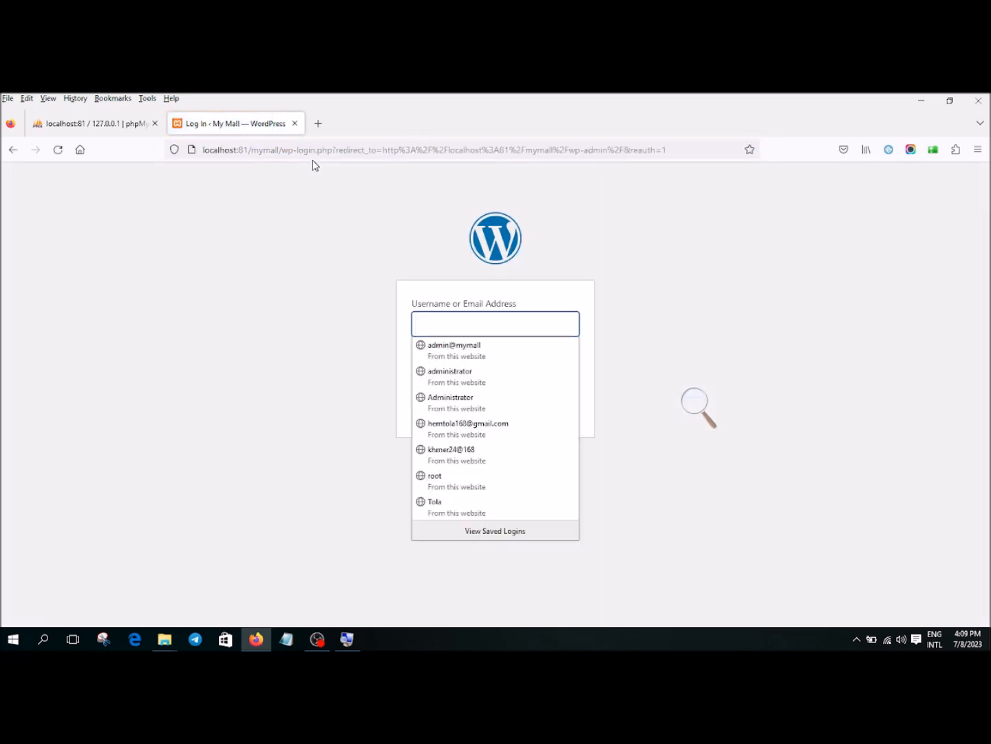
# Log in with the saved admin credentials, checking the password and ticking Remember Me
pyautogui.click(637, 308)
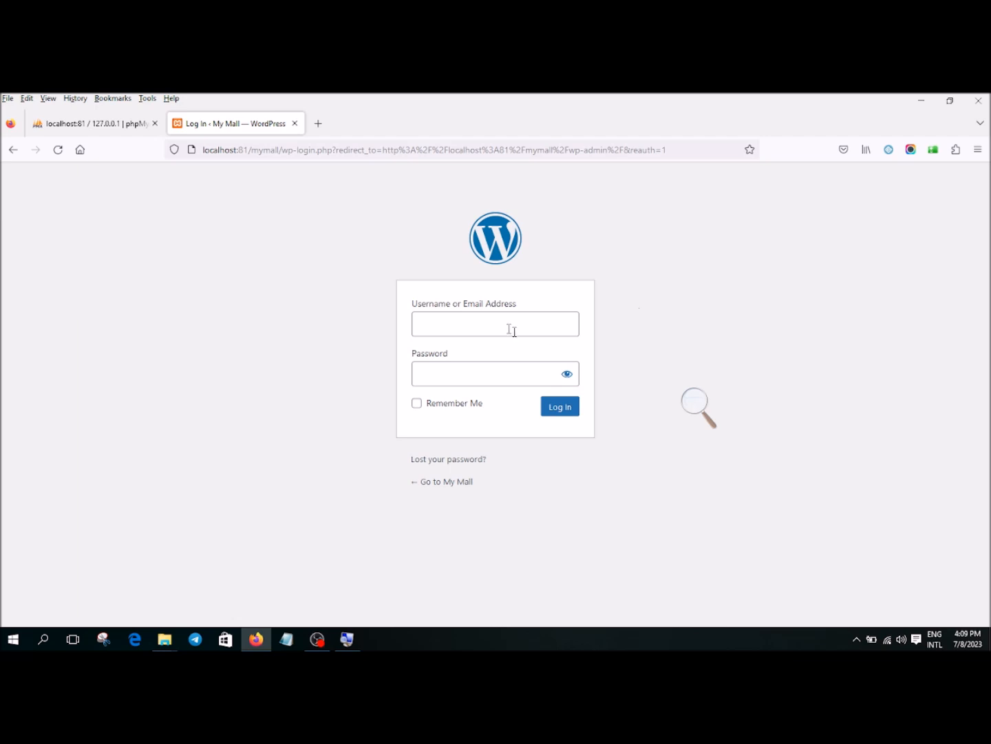
pyautogui.click(477, 320)
pyautogui.write('admin')
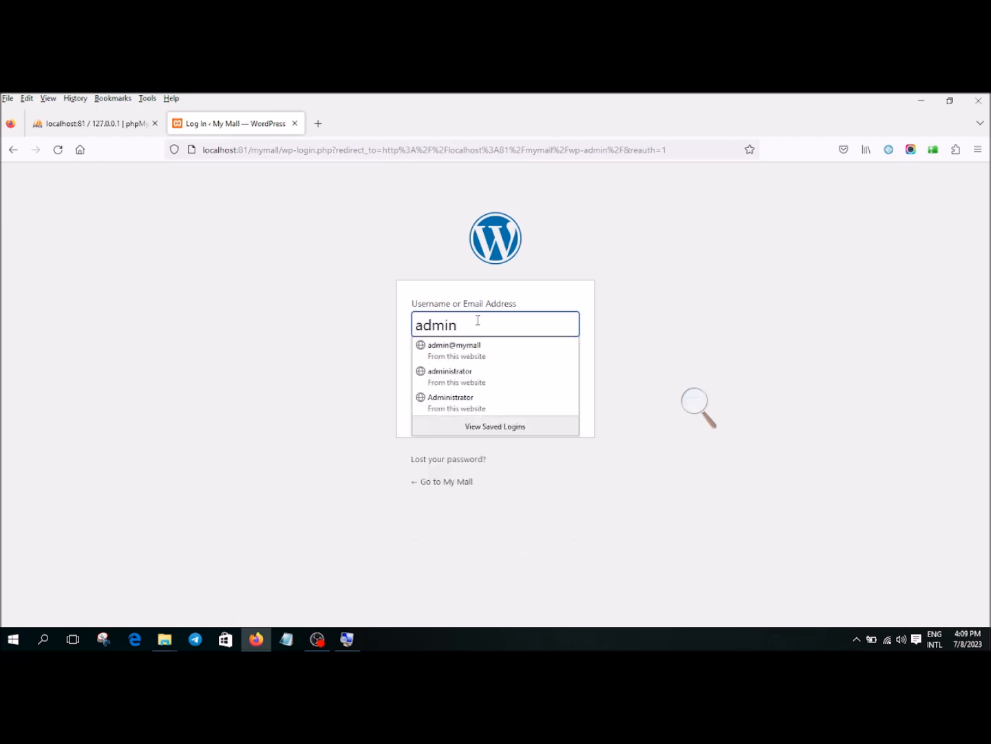
pyautogui.write('@mymall')
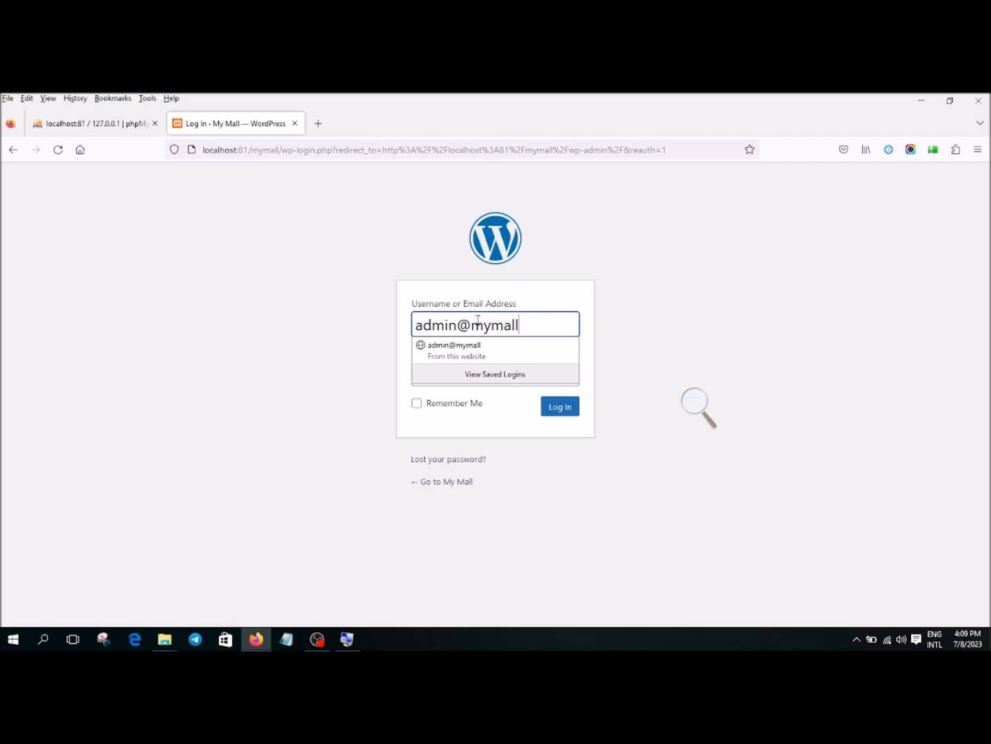
pyautogui.click(421, 352)
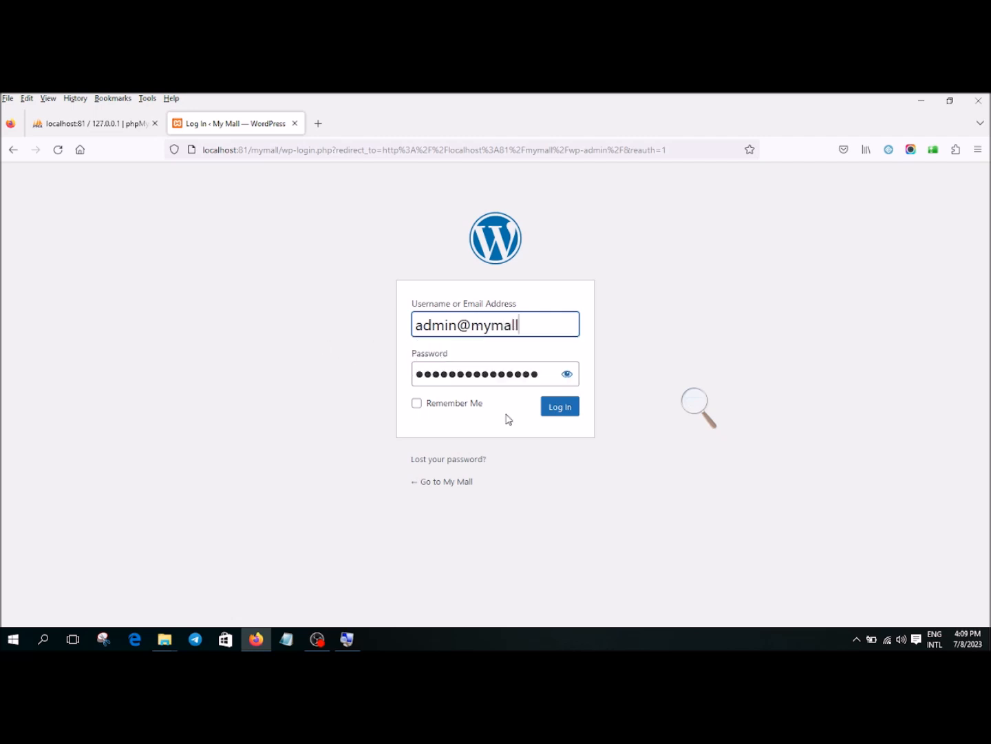
pyautogui.click(567, 377)
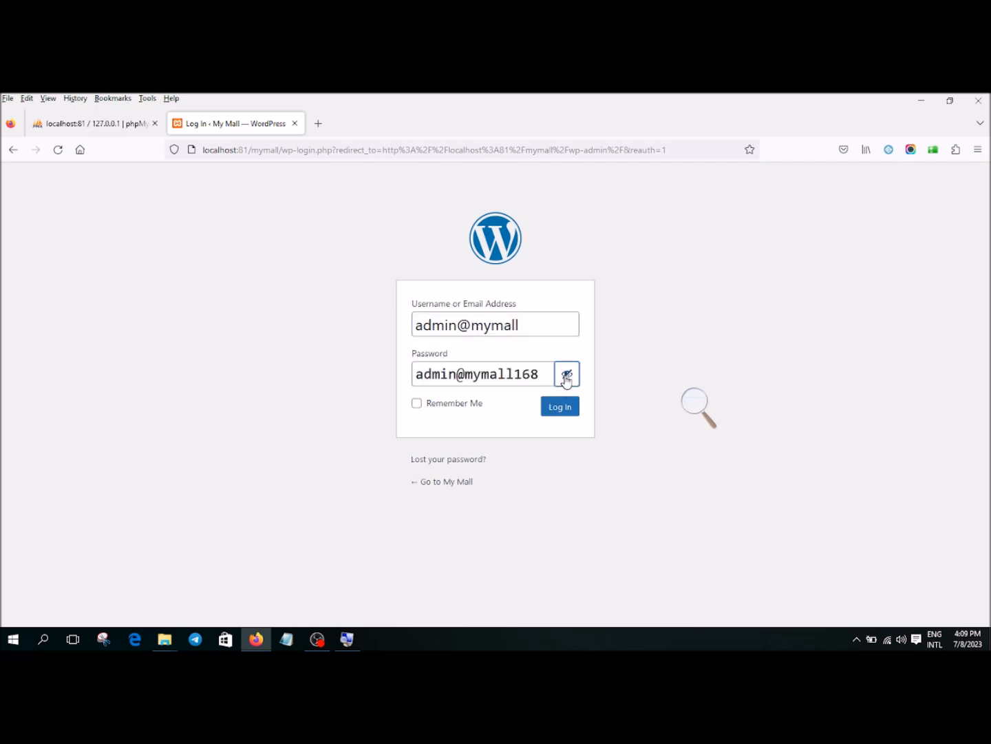
pyautogui.click(565, 377)
pyautogui.click(445, 411)
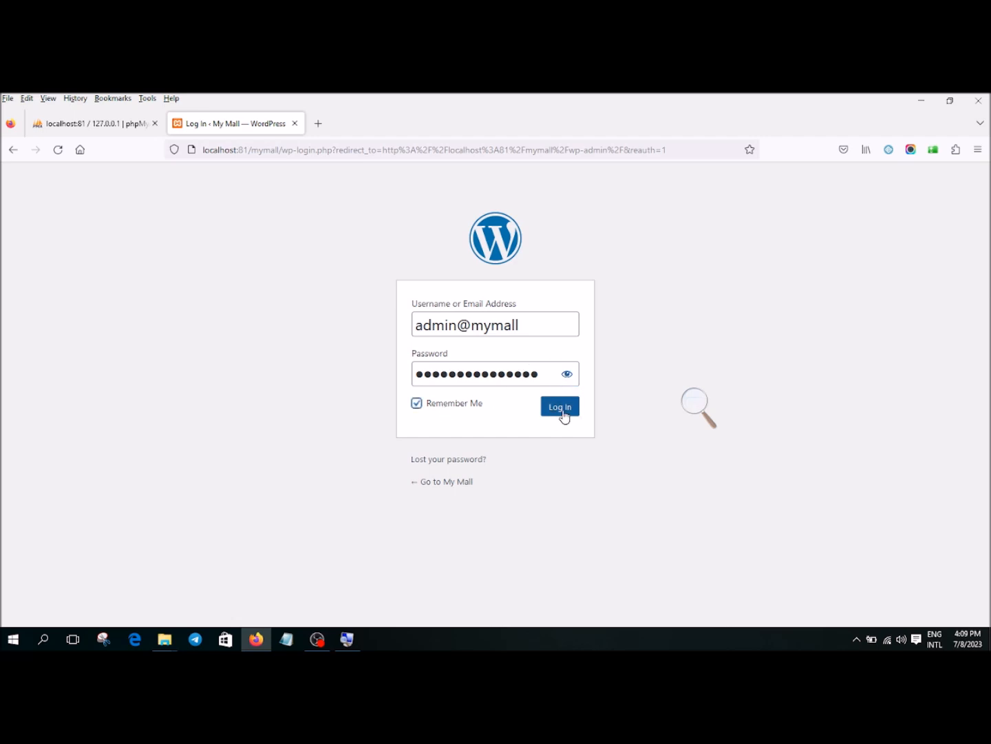
pyautogui.click(561, 411)
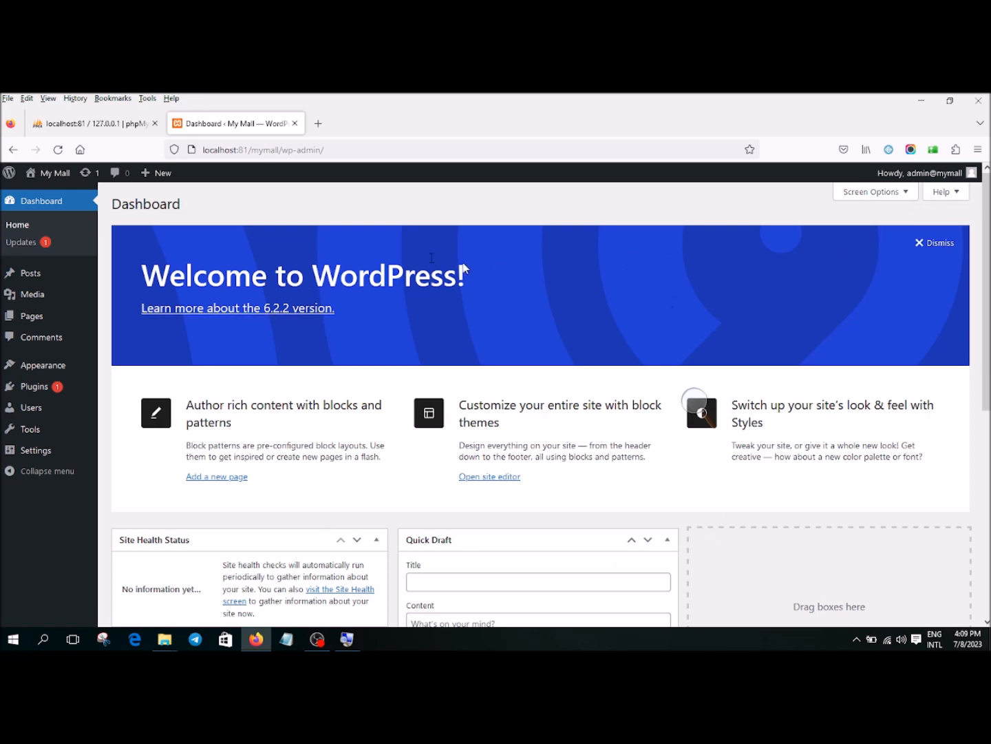
# Open the admin bar's My Mall Visit Site link in a new tab
pyautogui.scroll(-5, 630, 509)
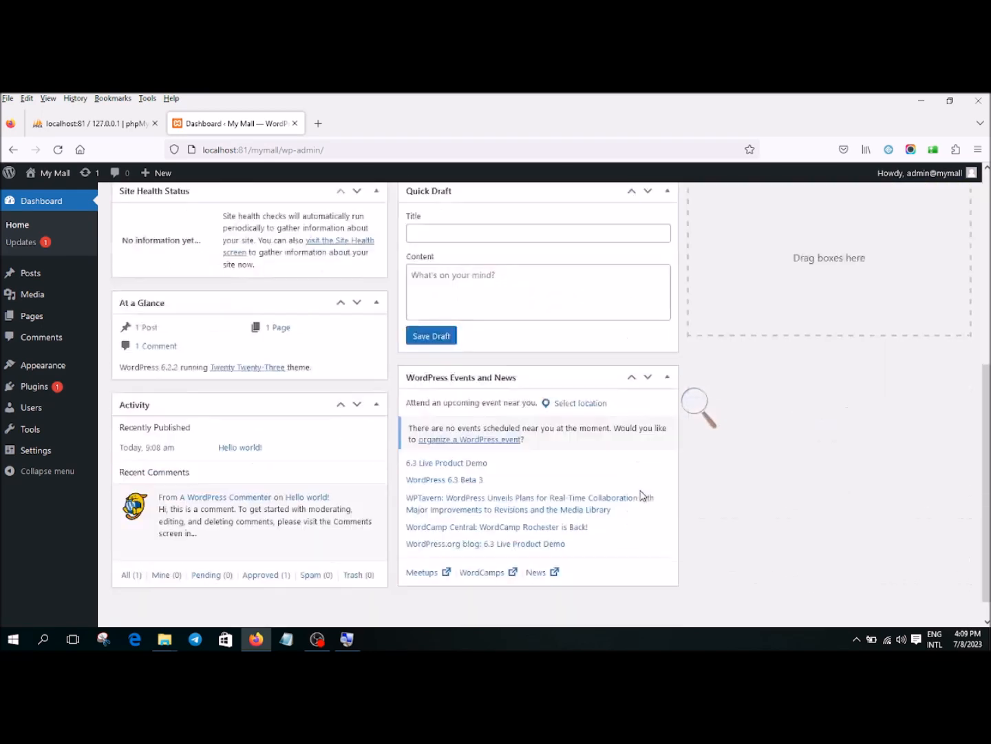
pyautogui.scroll(3, 358, 368)
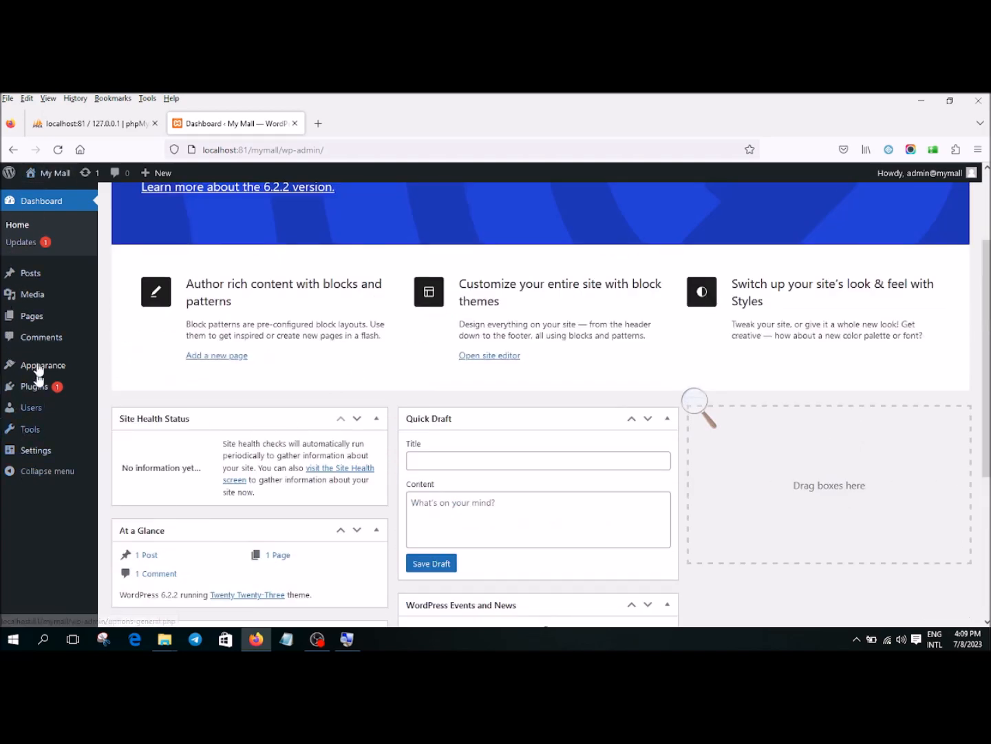
pyautogui.moveTo(40, 206)
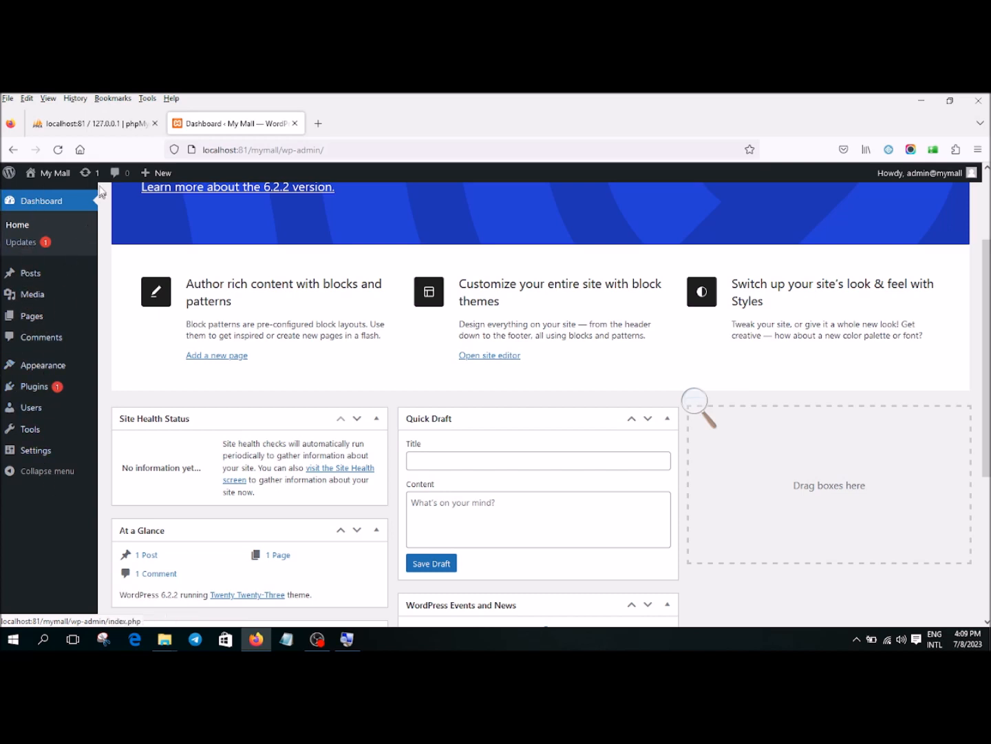
pyautogui.scroll(3, 55, 289)
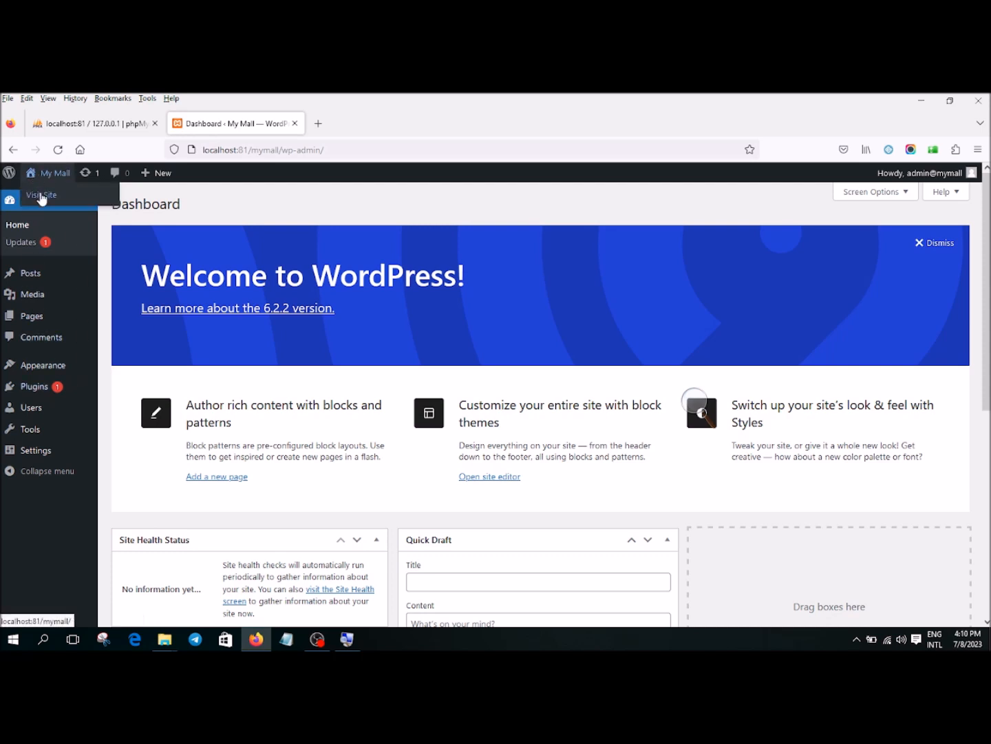
pyautogui.rightClick(42, 199)
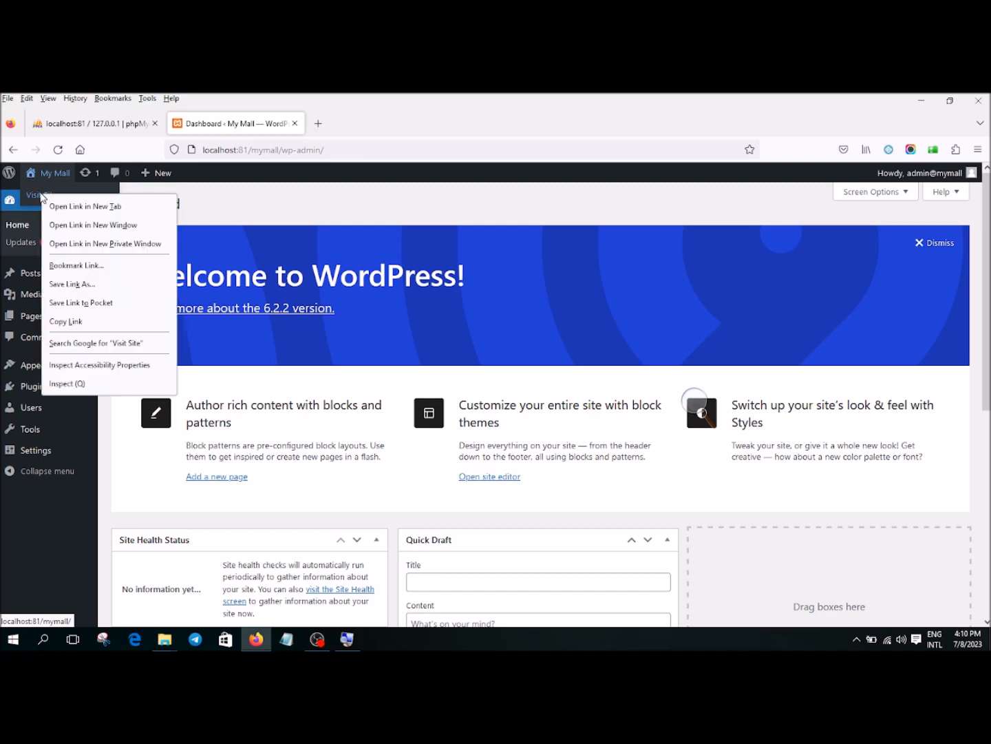
pyautogui.click(69, 206)
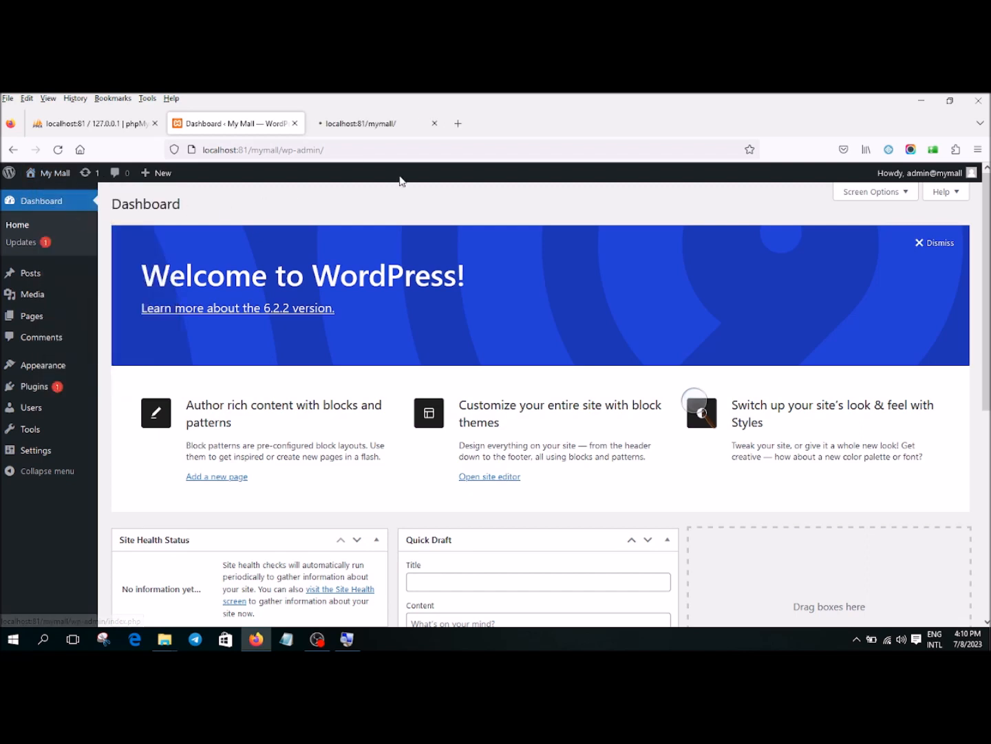
# Switch to the My Mall tab and scroll through the Hello world! front page
pyautogui.click(381, 131)
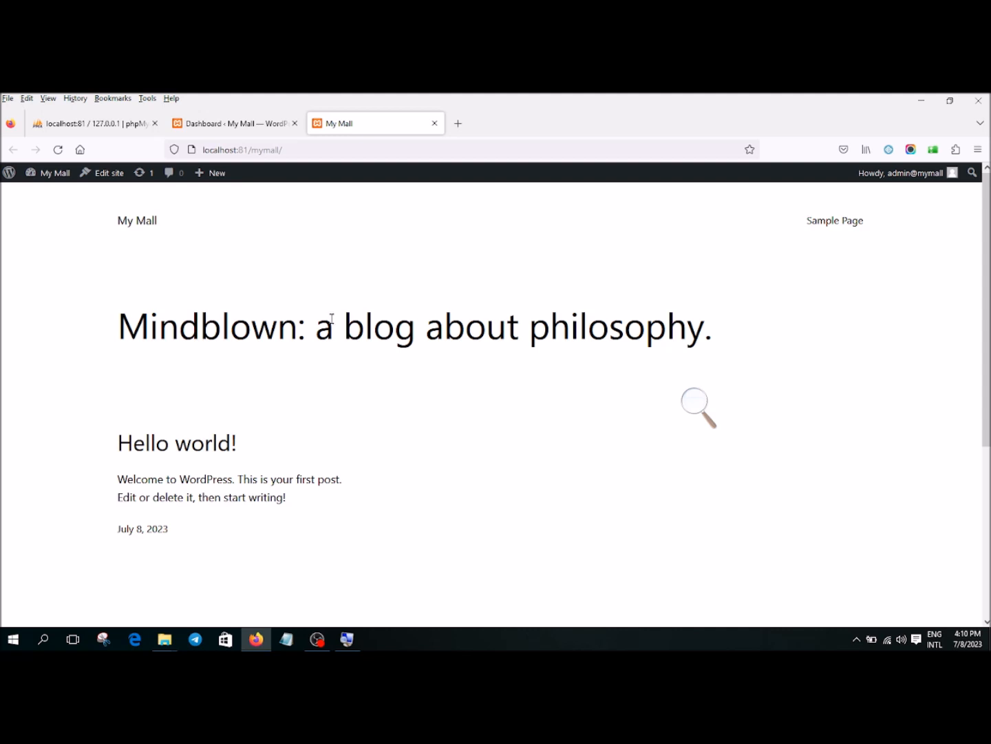
pyautogui.scroll(-4, 331, 319)
pyautogui.scroll(4, 328, 334)
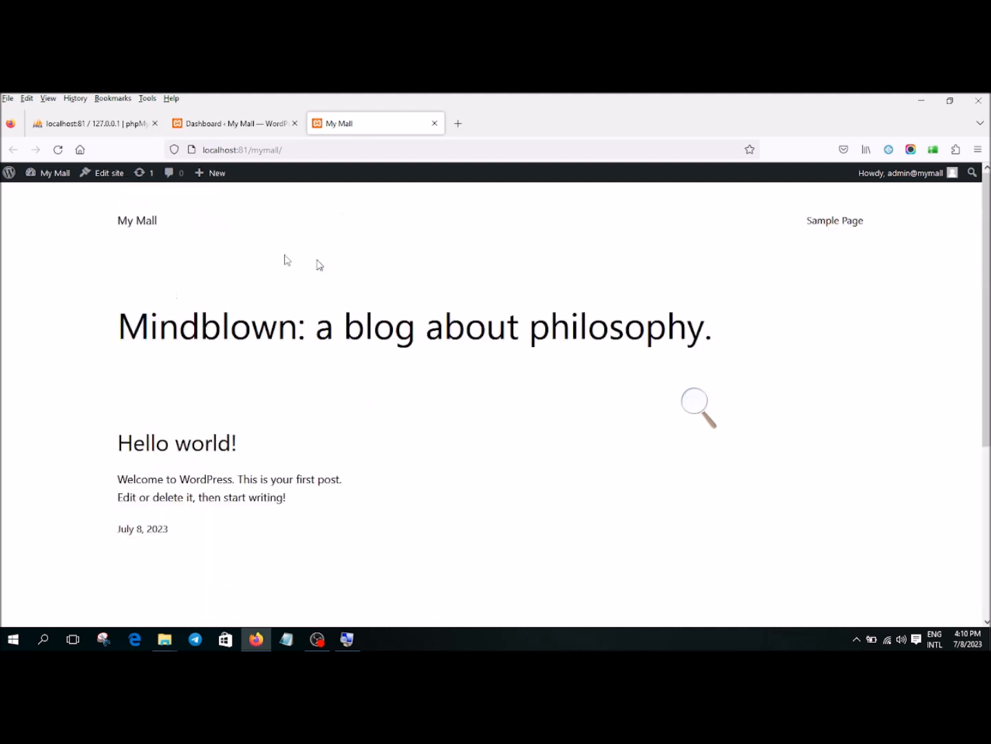